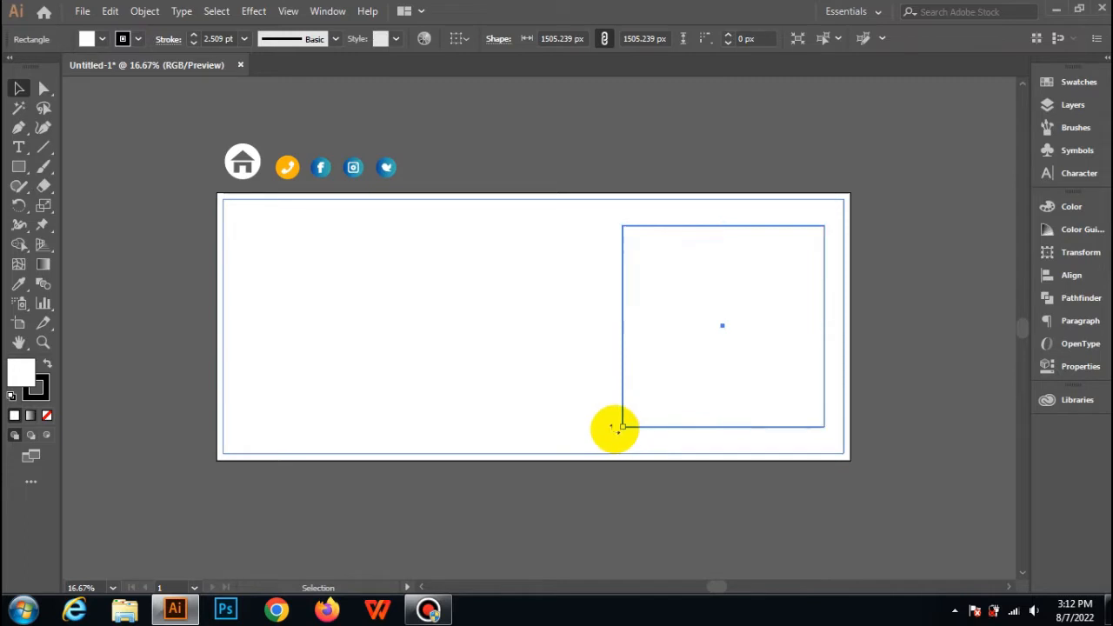
# Rotate the square about 45° into a diamond and position it over the banner's right end.
pyautogui.moveTo(615, 428); pyautogui.dragTo(728, 485)
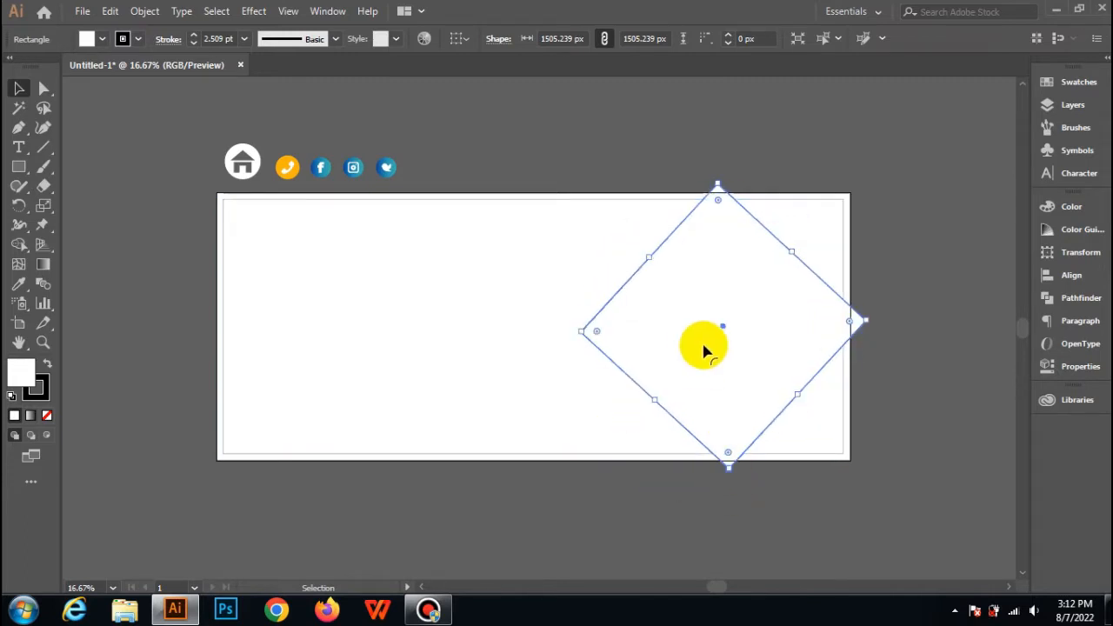
pyautogui.moveTo(699, 327); pyautogui.dragTo(778, 328)
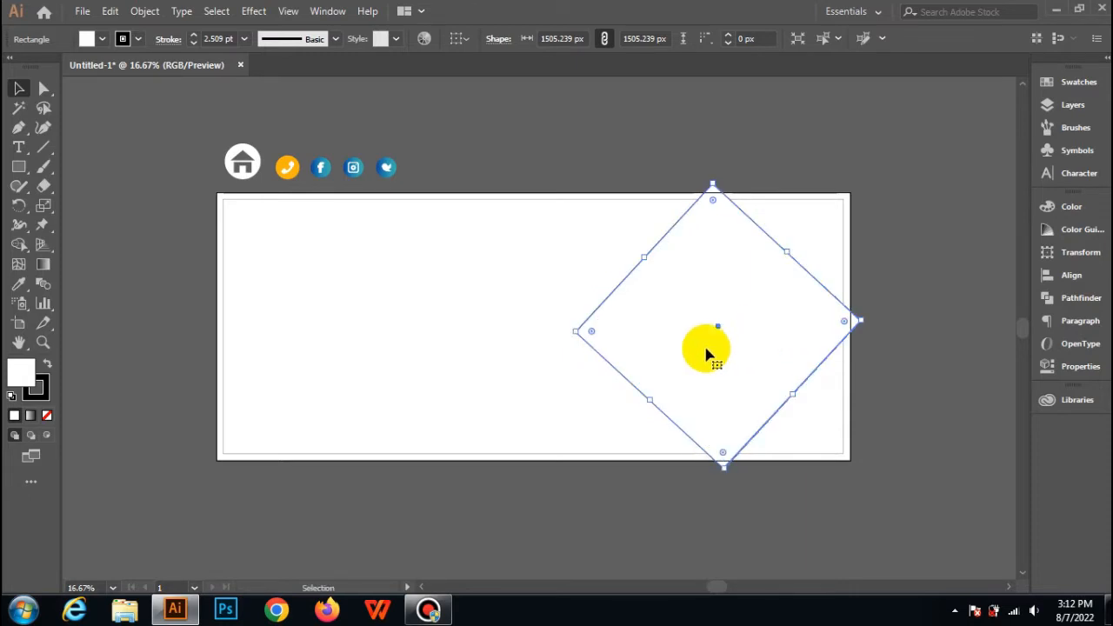
pyautogui.moveTo(706, 352); pyautogui.dragTo(716, 353)
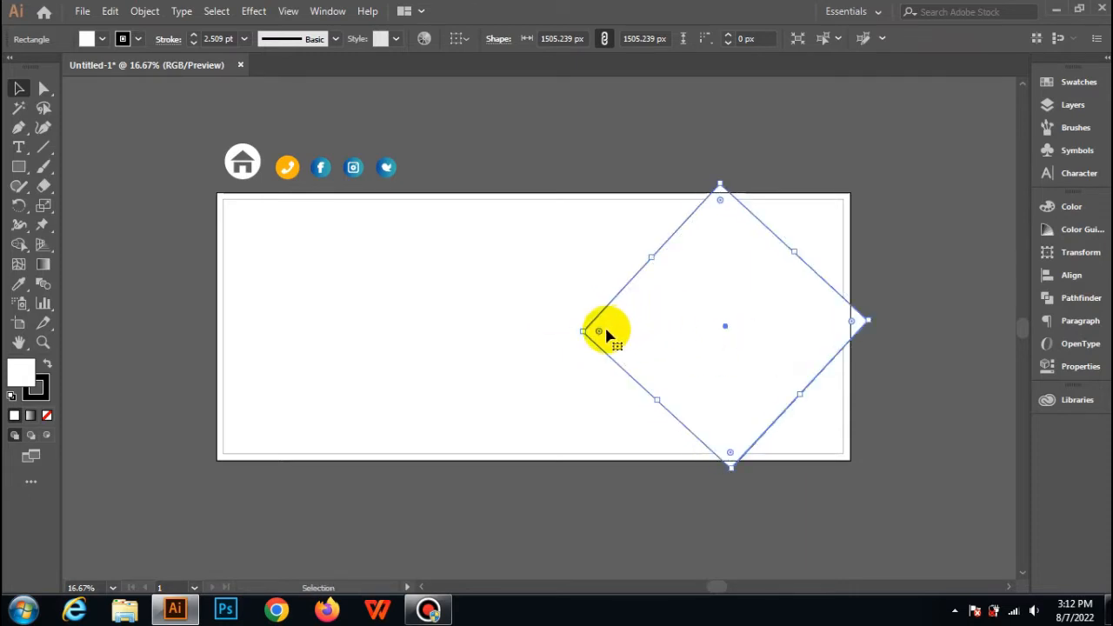
# Round the diamond's corners to a radius of about 184 px and fill it yellow.
pyautogui.moveTo(598, 332); pyautogui.dragTo(619, 337)
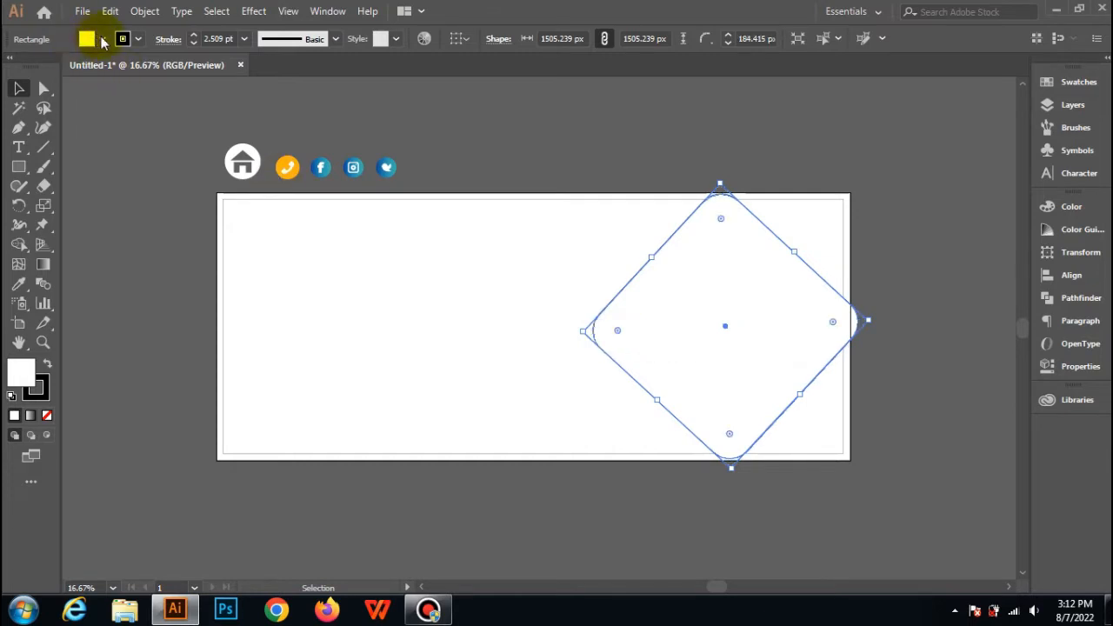
pyautogui.click(96, 39)
pyautogui.click(73, 69)
pyautogui.click(519, 87)
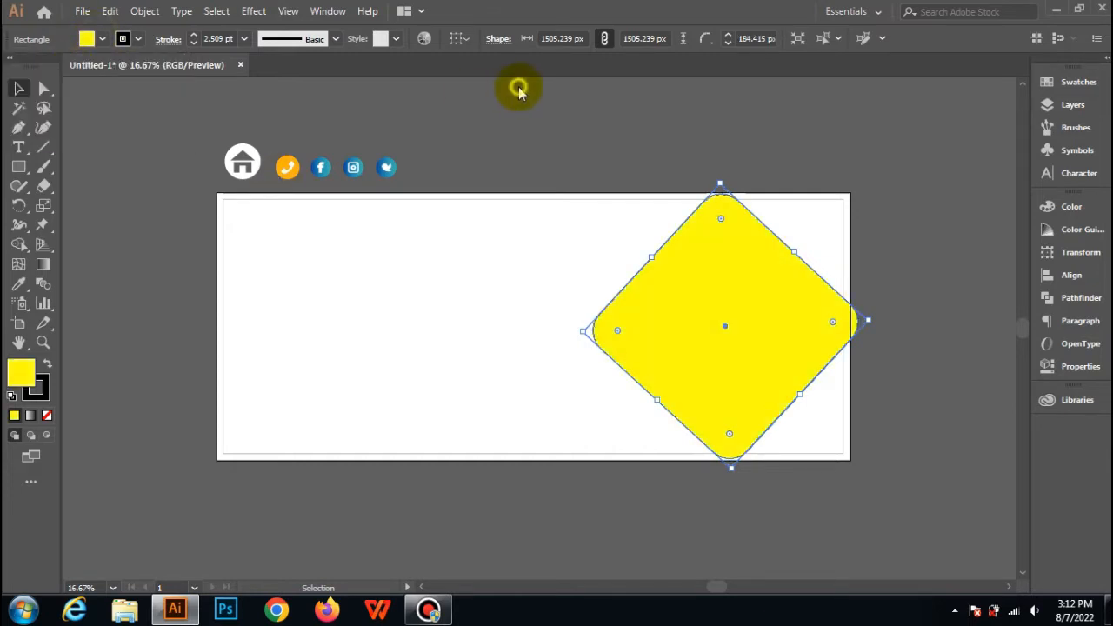
pyautogui.click(827, 171)
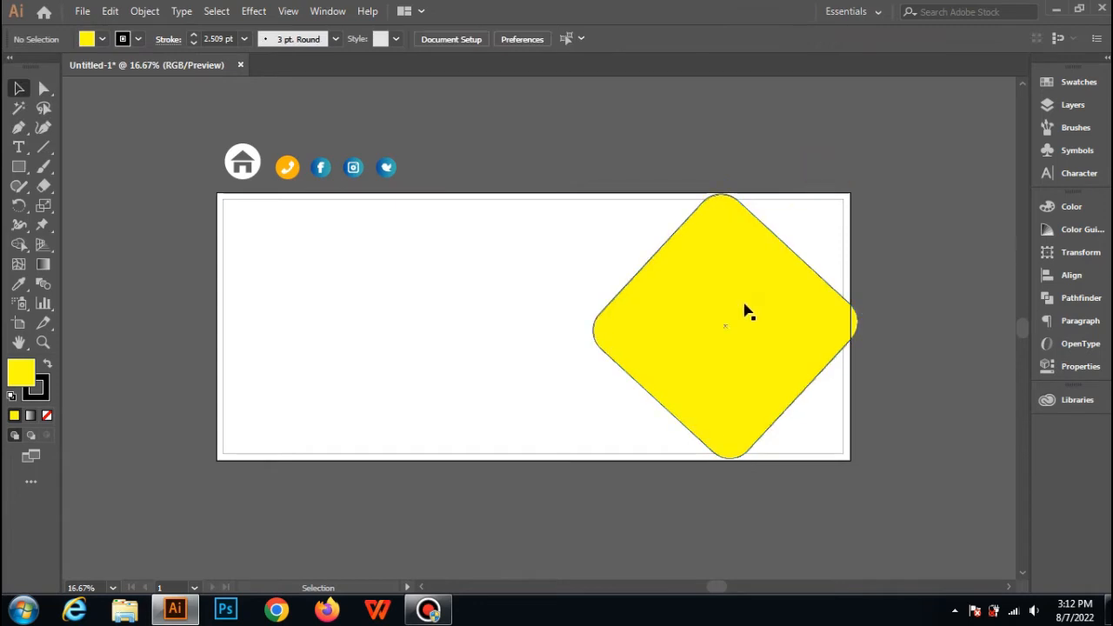
# Enlarge the yellow diamond from its centre to about 1678 px per side.
pyautogui.click(746, 310)
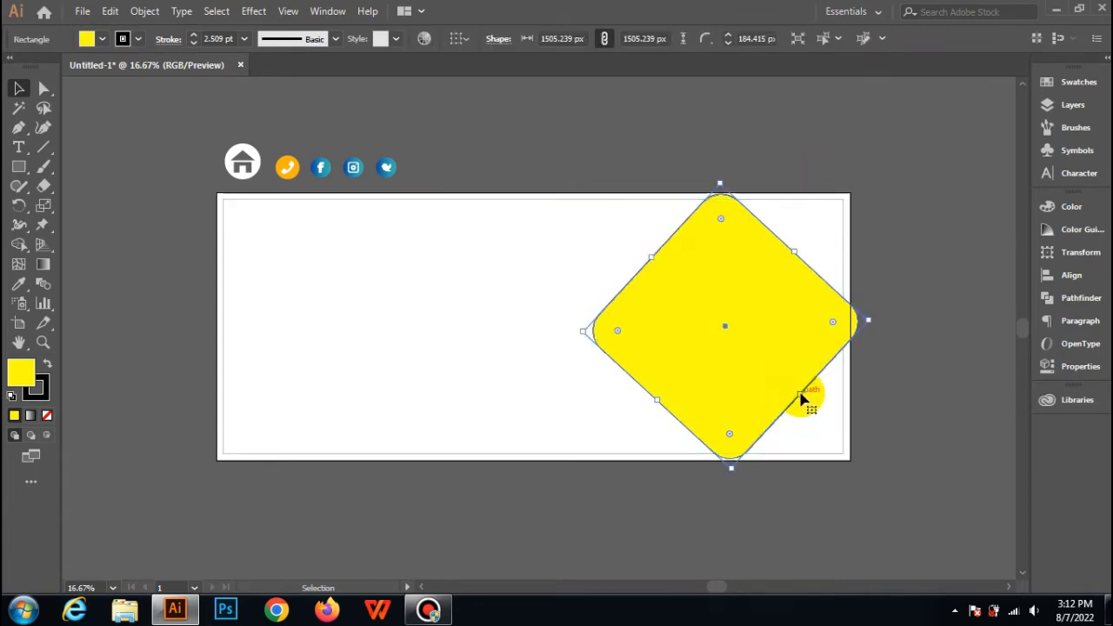
pyautogui.moveTo(803, 399); pyautogui.dragTo(809, 404)
pyautogui.click(541, 142)
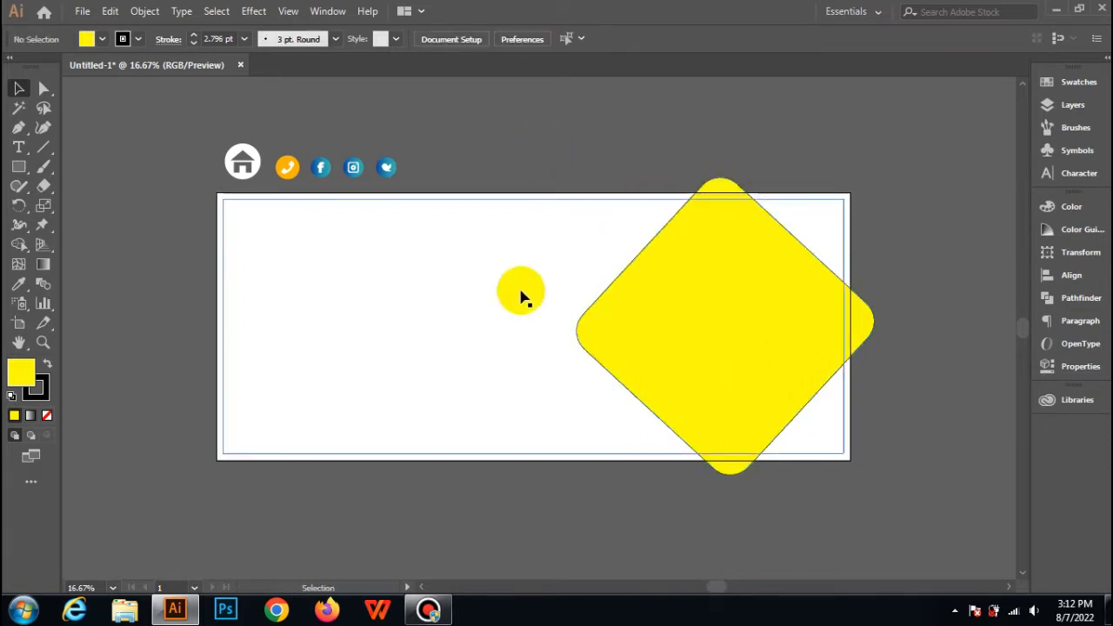
# Copy the yellow diamond, paste it in front and scale the copy from its centre to about 1462 px.
pyautogui.click(701, 295)
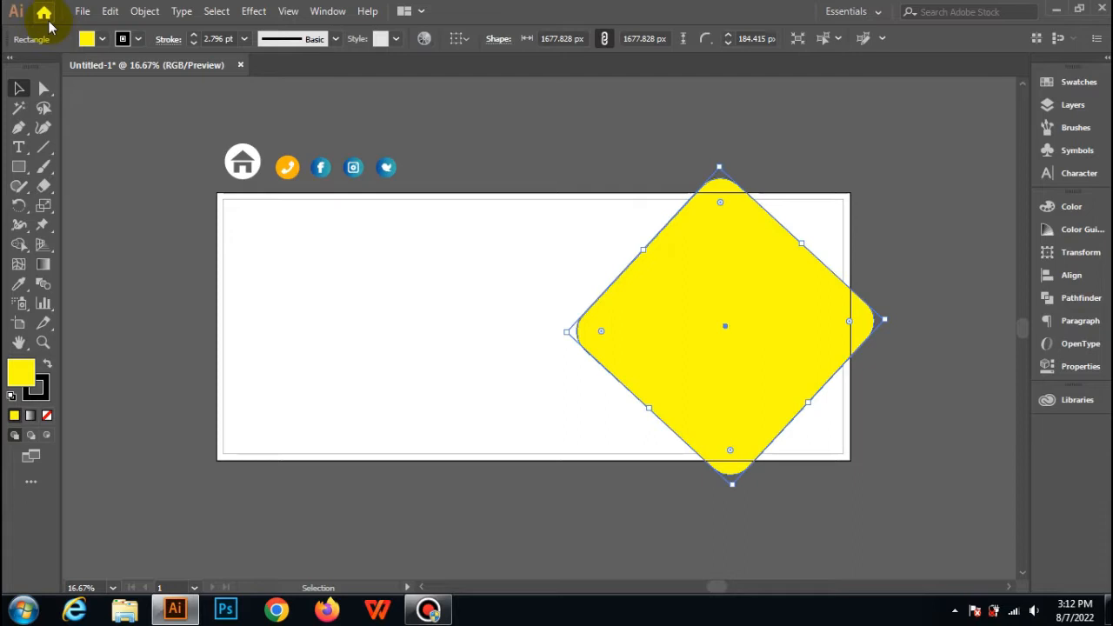
pyautogui.click(109, 11)
pyautogui.click(130, 93)
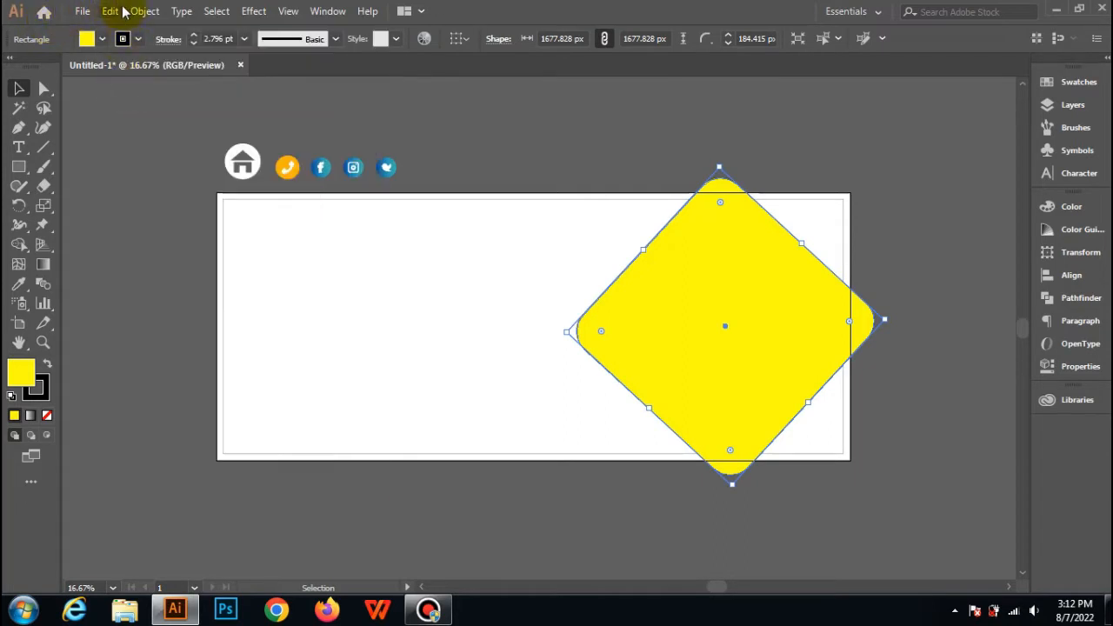
pyautogui.click(109, 11)
pyautogui.click(131, 127)
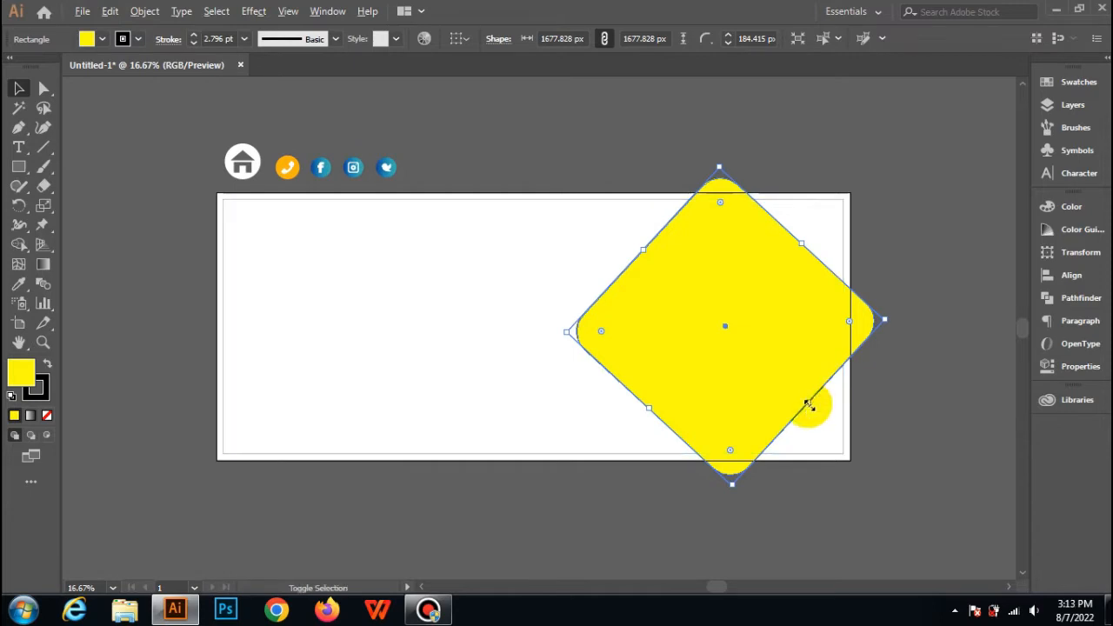
pyautogui.moveTo(809, 403)
pyautogui.mouseDown()
pyautogui.moveTo(798, 396)
pyautogui.moveTo(794, 458)
pyautogui.moveTo(798, 396)
pyautogui.mouseUp()
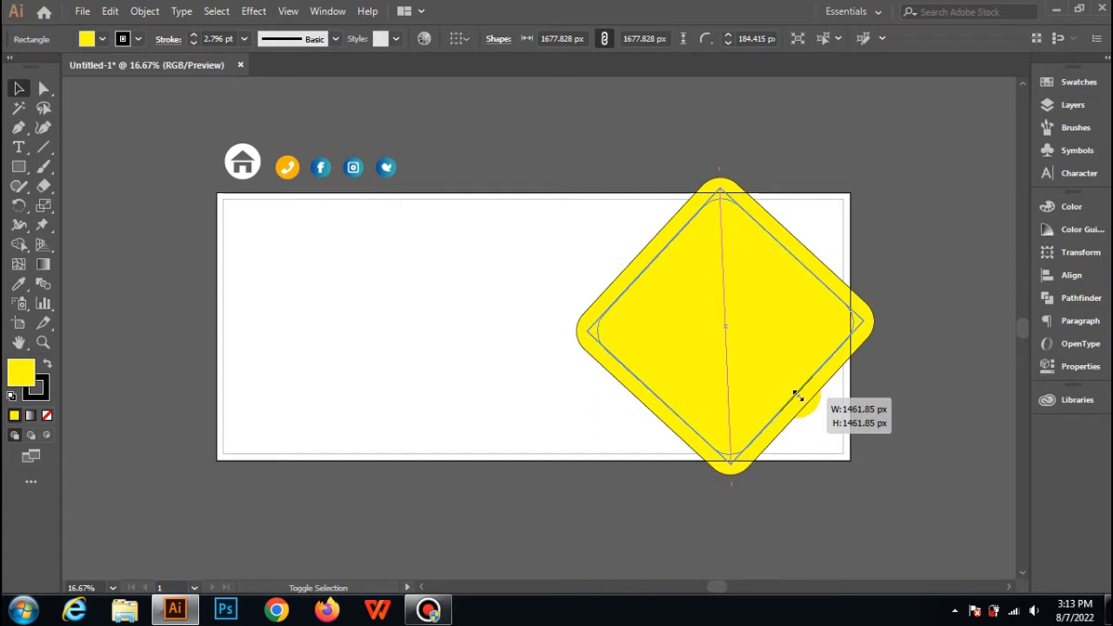
pyautogui.moveTo(798, 396); pyautogui.dragTo(797, 396)
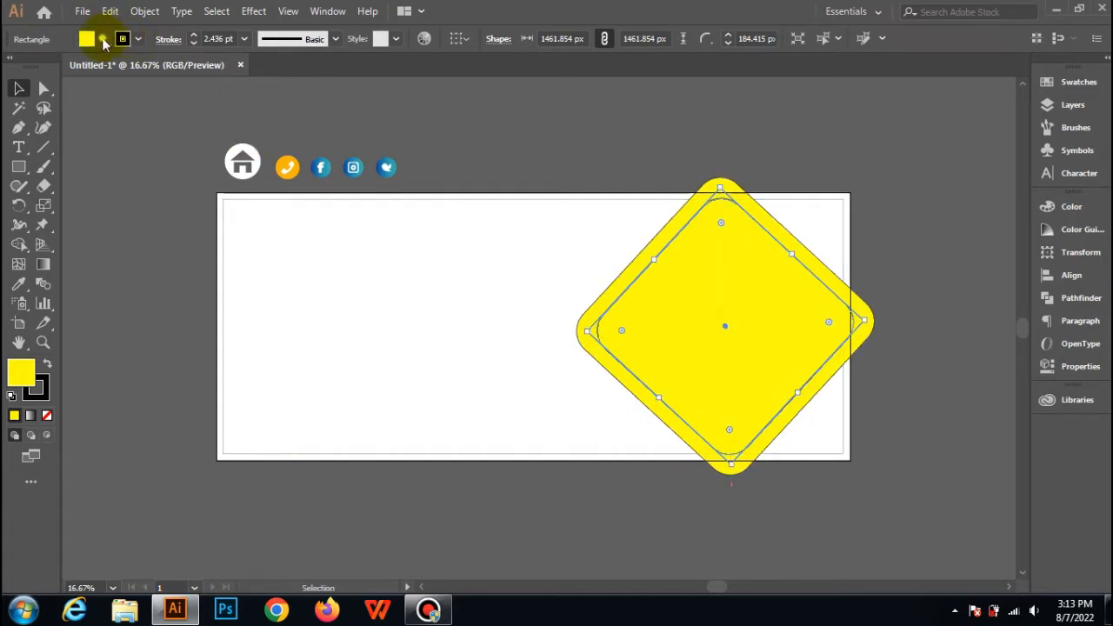
# Fill the smaller inner diamond with red.
pyautogui.click(102, 41)
pyautogui.click(57, 67)
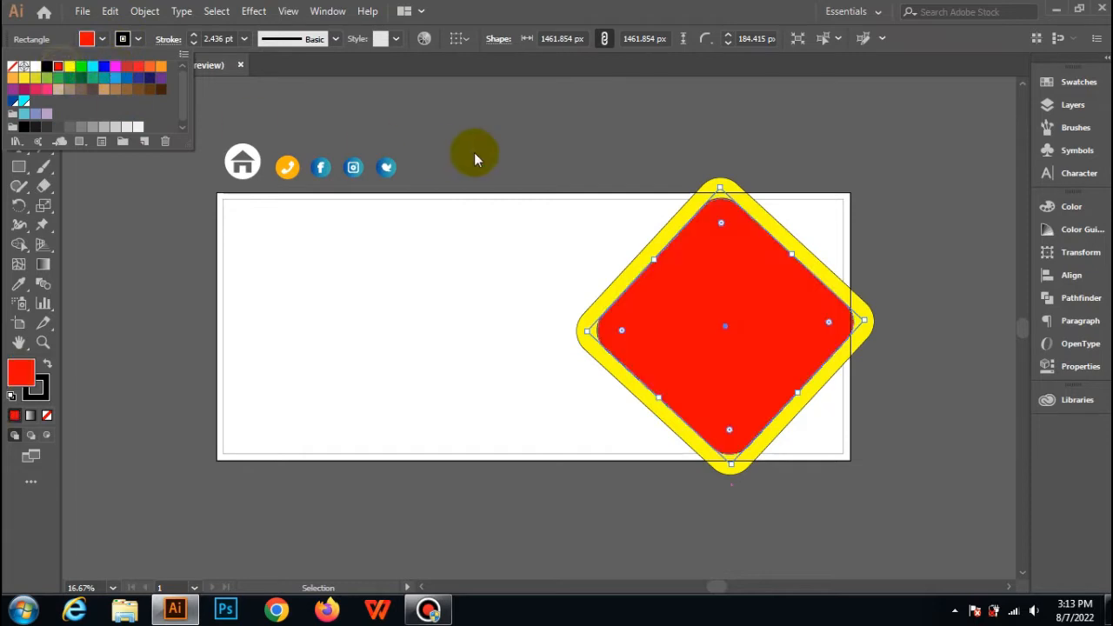
pyautogui.click(927, 122)
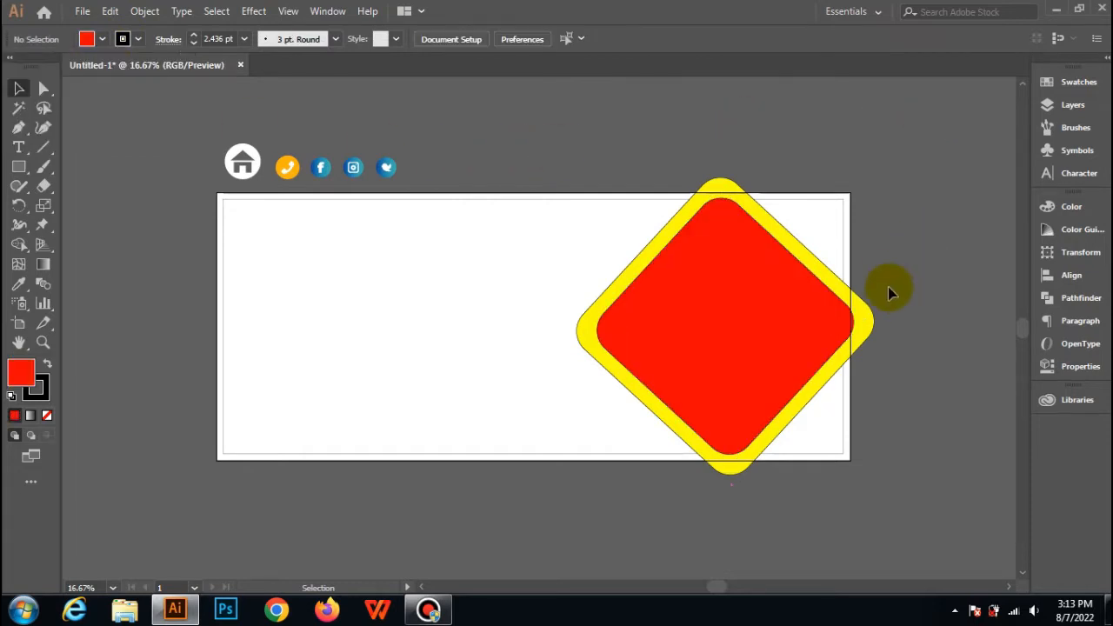
# Select the red and yellow diamonds together and shift them slightly left on the banner.
pyautogui.click(708, 310)
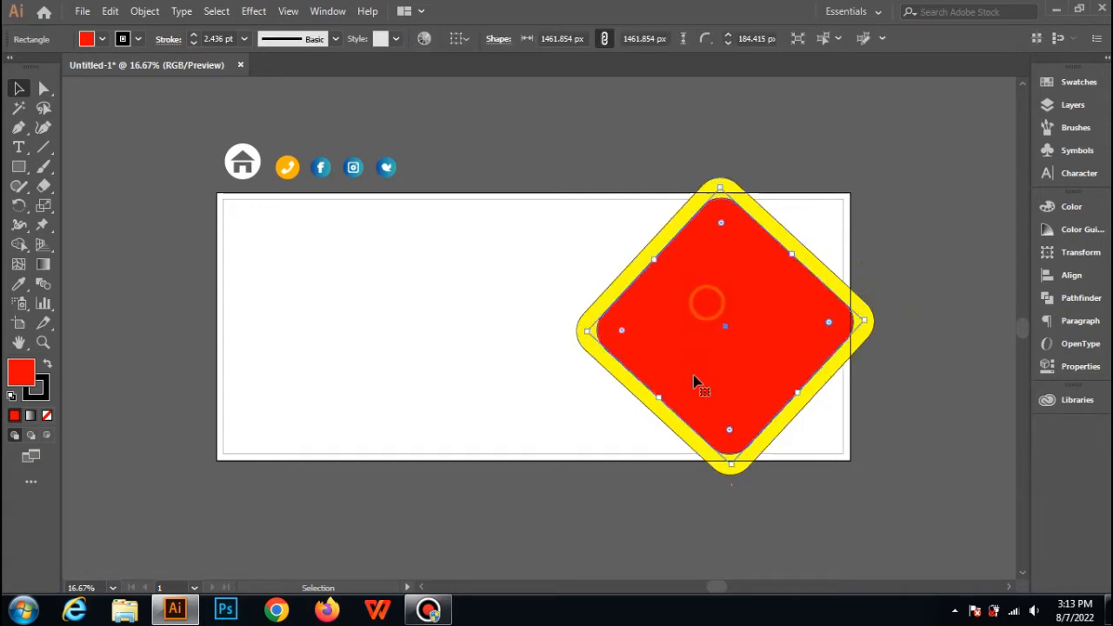
pyautogui.click(616, 382)
pyautogui.keyDown('shift'); pyautogui.click(810, 386); pyautogui.keyUp('shift')
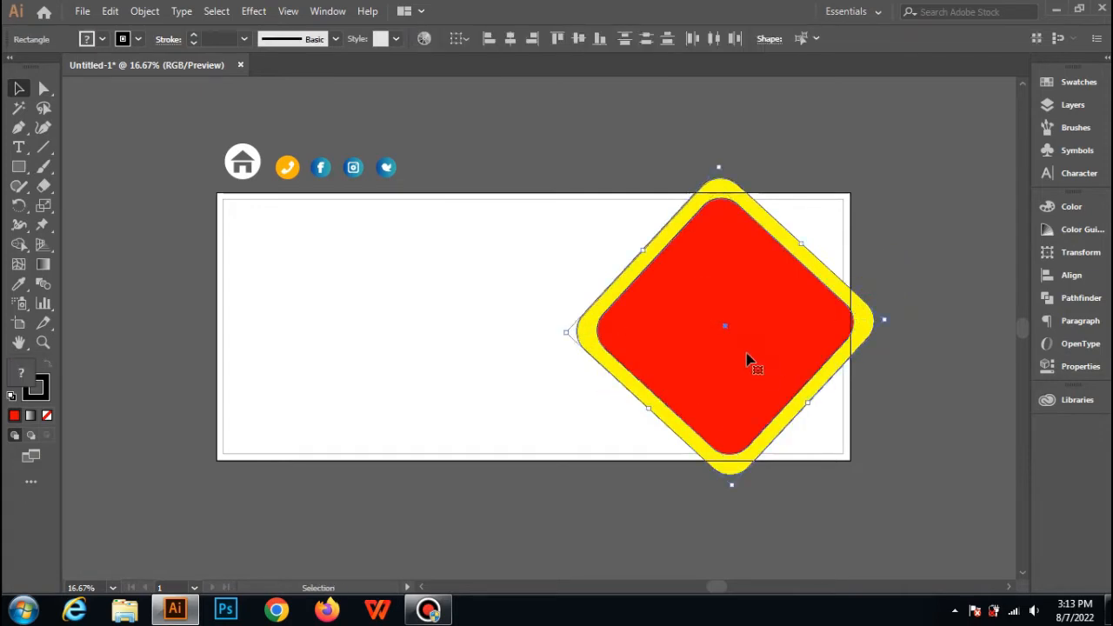
pyautogui.moveTo(746, 355); pyautogui.dragTo(732, 353)
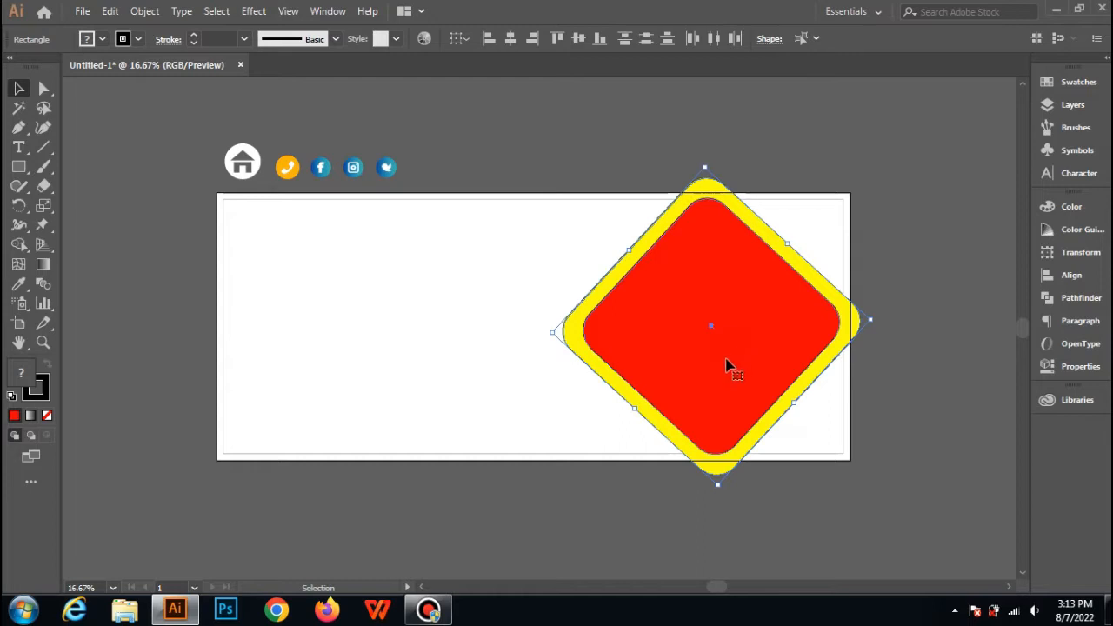
pyautogui.click(564, 152)
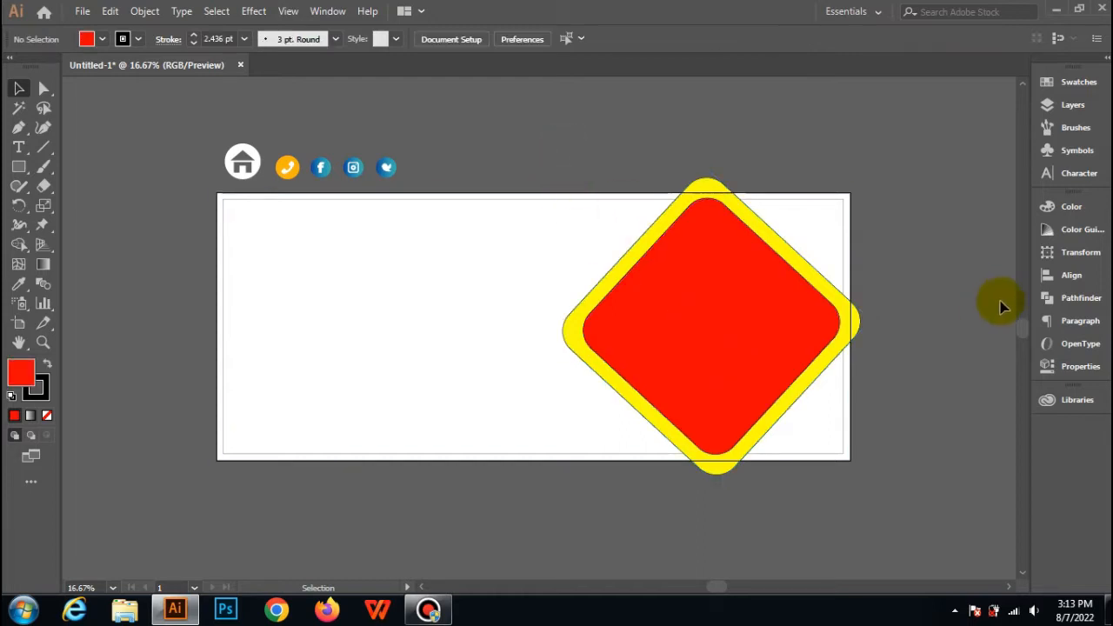
# Fill the banner's large background rectangle with RGB blue.
pyautogui.click(461, 297)
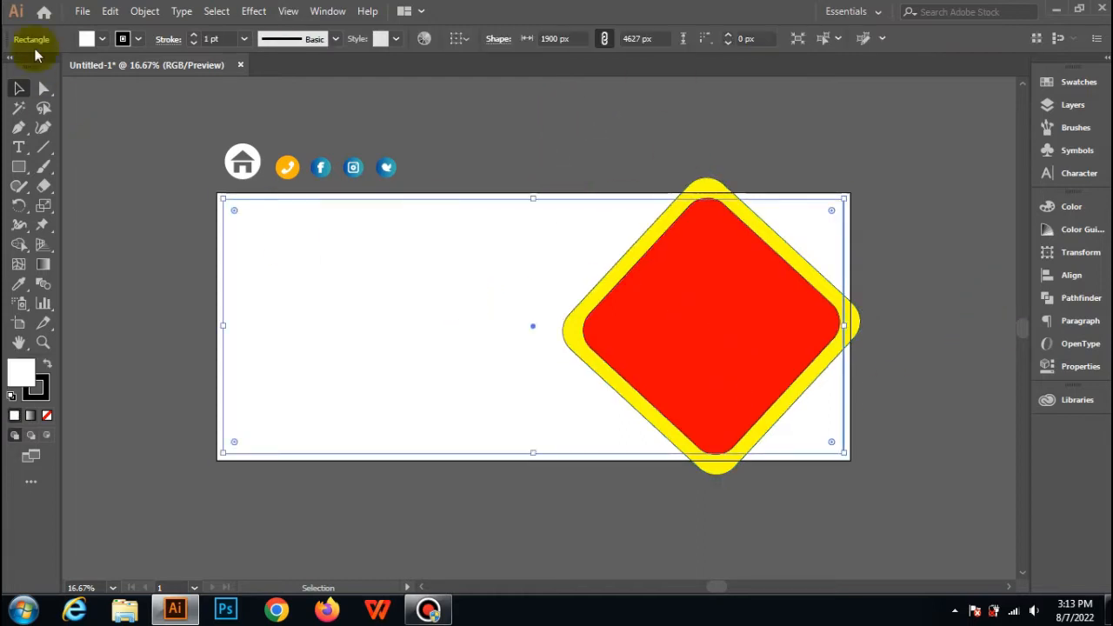
pyautogui.click(100, 39)
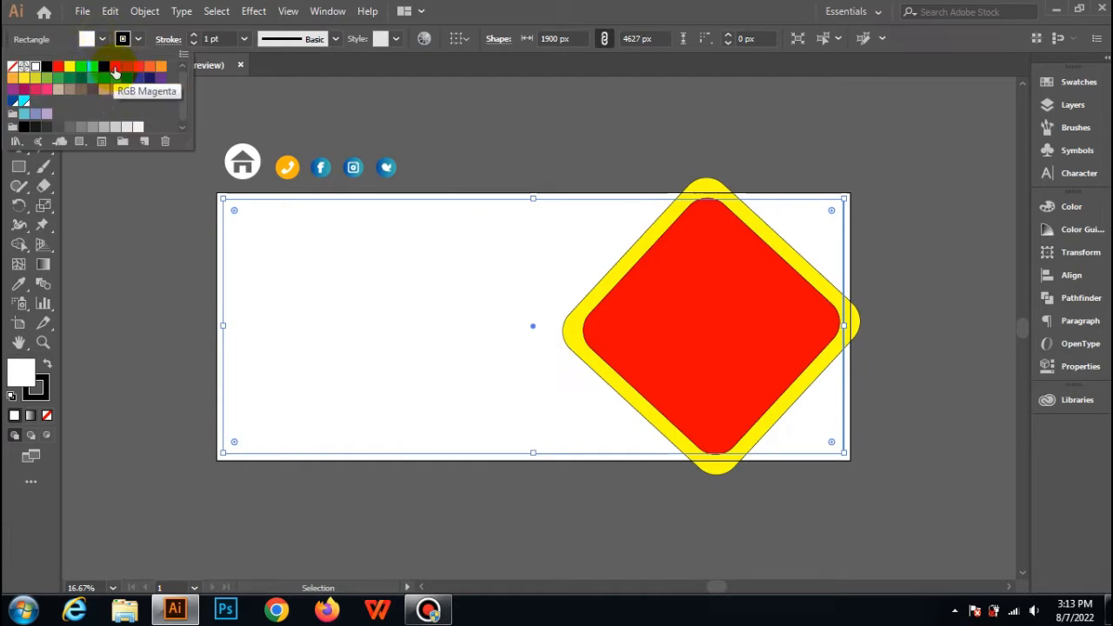
pyautogui.click(102, 69)
pyautogui.click(530, 113)
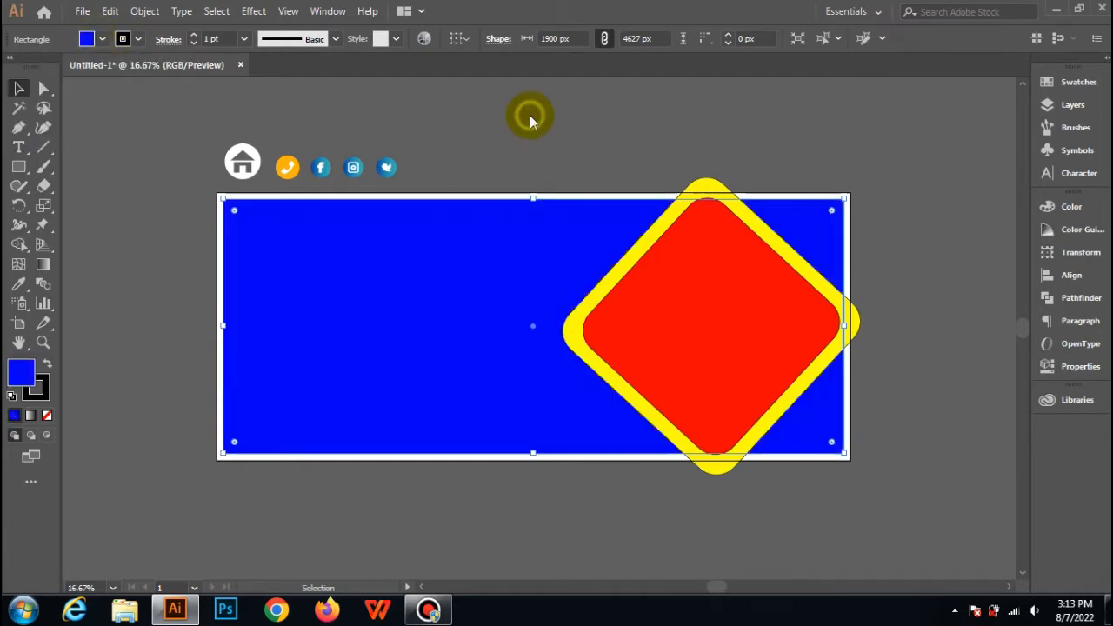
pyautogui.click(753, 119)
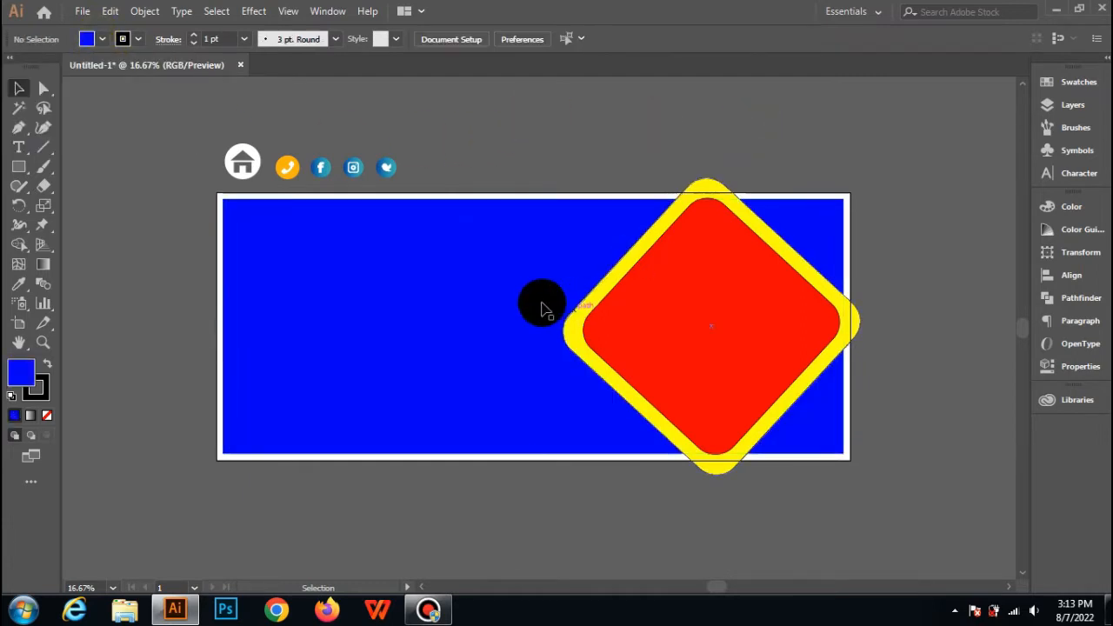
# Use Shape Builder with no fill on the yellow diamond and blue rectangle to clear all the yellow areas.
pyautogui.click(708, 182)
pyautogui.keyDown('shift'); pyautogui.click(545, 234); pyautogui.keyUp('shift')
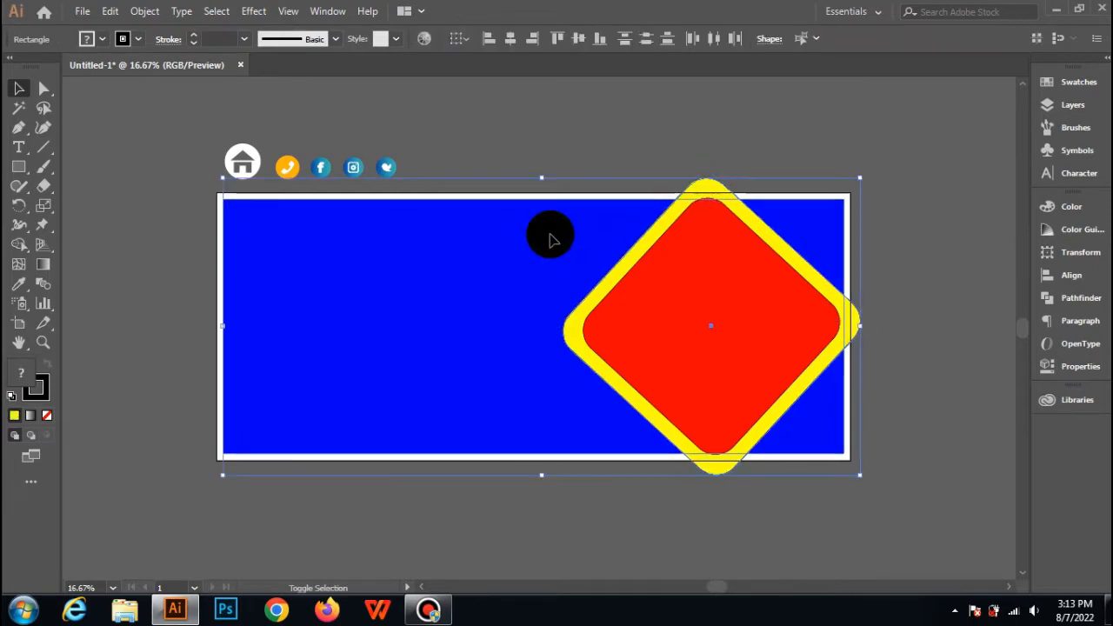
pyautogui.click(19, 245)
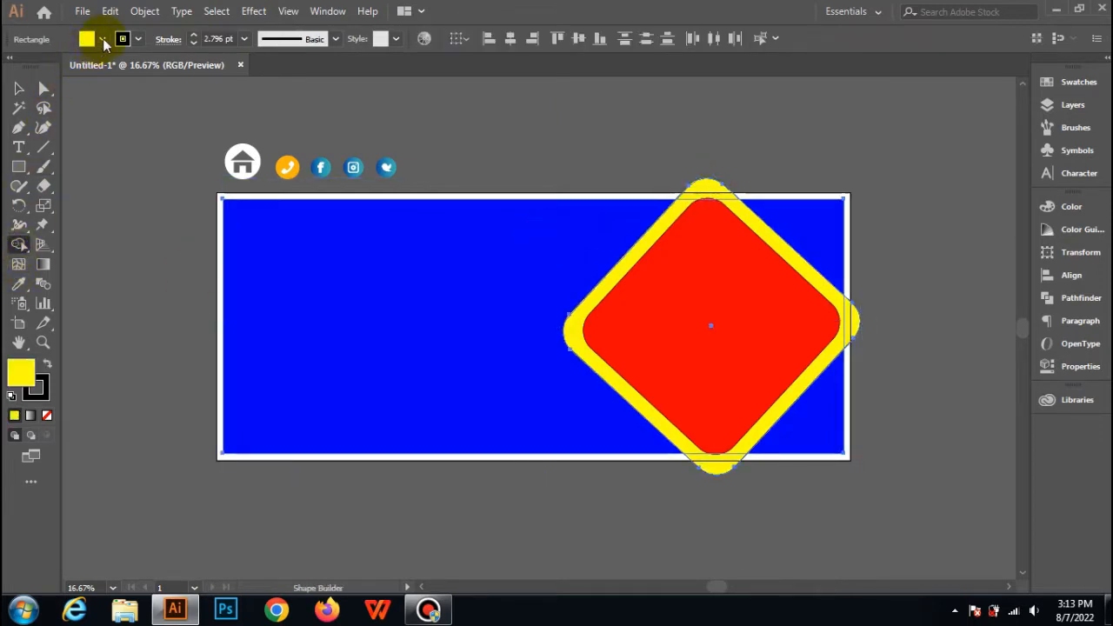
pyautogui.click(102, 39)
pyautogui.click(15, 68)
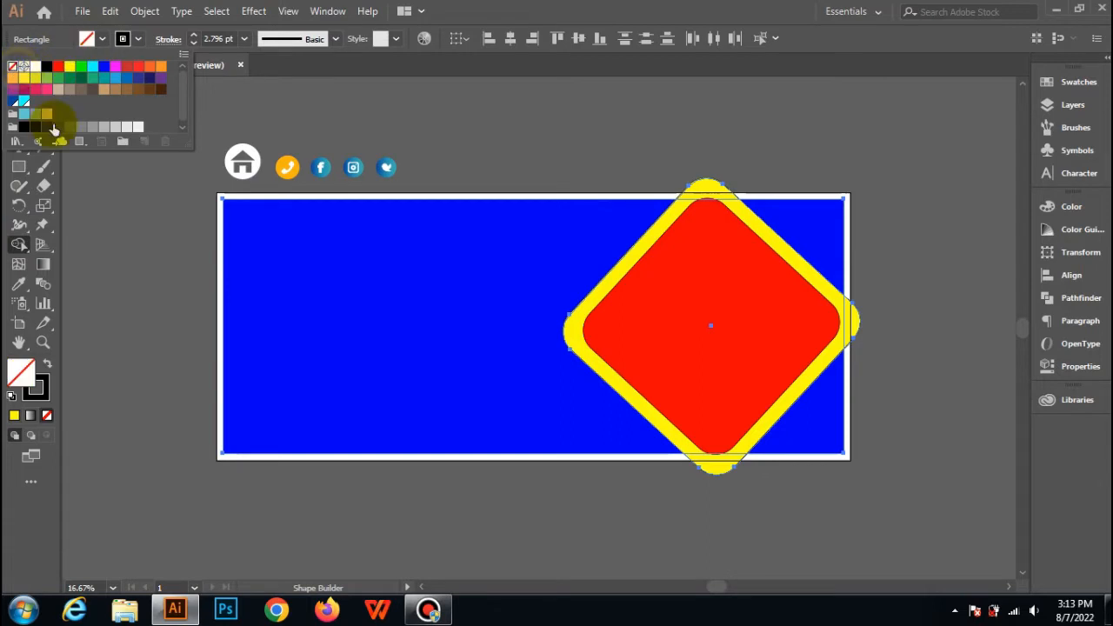
pyautogui.click(700, 174)
pyautogui.moveTo(702, 185); pyautogui.dragTo(677, 206)
pyautogui.moveTo(720, 500); pyautogui.dragTo(689, 454)
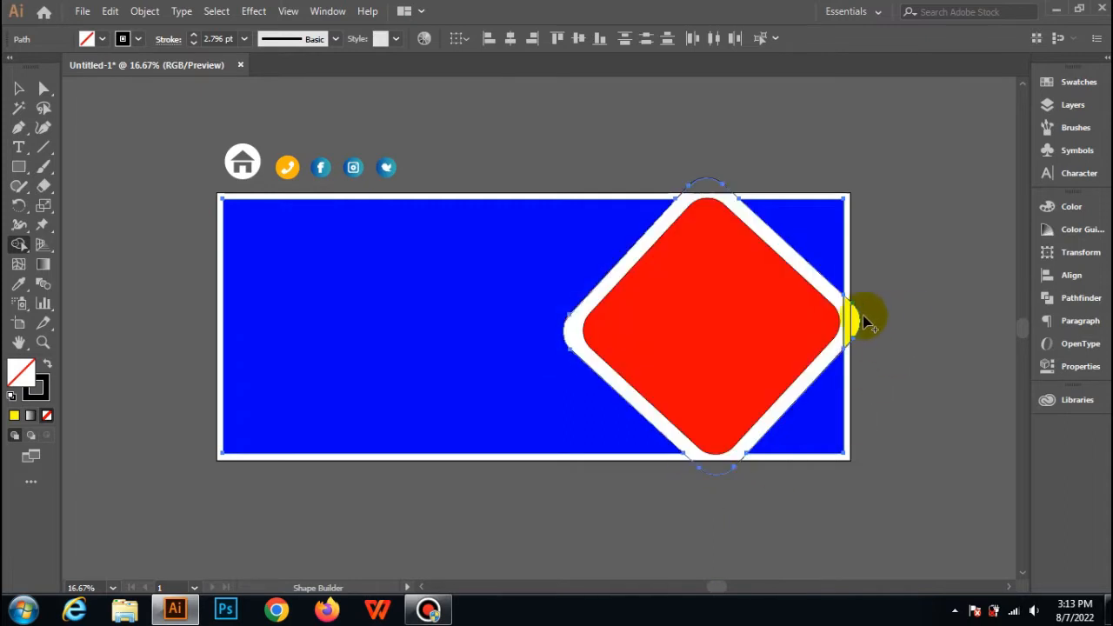
pyautogui.moveTo(873, 330); pyautogui.dragTo(876, 327)
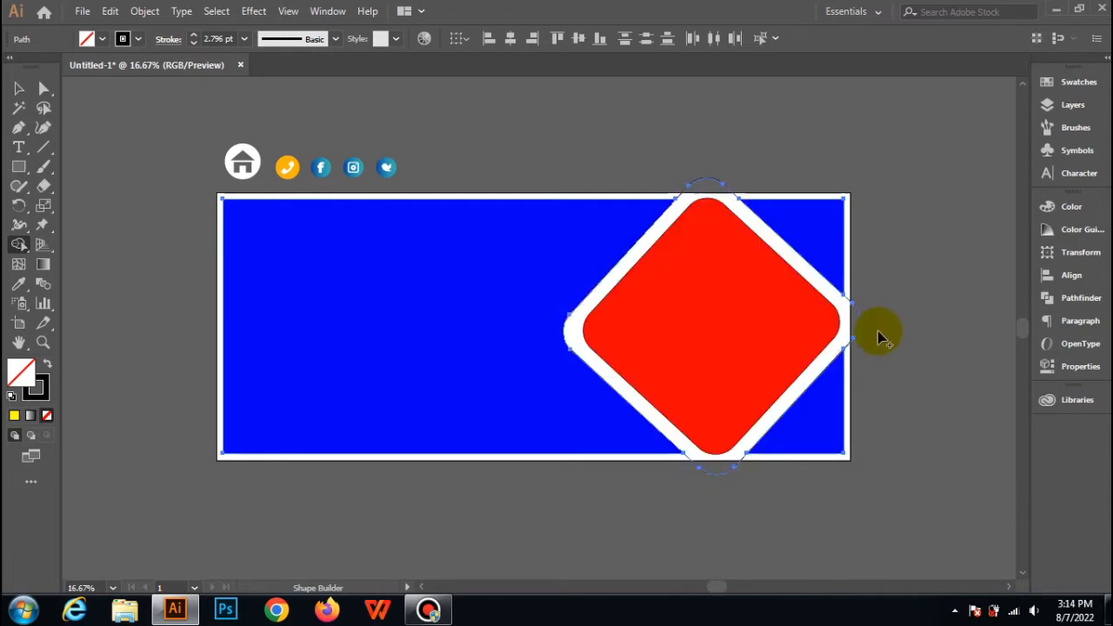
# Delete the leftover diamond outline pieces extending beyond the blue rectangle.
pyautogui.click(17, 90)
pyautogui.click(166, 102)
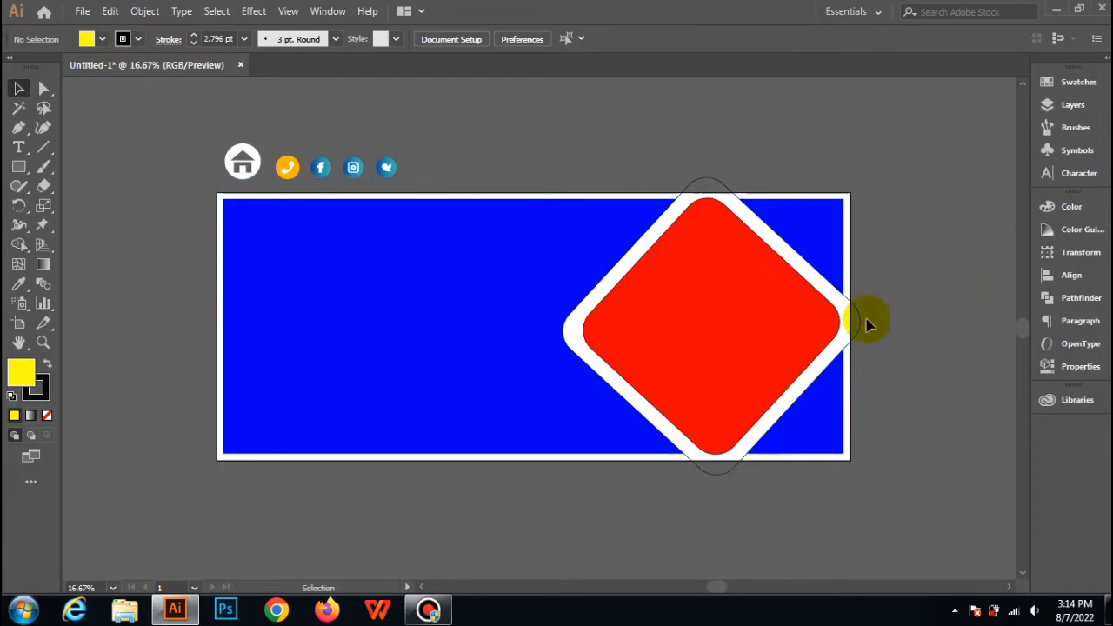
pyautogui.click(861, 327)
pyautogui.click(863, 322)
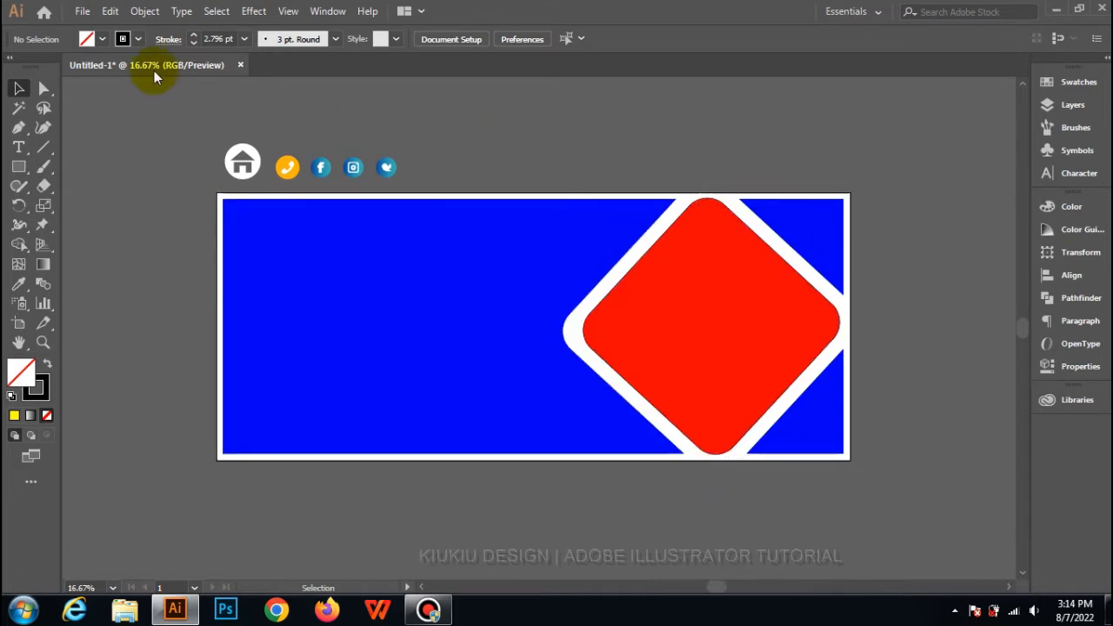
# Open the house photo pexels-expect-best-323780 from the Pictures library.
pyautogui.click(84, 12)
pyautogui.click(98, 62)
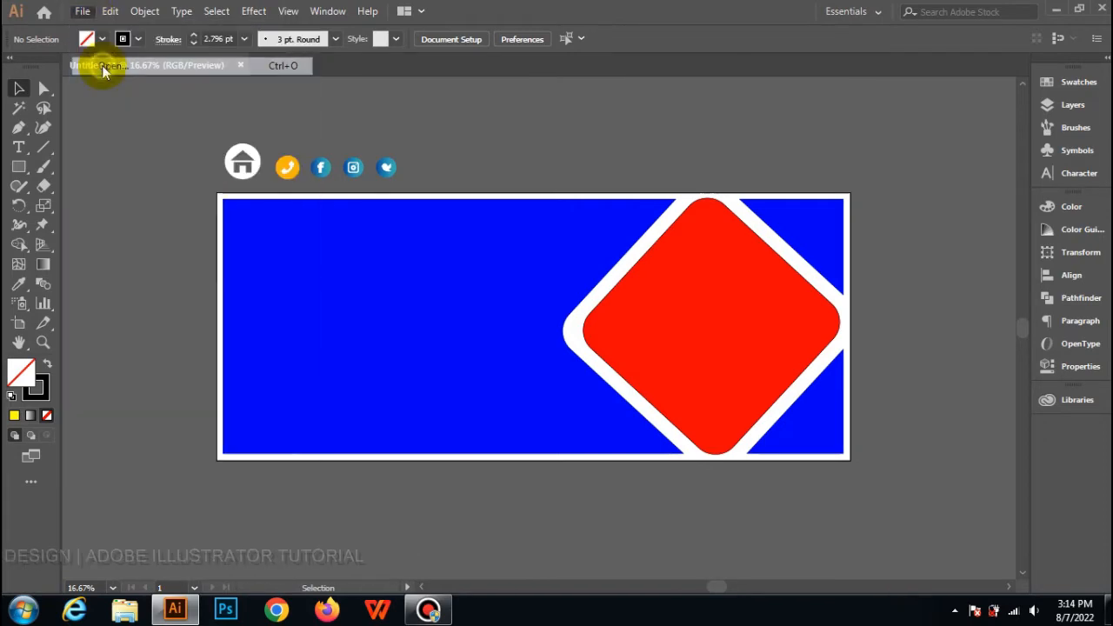
pyautogui.click(709, 207)
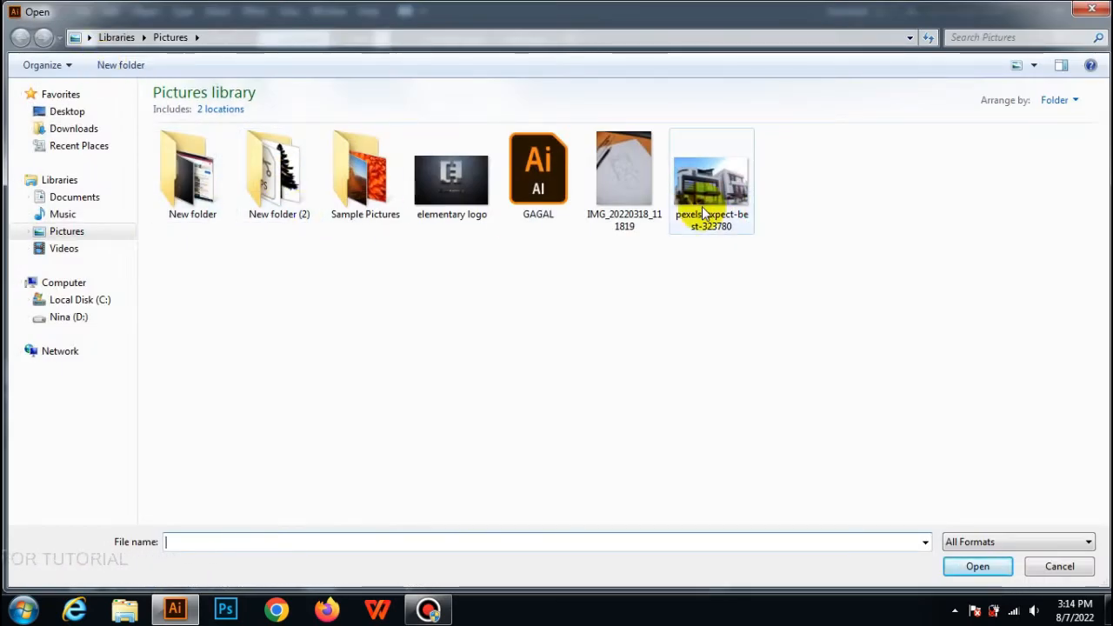
pyautogui.doubleClick(703, 212)
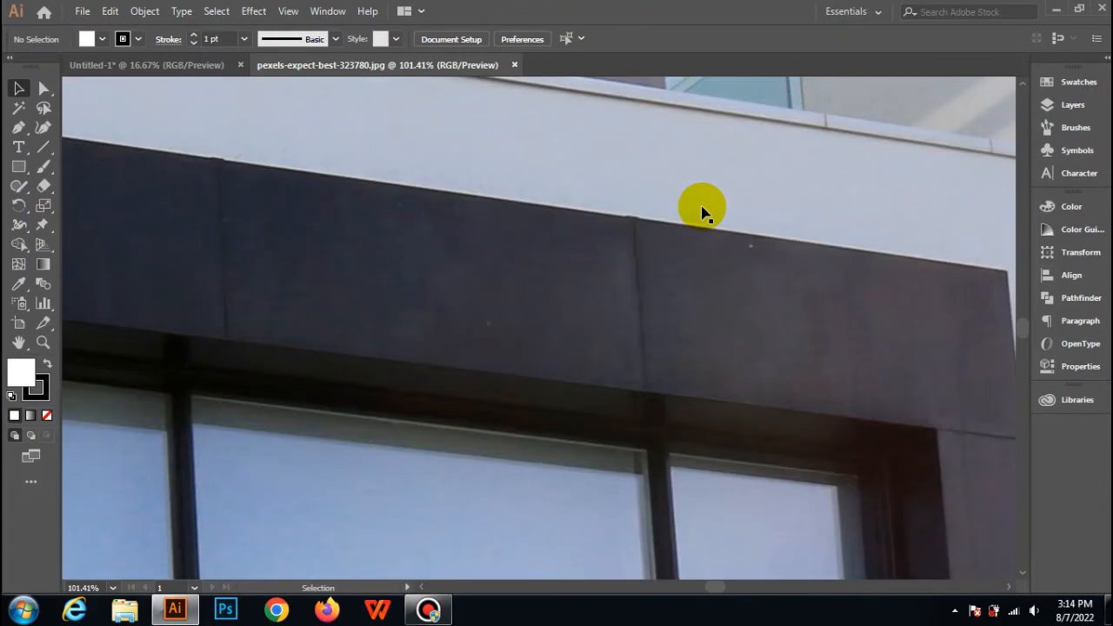
# Select the whole house photo and copy it for use in the banner document.
pyautogui.scroll(-7, 696, 213)
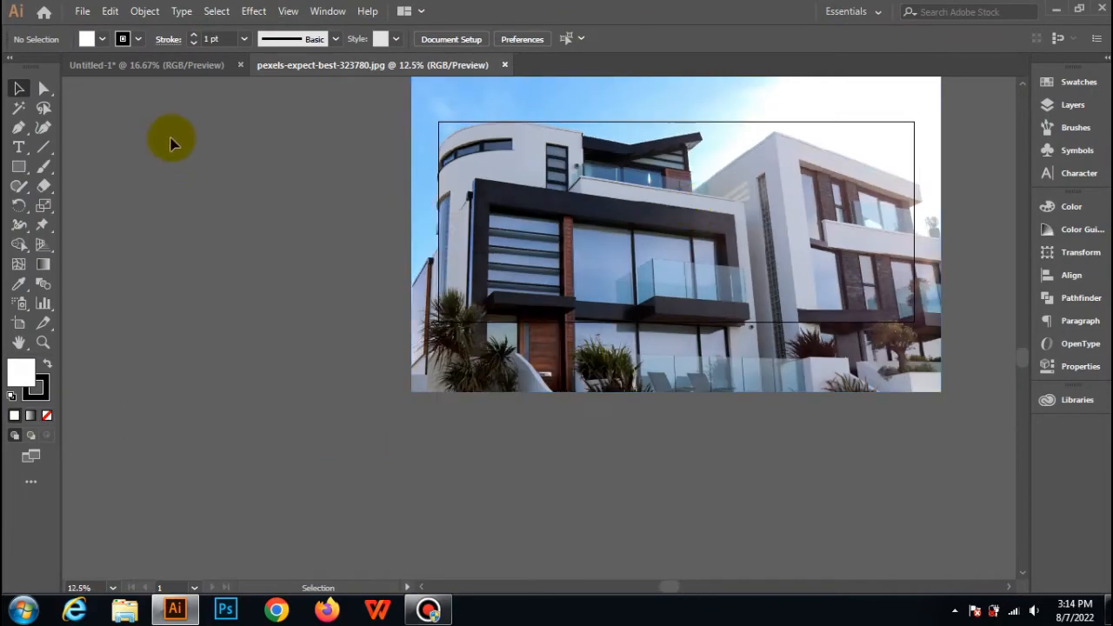
pyautogui.moveTo(547, 117); pyautogui.dragTo(517, 154)
pyautogui.click(110, 10)
pyautogui.click(130, 70)
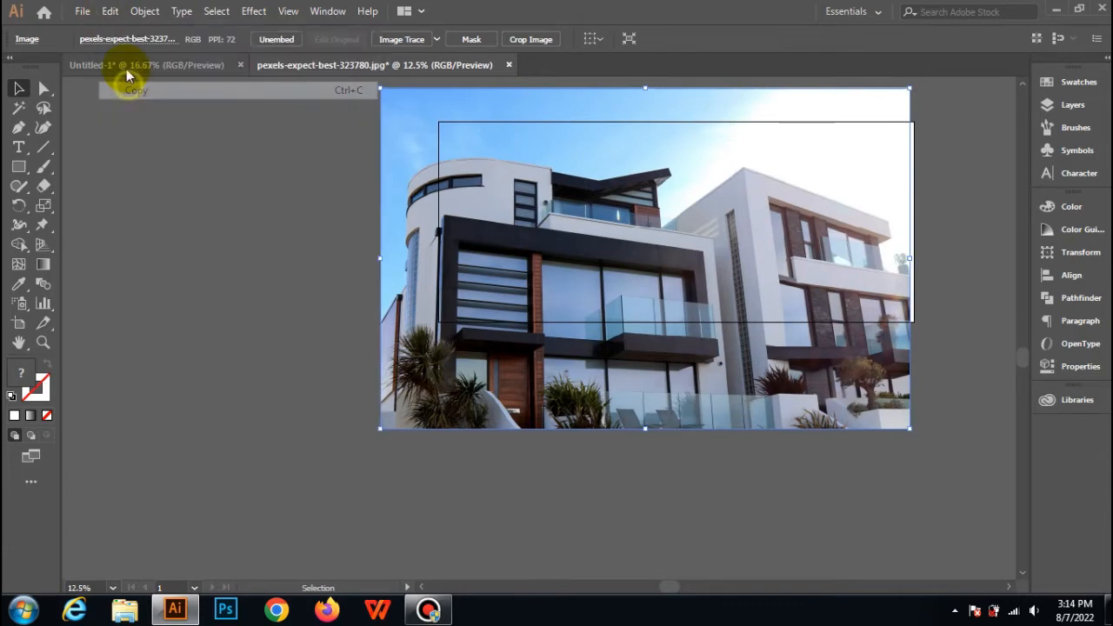
# Paste the copied house photo into the Untitled-1 banner document and scale it down to about the banner's height.
pyautogui.click(126, 68)
pyautogui.click(109, 10)
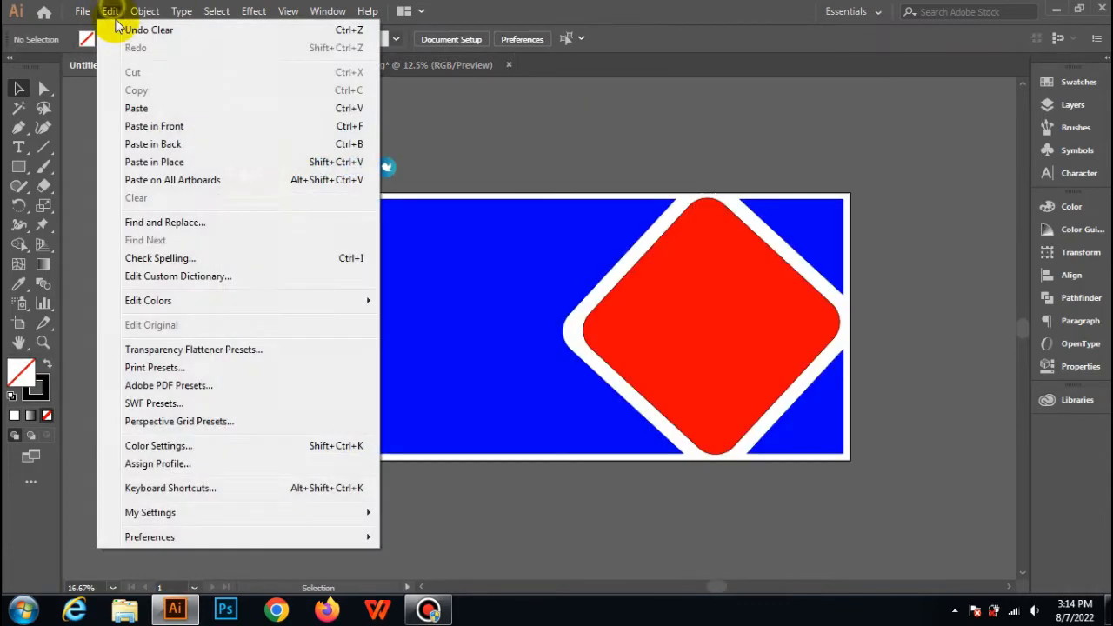
pyautogui.click(141, 107)
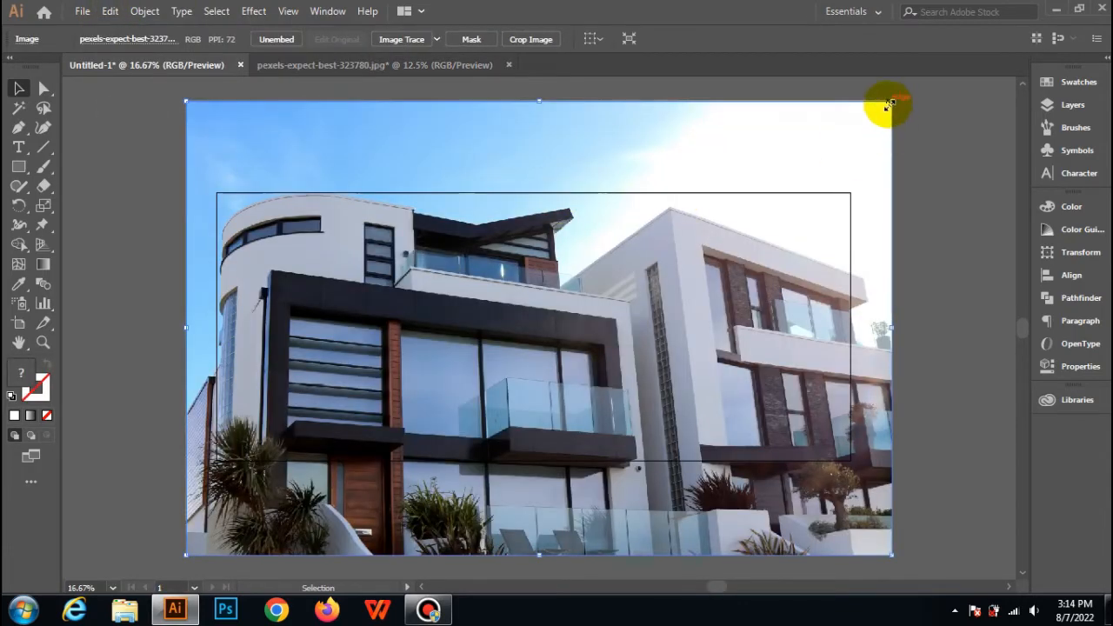
pyautogui.moveTo(890, 104); pyautogui.dragTo(735, 194)
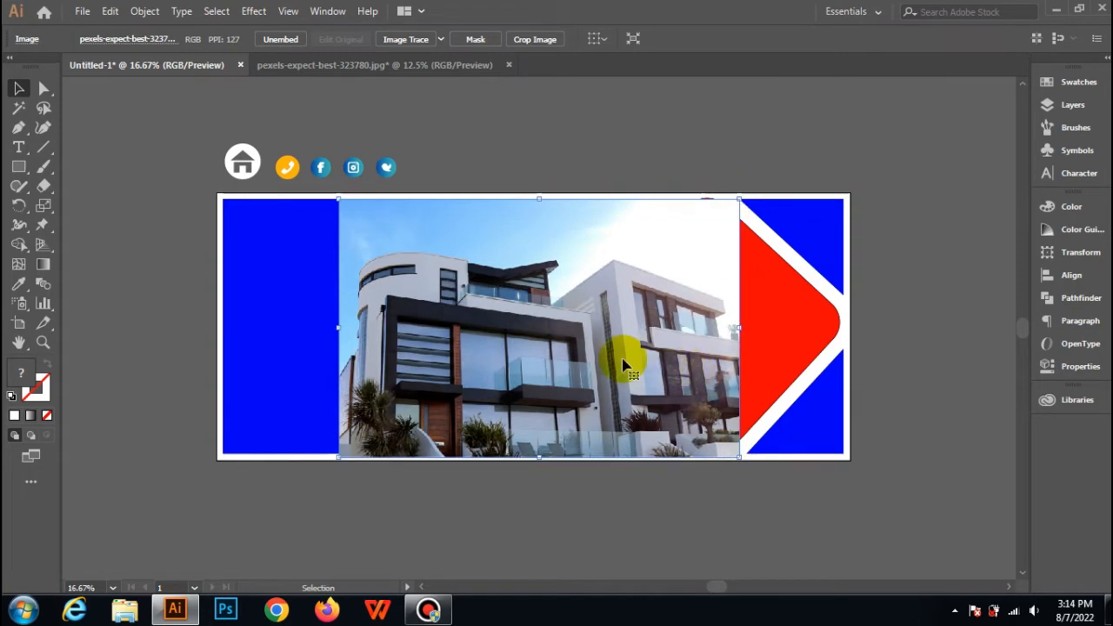
# Move the house photo over the red diamond so it covers it, and send the photo to the back.
pyautogui.moveTo(447, 360); pyautogui.dragTo(684, 351)
pyautogui.moveTo(713, 305)
pyautogui.mouseDown()
pyautogui.moveTo(708, 335)
pyautogui.moveTo(709, 313)
pyautogui.mouseUp()
pyautogui.press('Up')
pyautogui.press('Up')
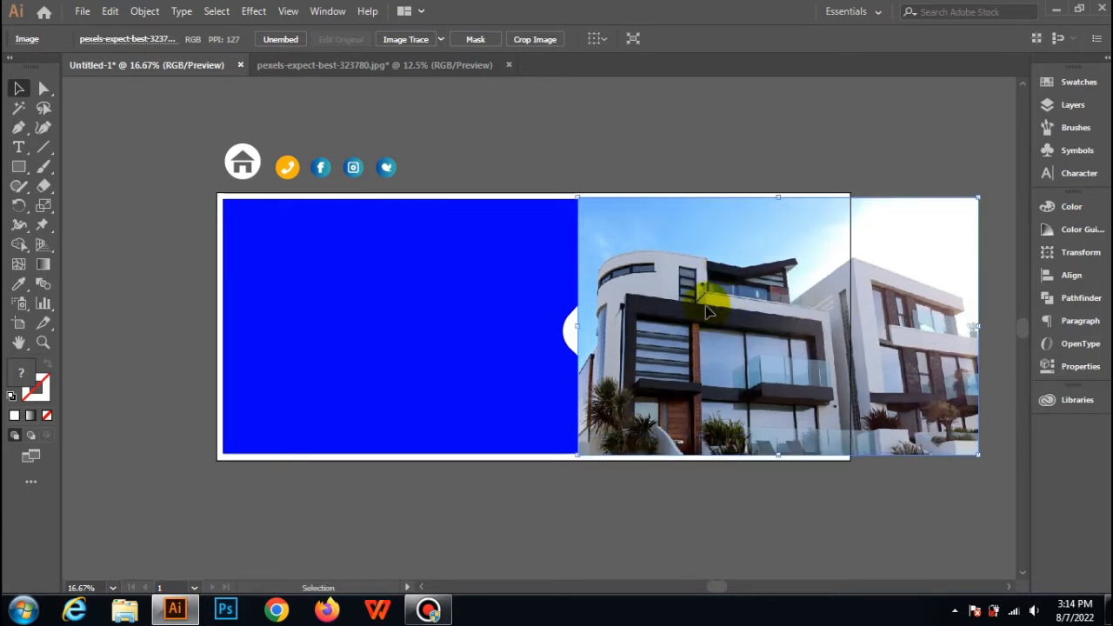
pyautogui.rightClick(749, 264)
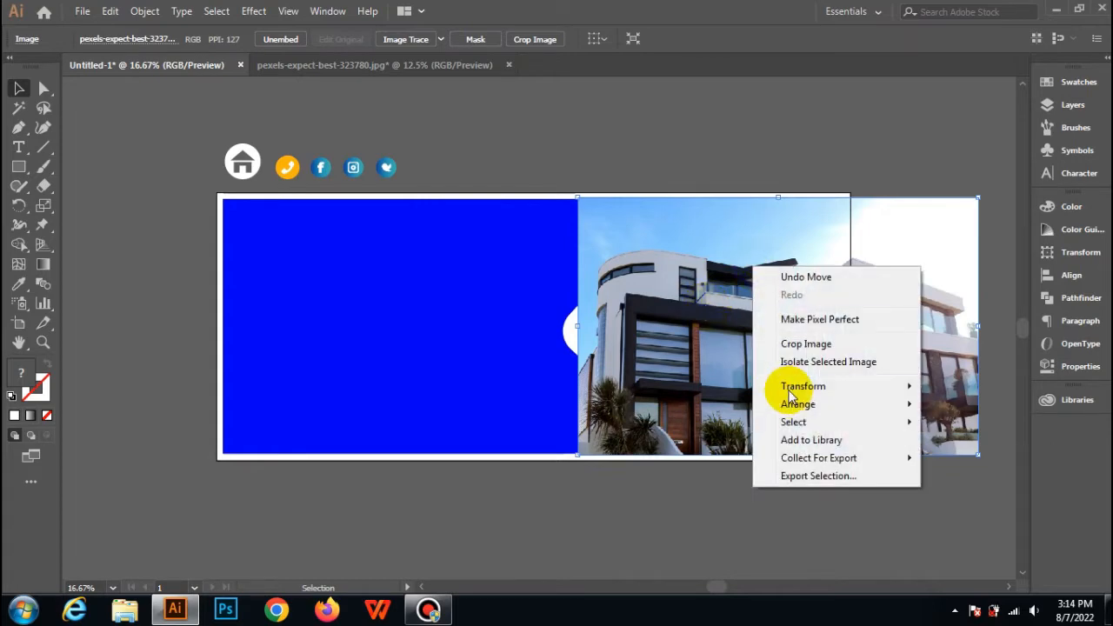
pyautogui.moveTo(798, 407)
pyautogui.click(653, 456)
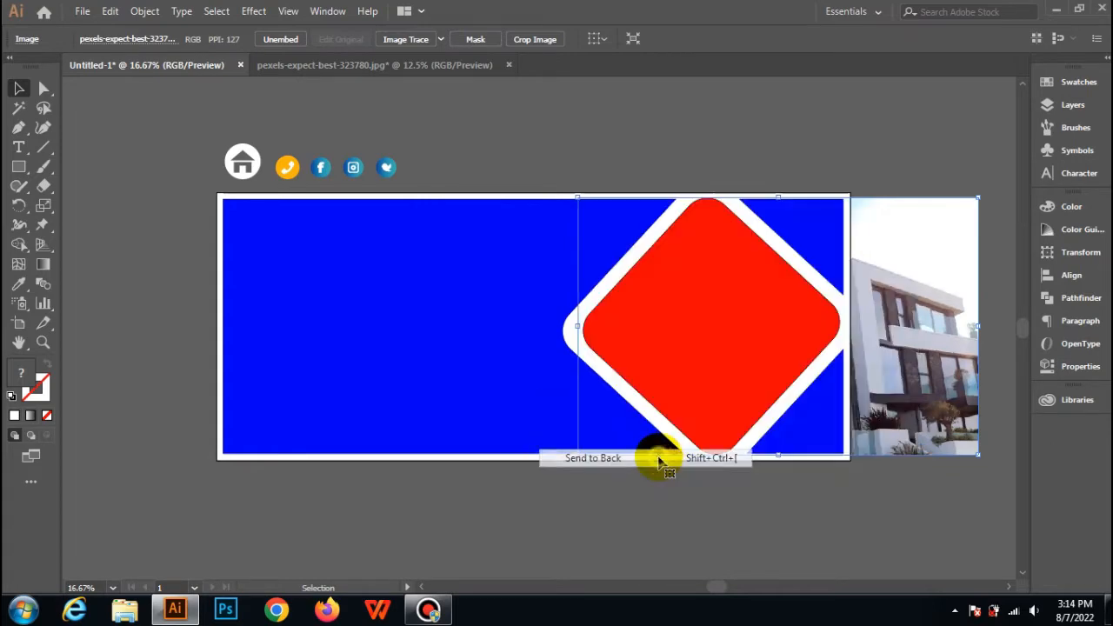
# Make a clipping mask from the red diamond and the house photo.
pyautogui.click(900, 119)
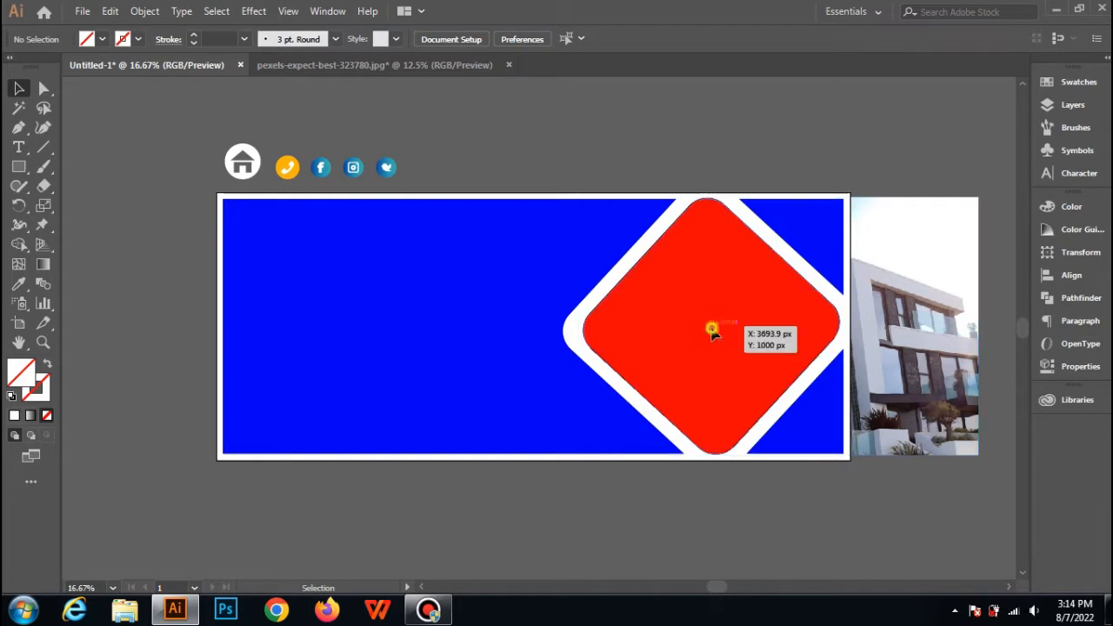
pyautogui.click(713, 397)
pyautogui.keyDown('shift'); pyautogui.click(937, 253); pyautogui.keyUp('shift')
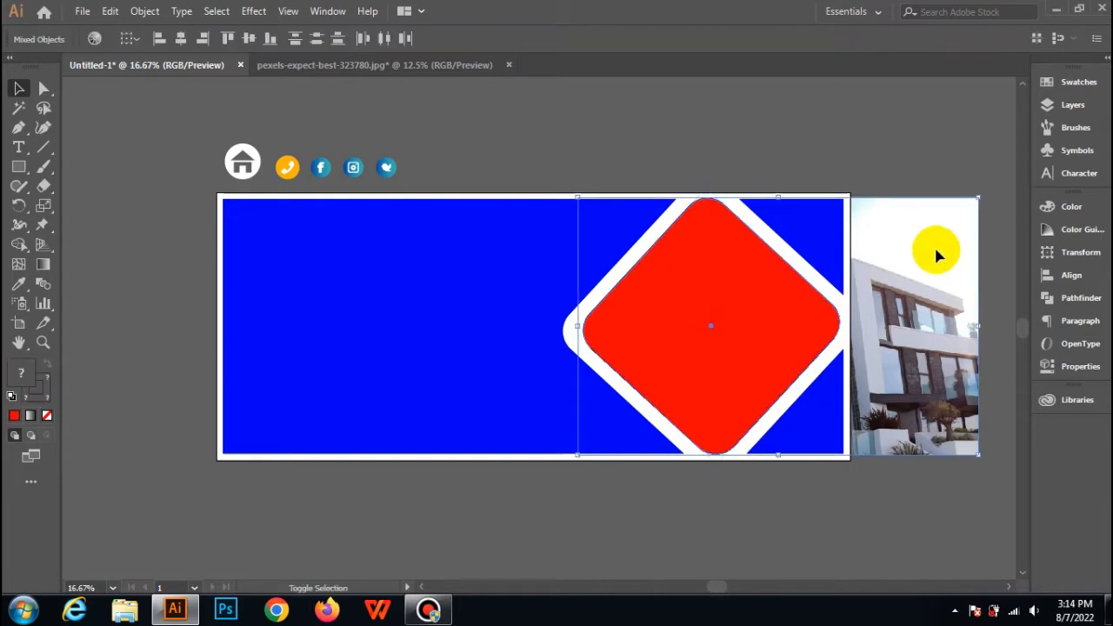
pyautogui.rightClick(808, 313)
pyautogui.click(877, 428)
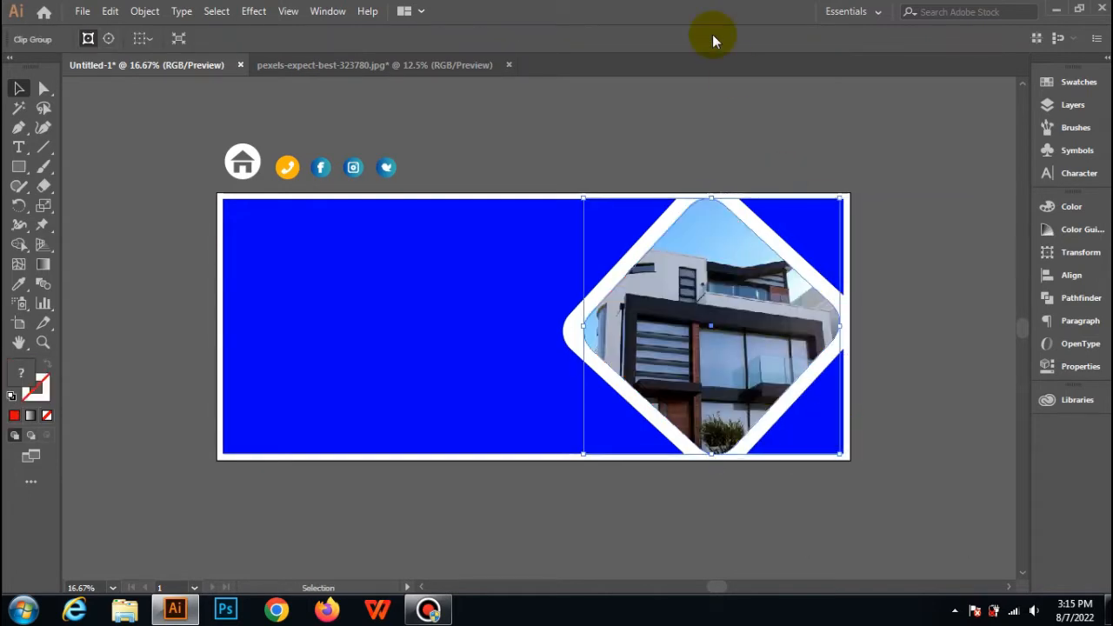
# Delete the blue triangle in the banner's upper right corner.
pyautogui.click(894, 258)
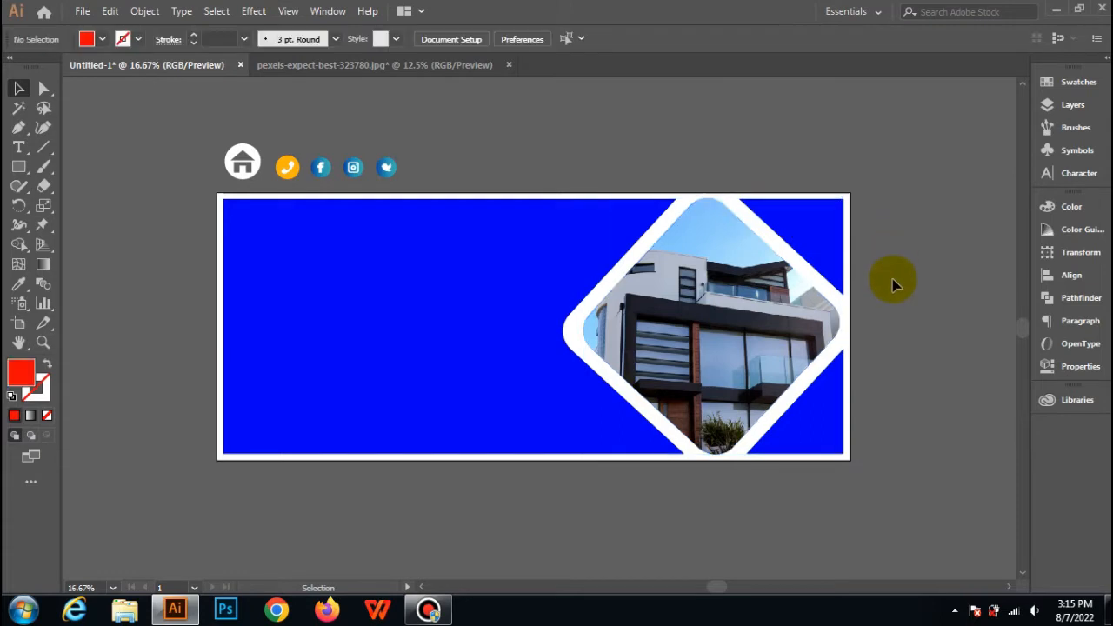
pyautogui.click(817, 235)
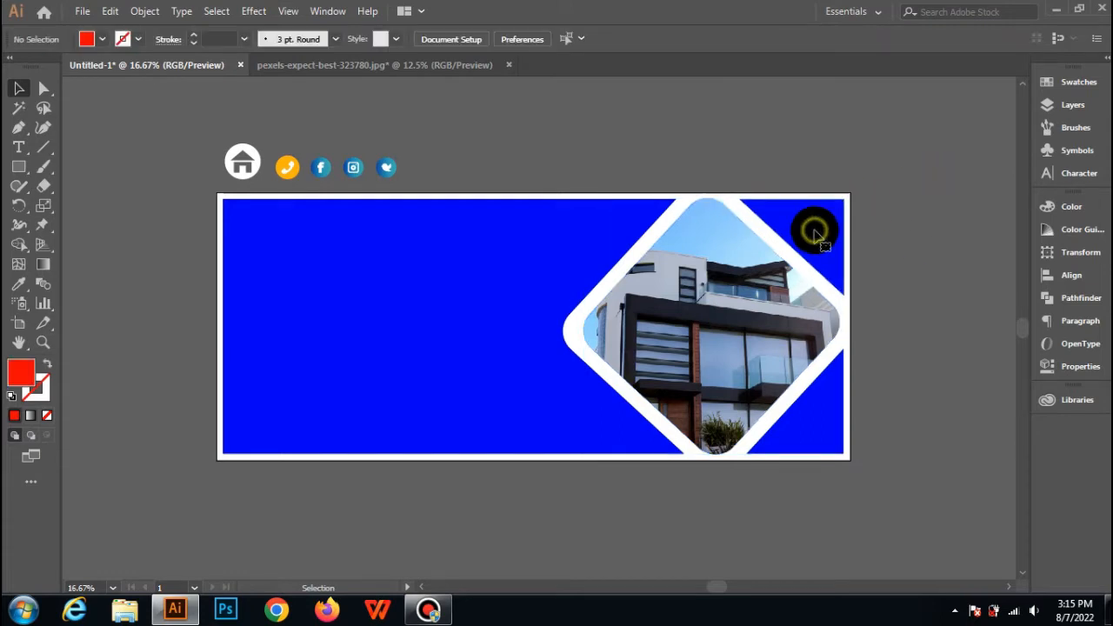
pyautogui.press('Delete')
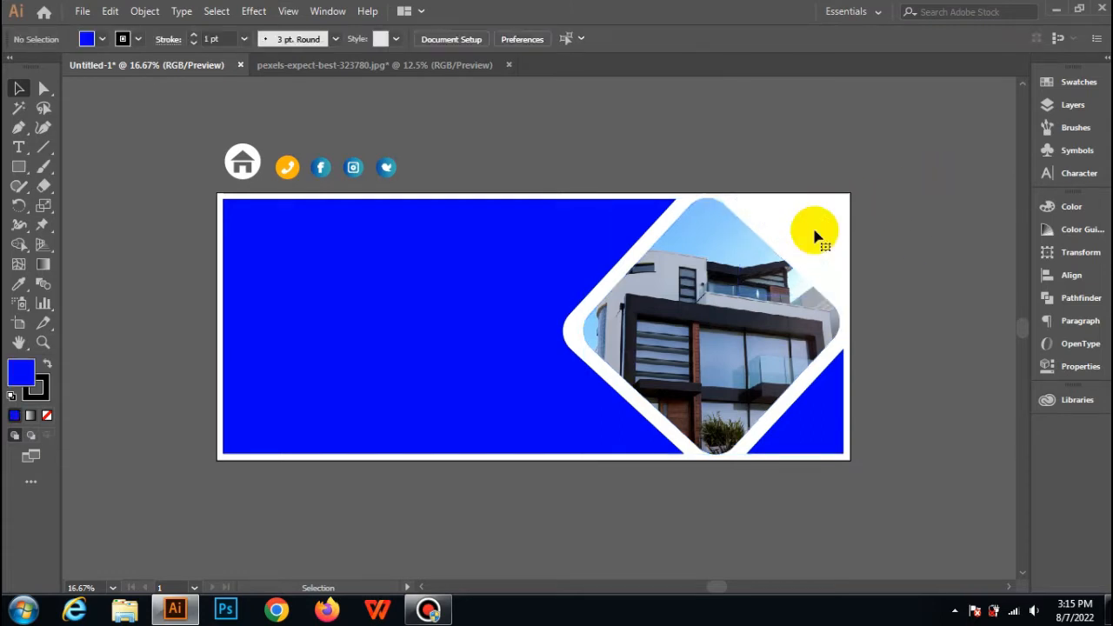
# Draw a diagonal line across the large blue shape's upper right tip and split off that tip with Shape Builder.
pyautogui.click(44, 147)
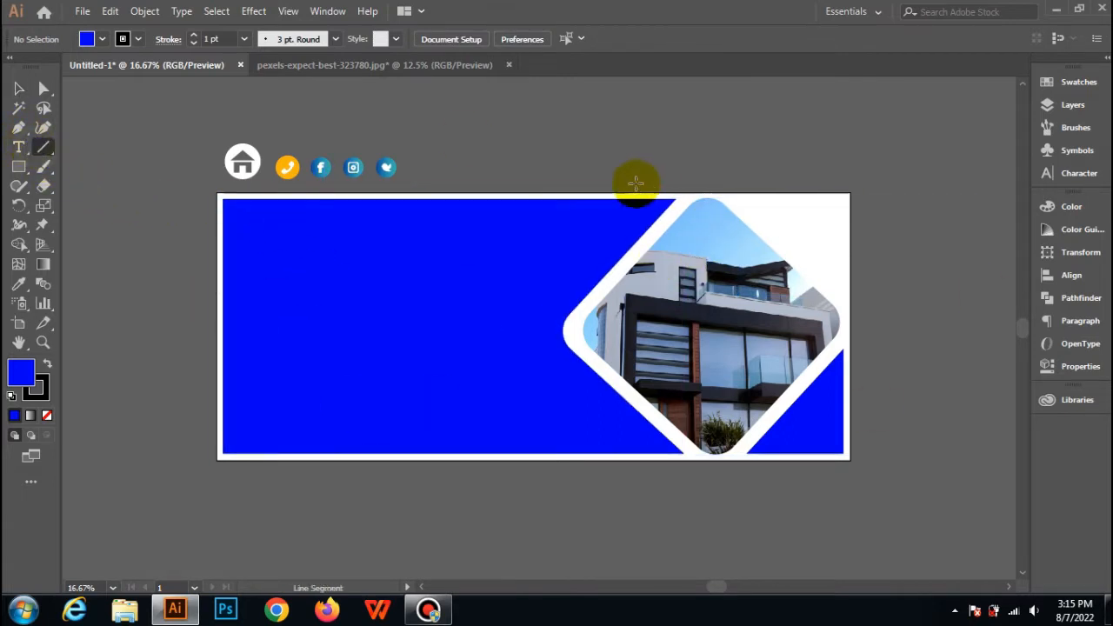
pyautogui.moveTo(620, 178); pyautogui.dragTo(664, 223)
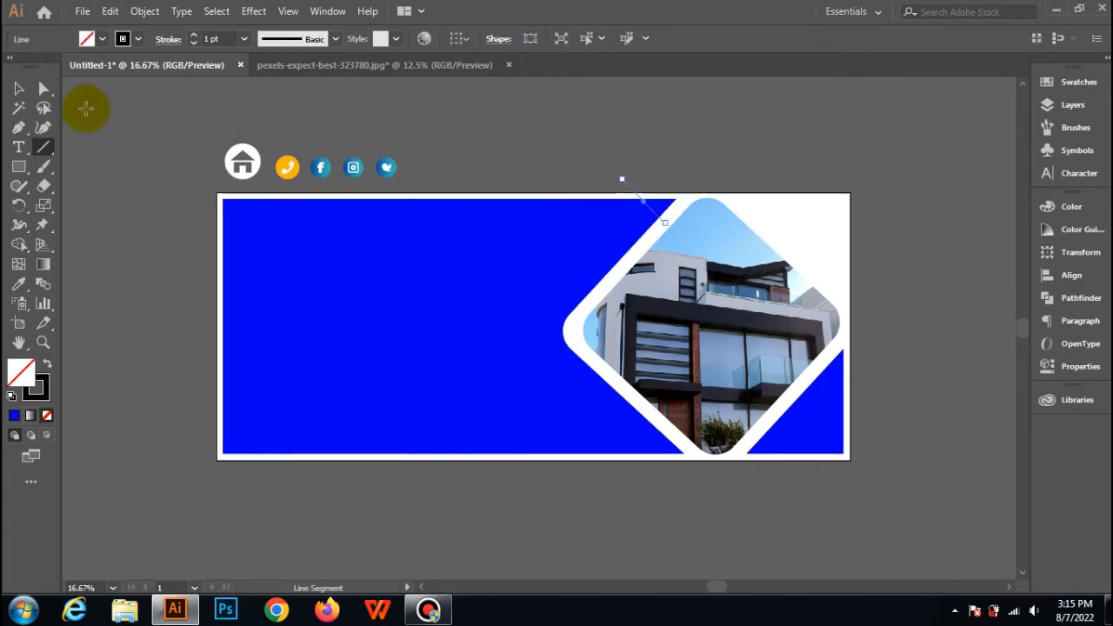
pyautogui.click(18, 88)
pyautogui.click(637, 187)
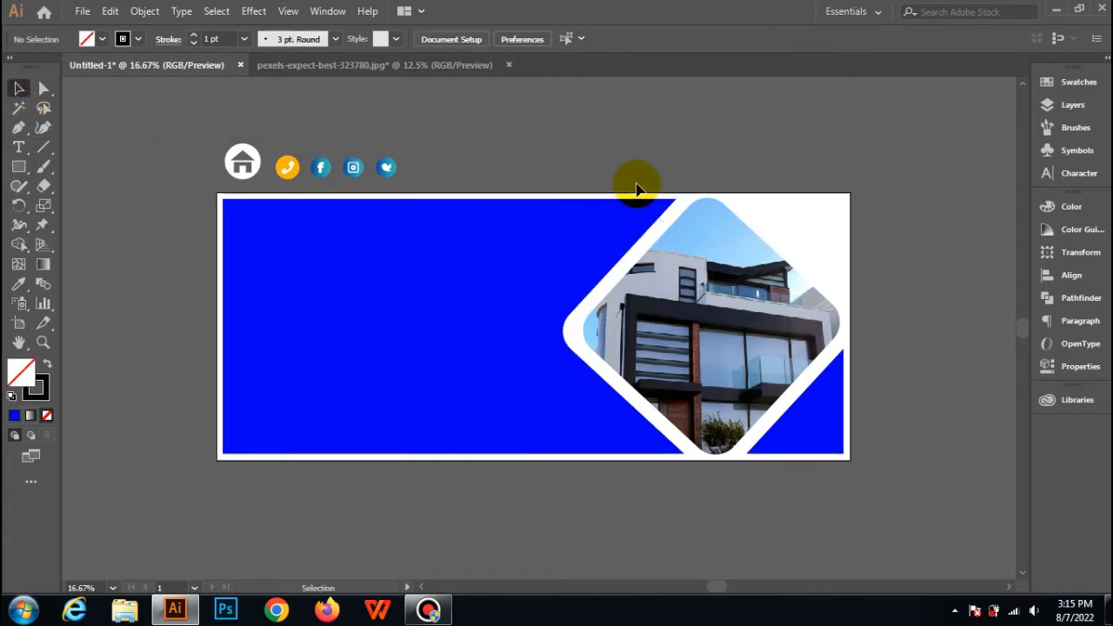
pyautogui.click(580, 239)
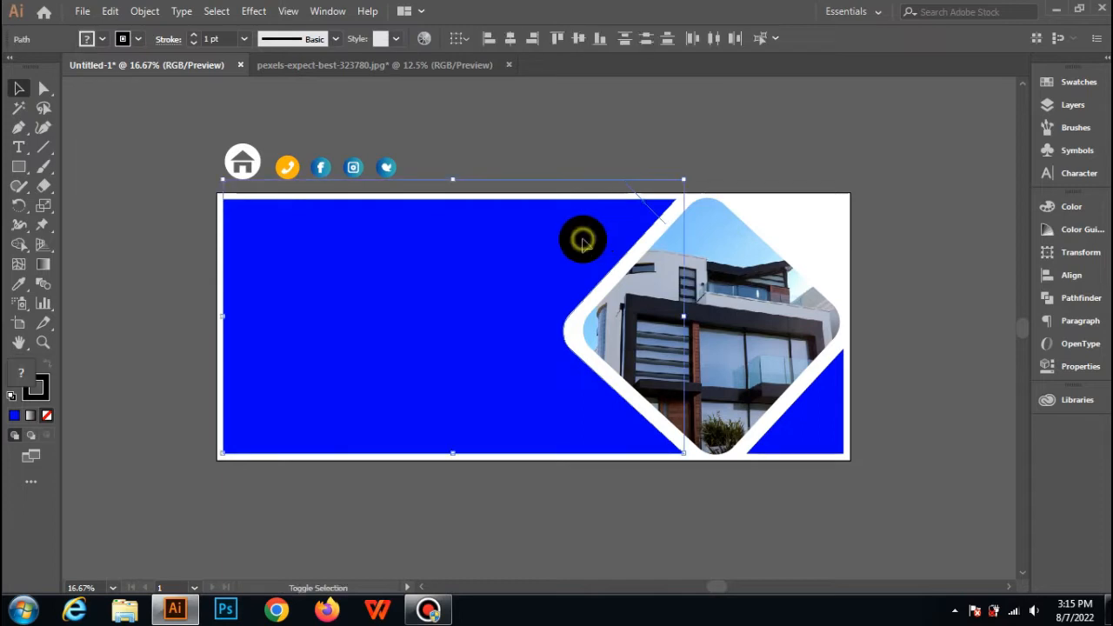
pyautogui.click(19, 245)
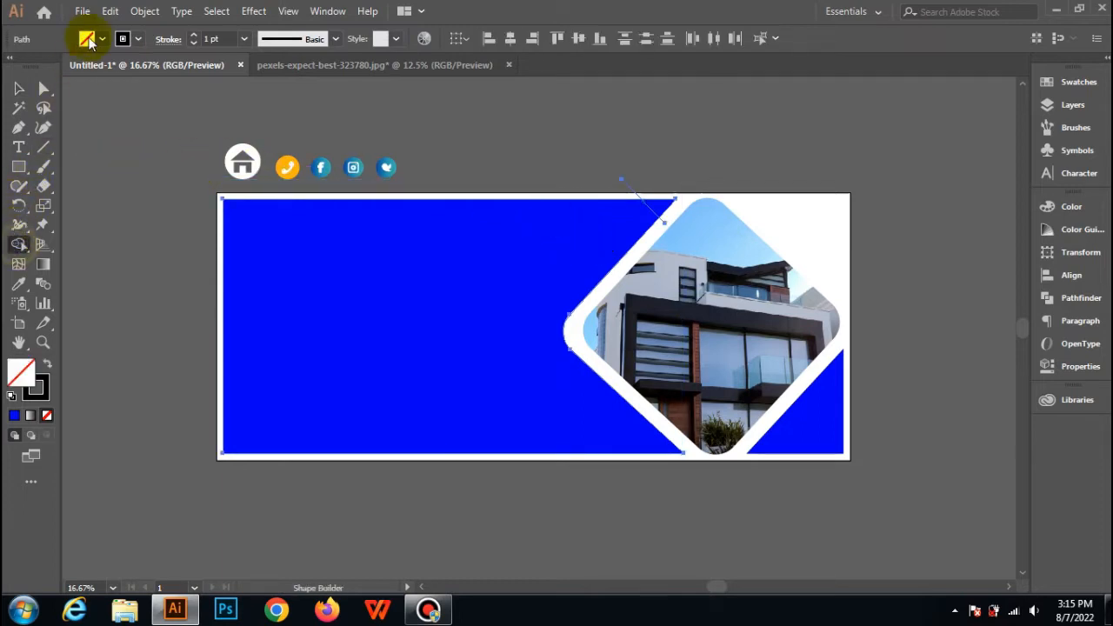
pyautogui.click(665, 204)
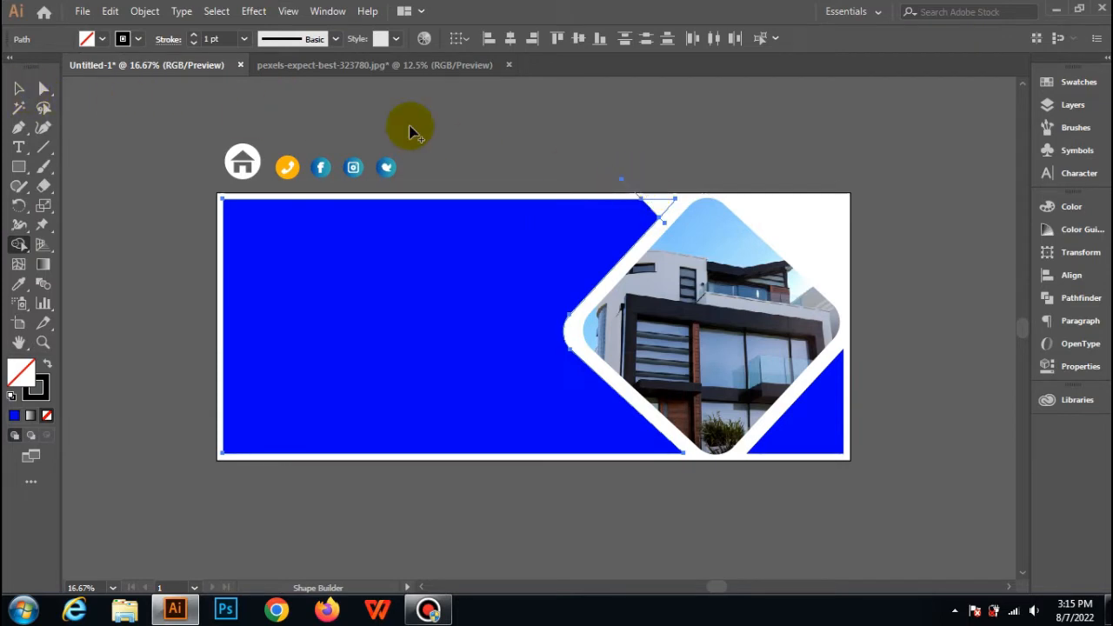
# Delete the cut-off upper tip of the blue shape and the leftover line pieces around it.
pyautogui.click(20, 90)
pyautogui.click(515, 117)
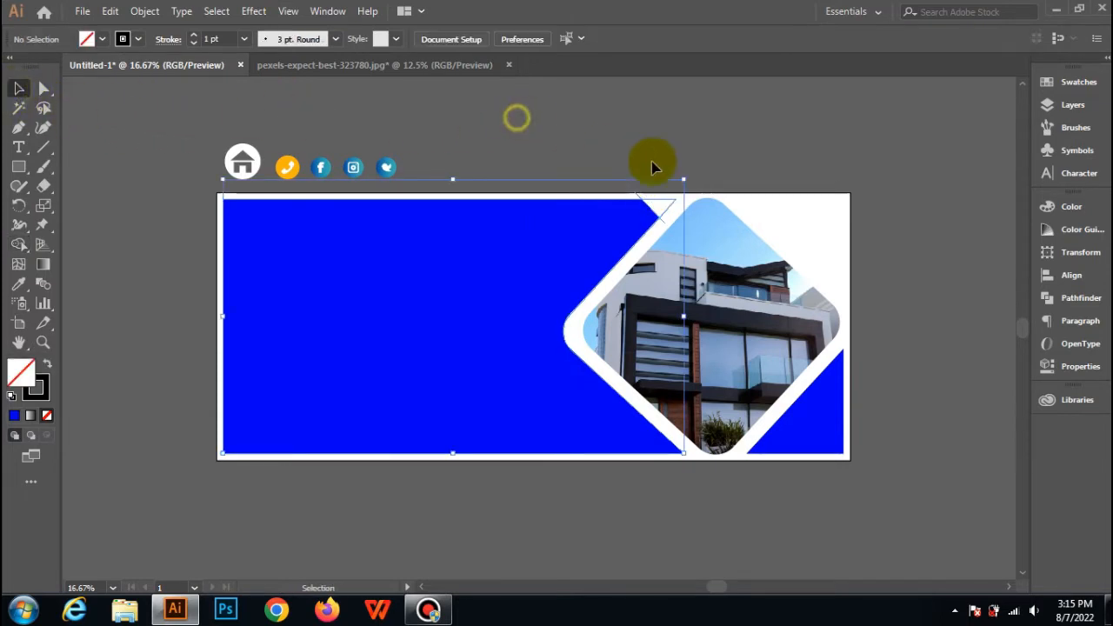
pyautogui.click(636, 191)
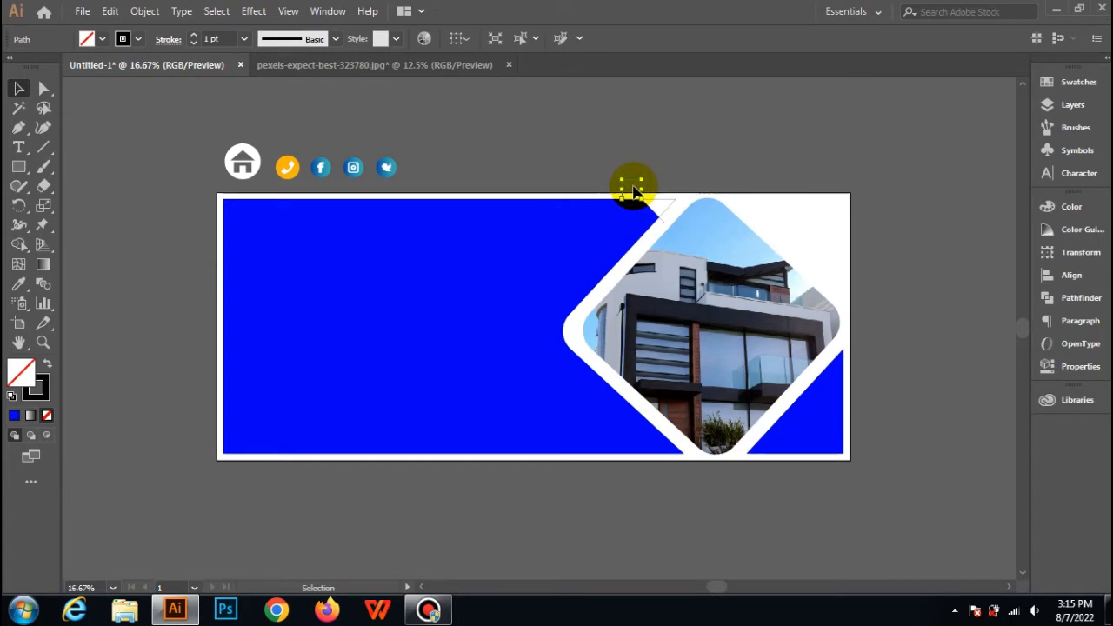
pyautogui.press('Delete')
pyautogui.click(669, 207)
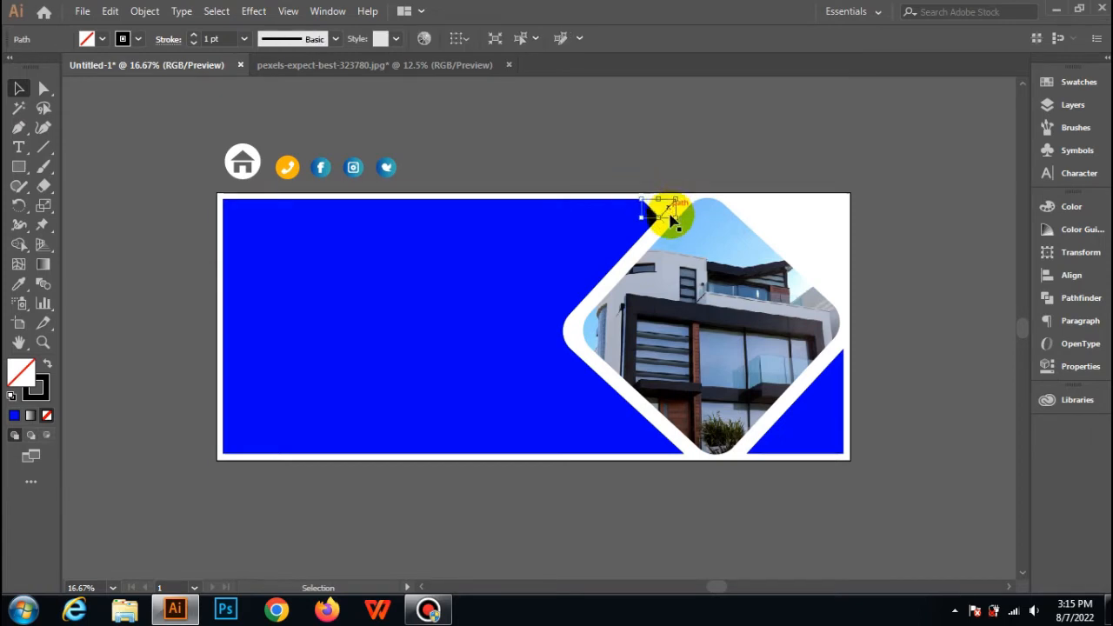
pyautogui.press('Delete')
pyautogui.click(664, 222)
pyautogui.press('Delete')
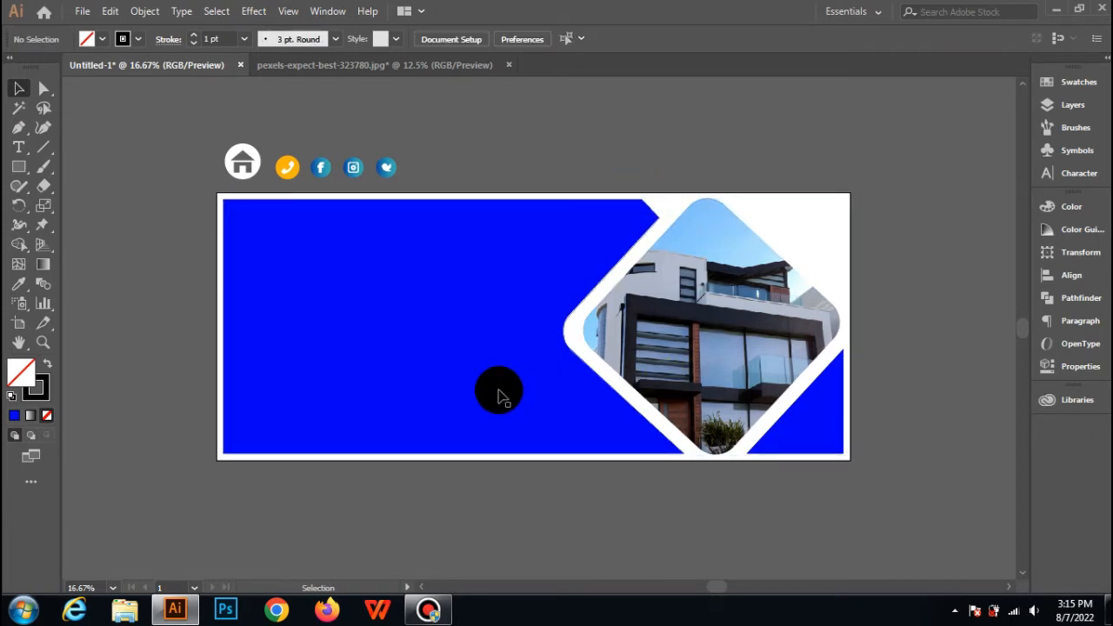
# Draw a diagonal line across the large blue shape's lower right tip and split off that tip with Shape Builder.
pyautogui.click(44, 147)
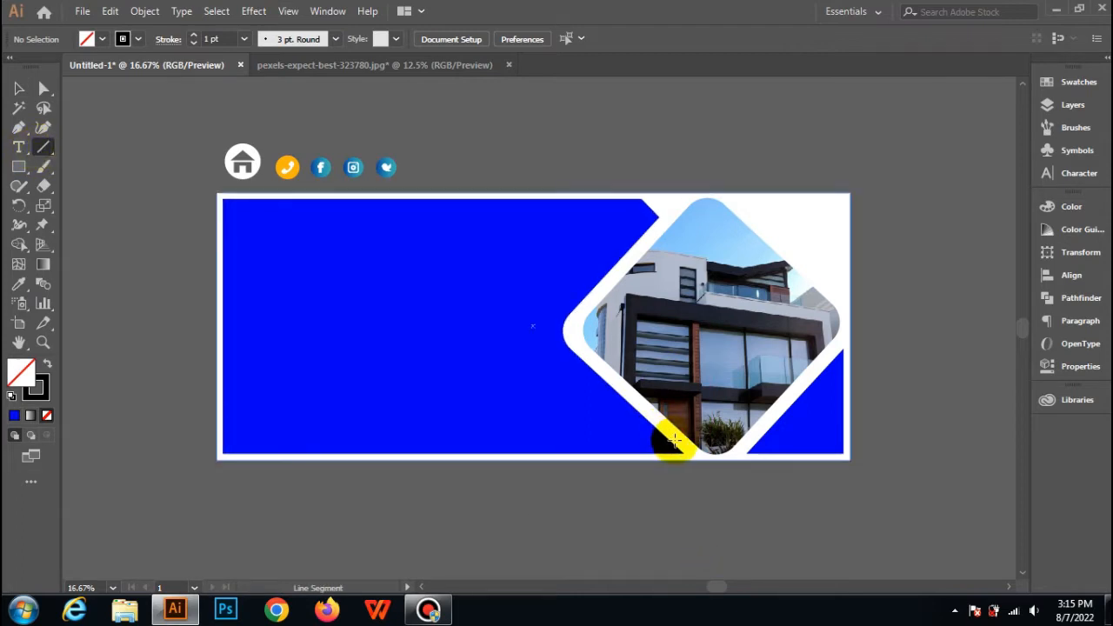
pyautogui.moveTo(672, 435); pyautogui.dragTo(610, 491)
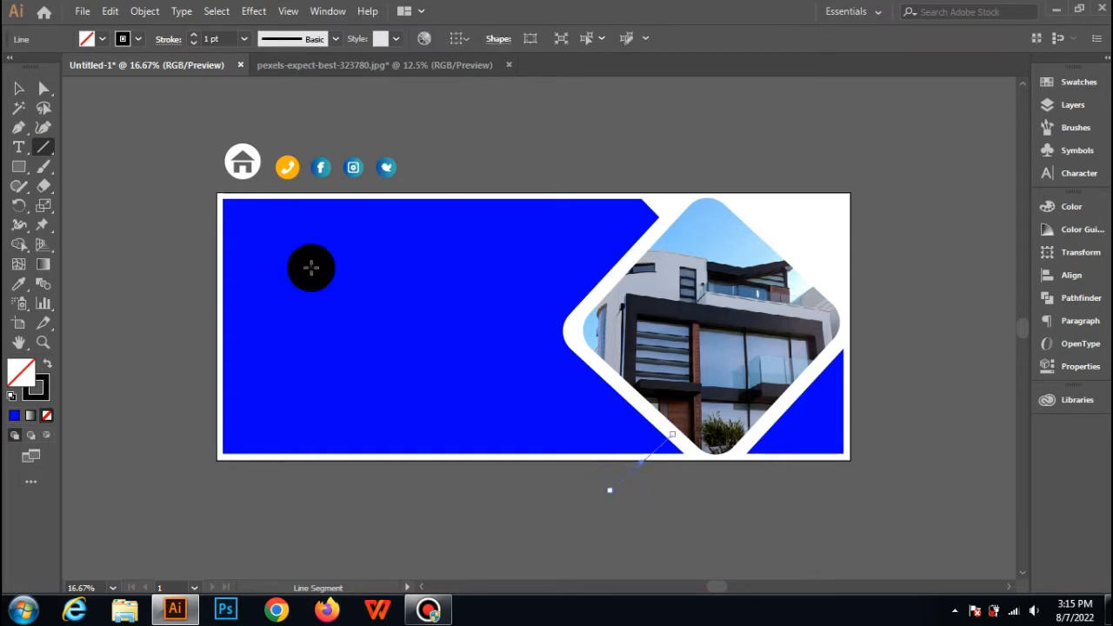
pyautogui.click(19, 88)
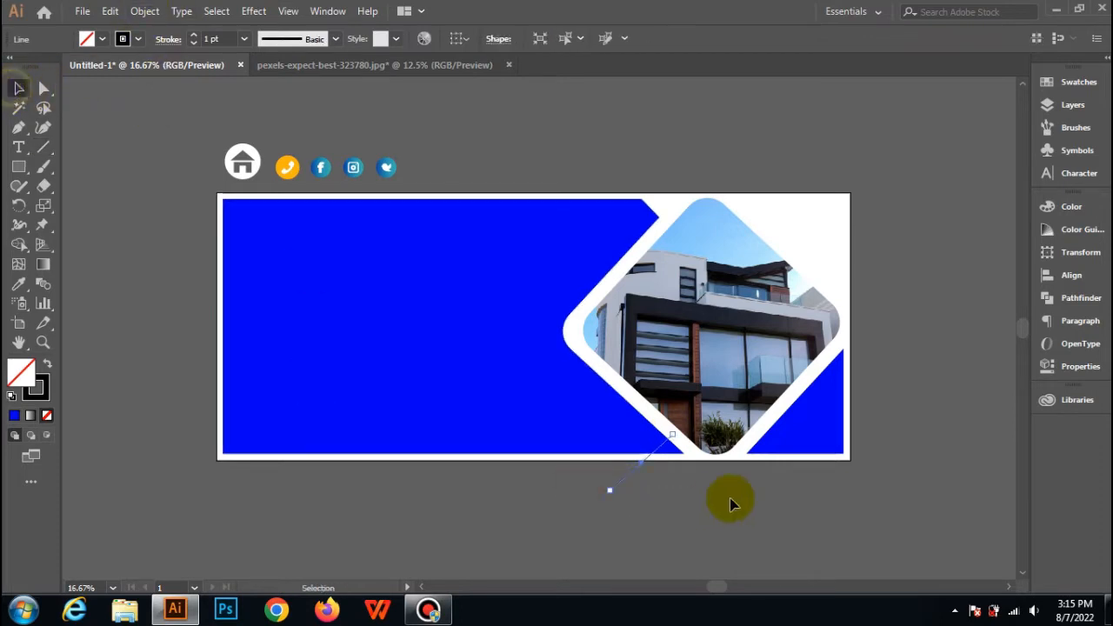
pyautogui.click(630, 474)
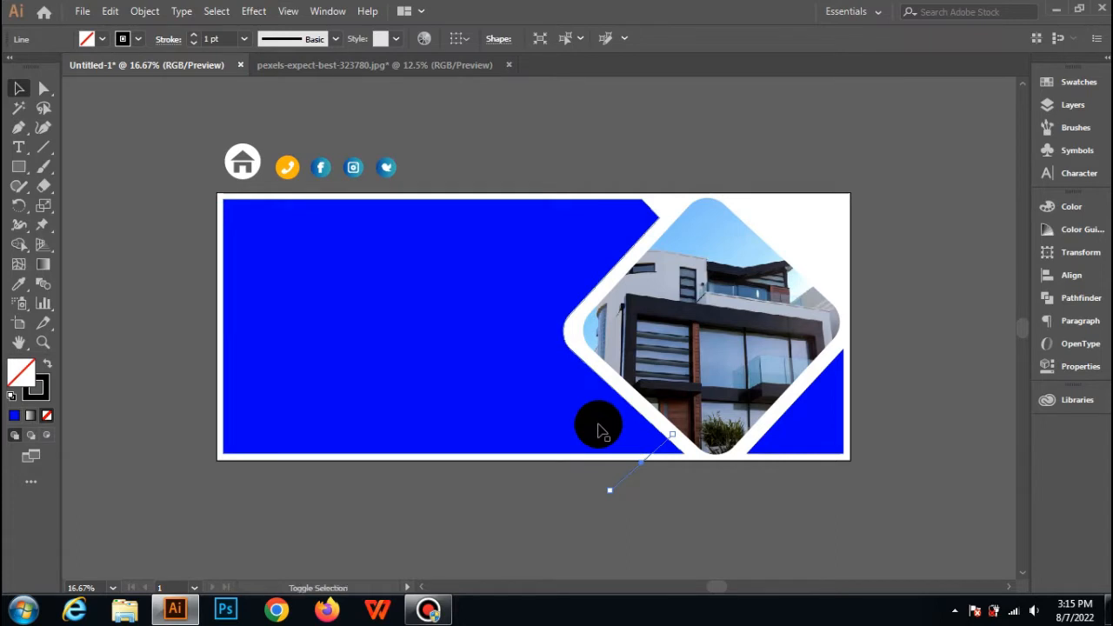
pyautogui.keyDown('shift'); pyautogui.click(598, 428); pyautogui.keyUp('shift')
pyautogui.click(19, 244)
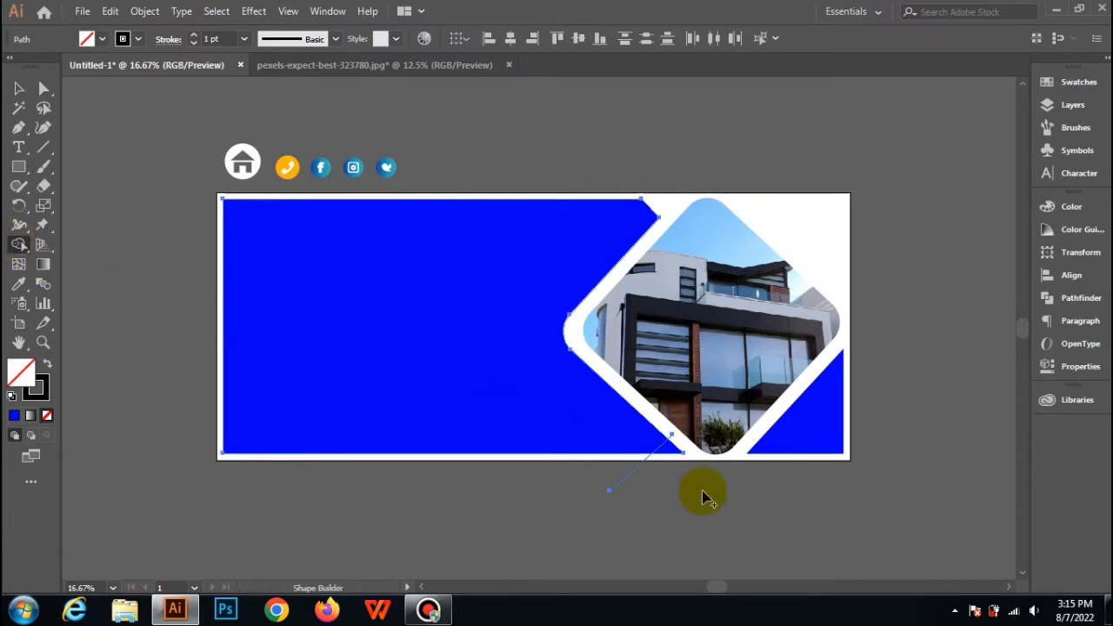
# Delete the cut-off lower tip of the blue shape and the leftover line outside it.
pyautogui.click(18, 87)
pyautogui.click(654, 524)
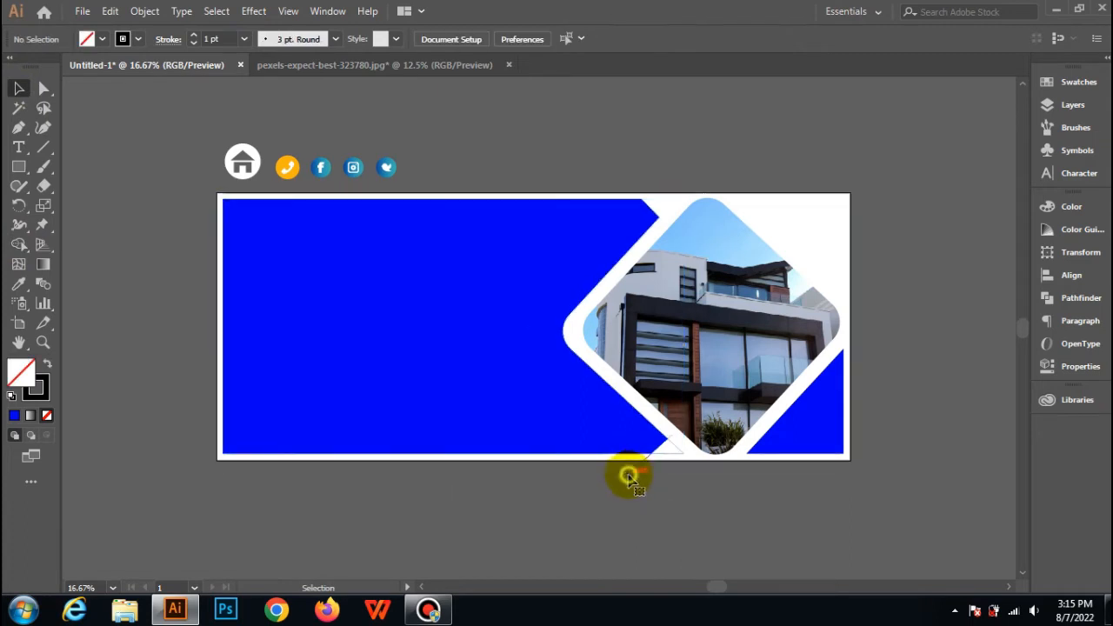
pyautogui.click(628, 477)
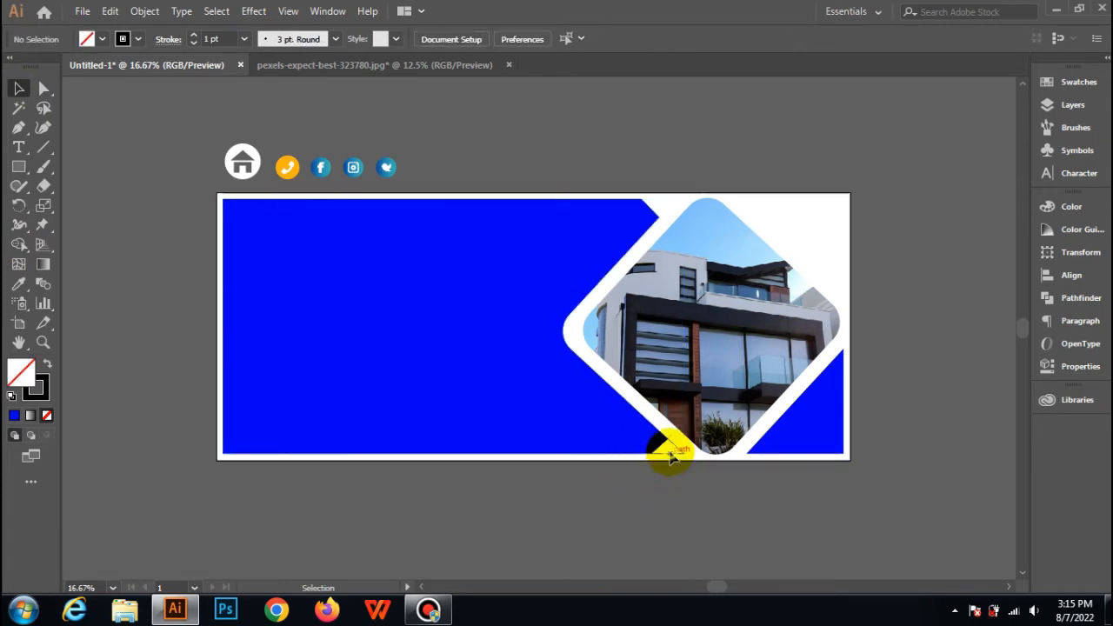
pyautogui.click(670, 453)
pyautogui.press('Delete')
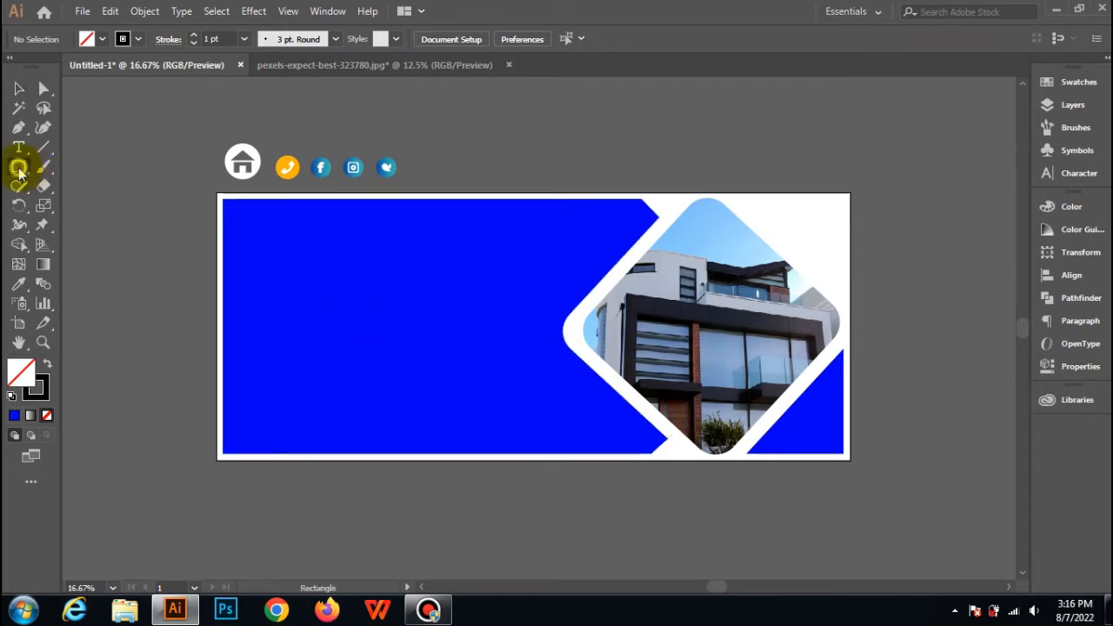
# Draw a large hexagon with the Polygon tool over the banner's left end and give it a black fill without stroke.
pyautogui.moveTo(19, 172); pyautogui.dragTo(70, 225)
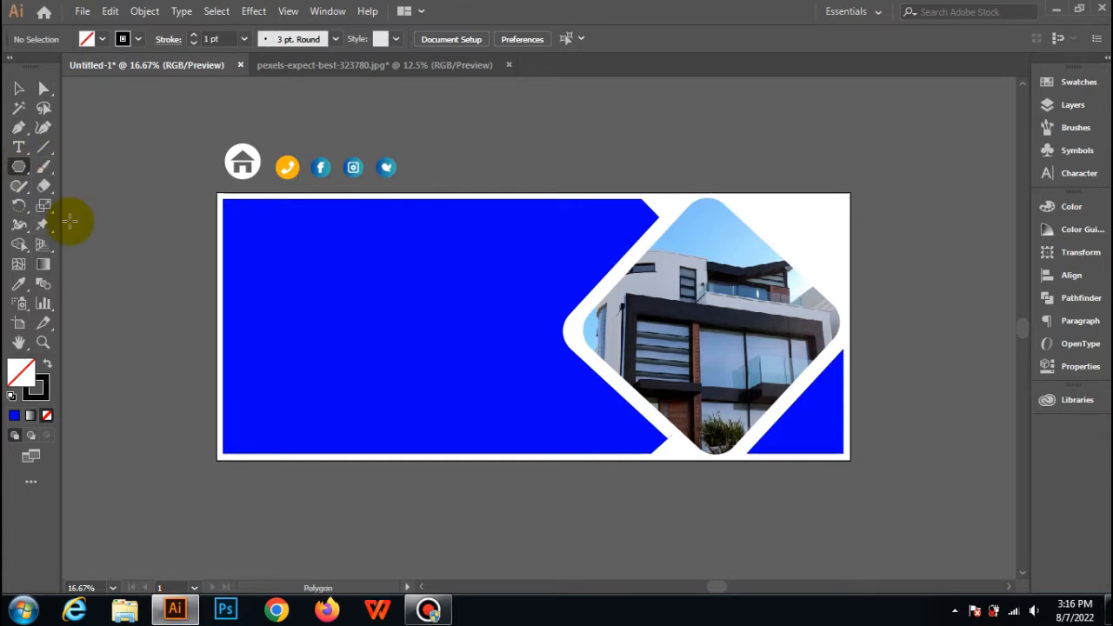
pyautogui.moveTo(189, 253); pyautogui.dragTo(331, 252)
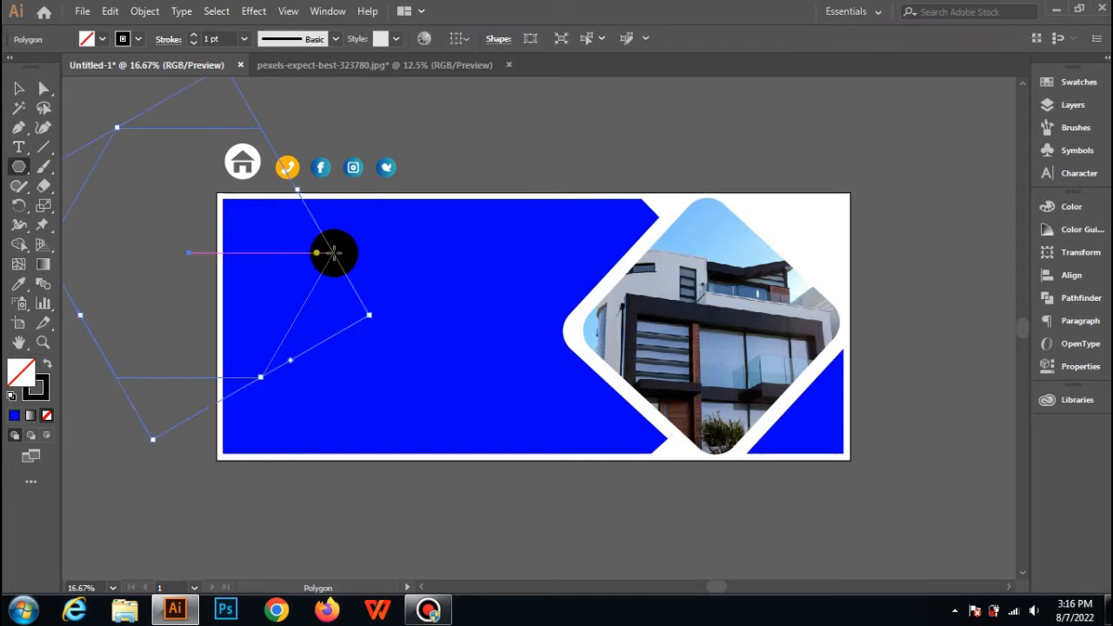
pyautogui.click(48, 364)
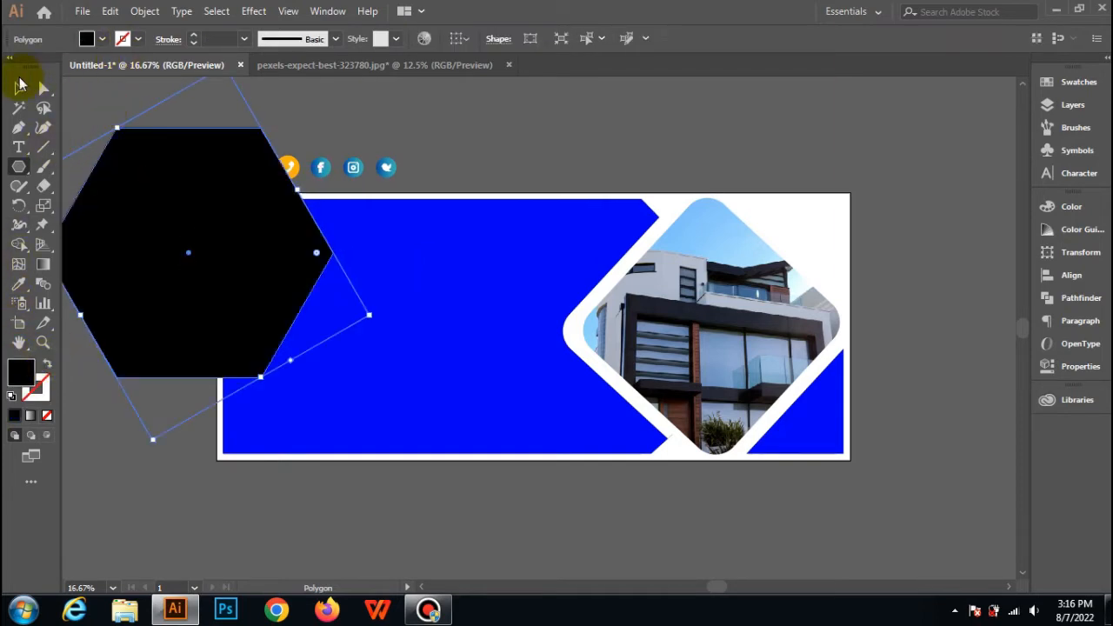
pyautogui.click(18, 85)
pyautogui.click(117, 112)
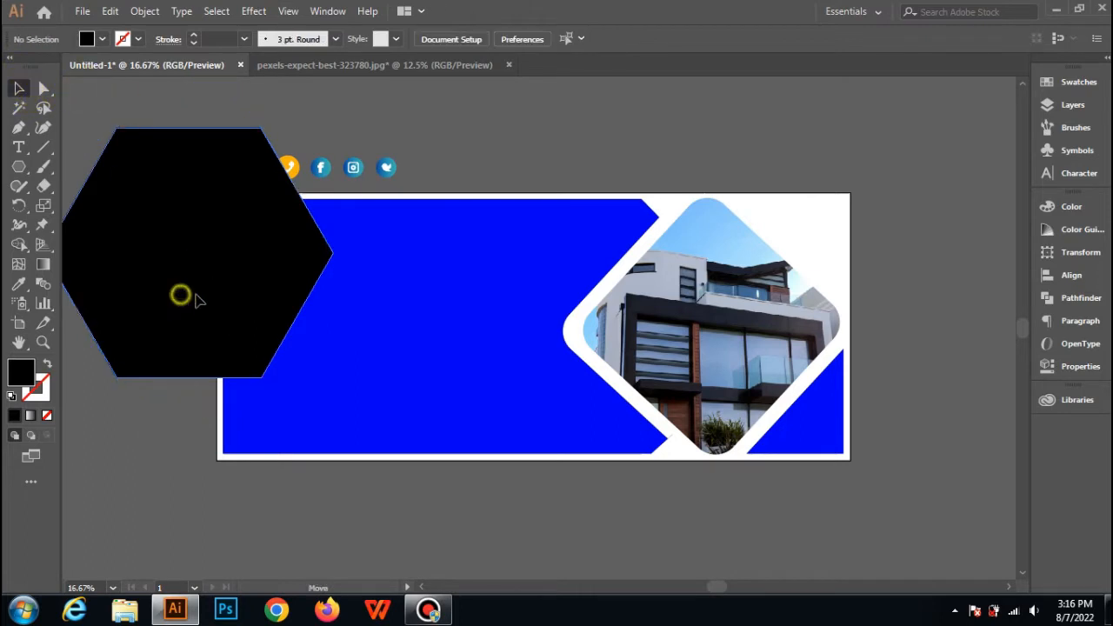
# Shift the black hexagon further over the banner's upper left corner and round its corners.
pyautogui.moveTo(195, 300); pyautogui.dragTo(254, 304)
pyautogui.moveTo(393, 266); pyautogui.dragTo(364, 263)
pyautogui.moveTo(280, 270); pyautogui.dragTo(275, 267)
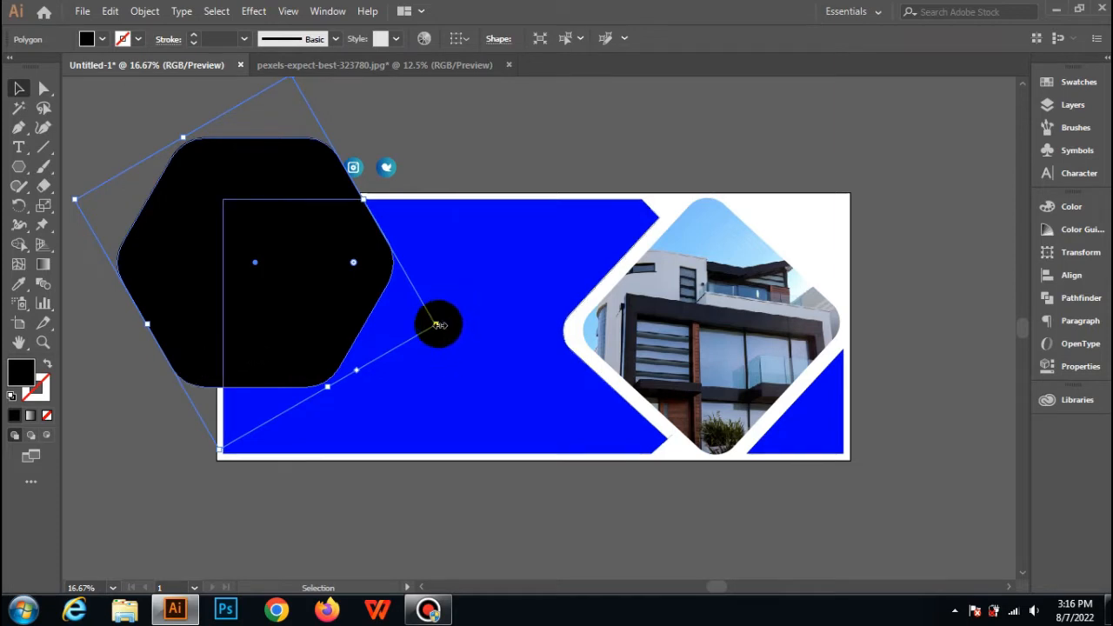
# Rotate the black hexagon so its flat sides are horizontal, reduce its height slightly and place it over the banner's upper left corner.
pyautogui.moveTo(444, 328); pyautogui.dragTo(440, 107)
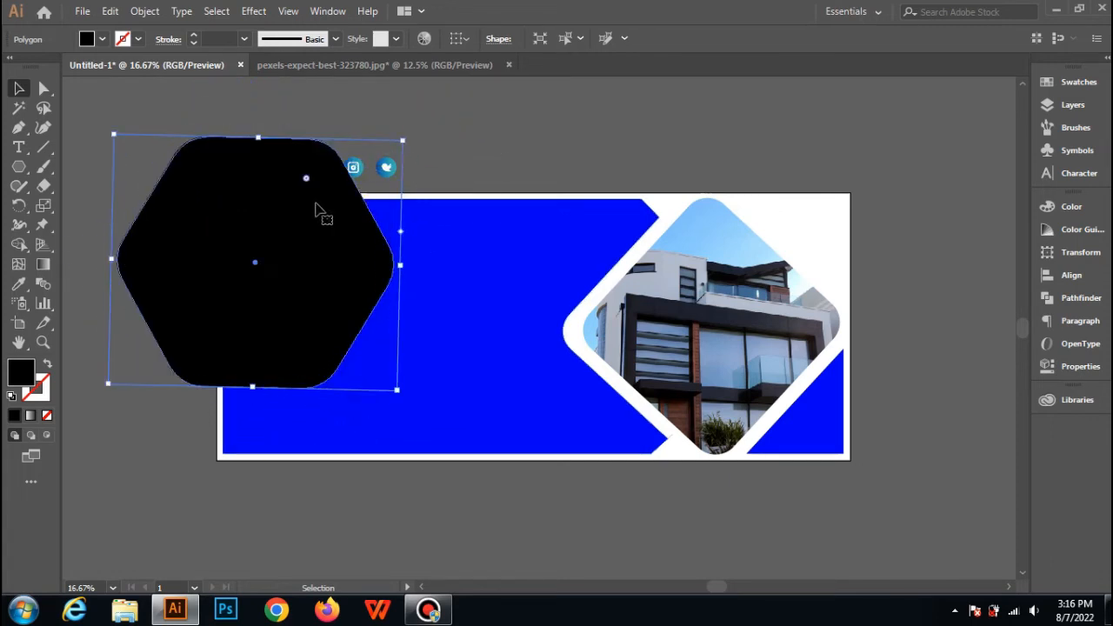
pyautogui.moveTo(318, 208); pyautogui.dragTo(317, 237)
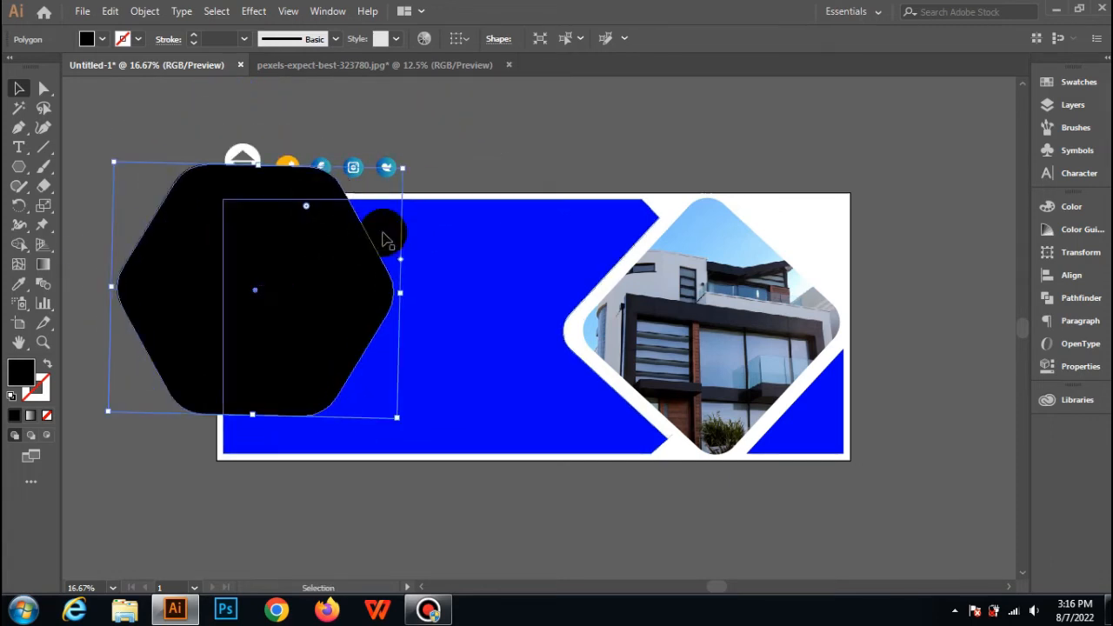
pyautogui.moveTo(258, 166); pyautogui.dragTo(260, 193)
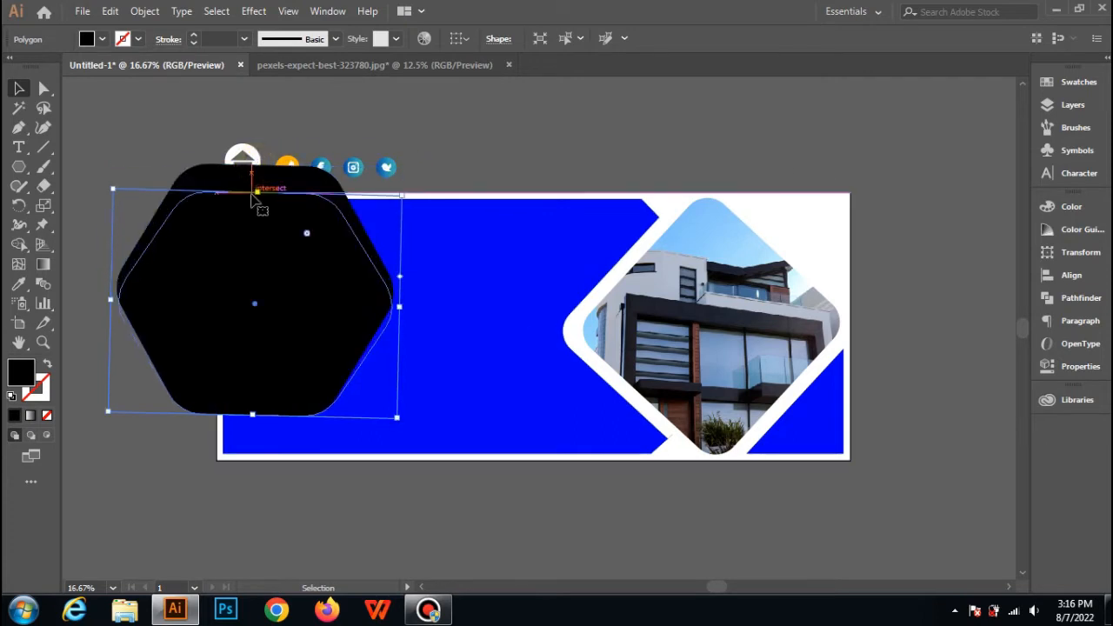
pyautogui.moveTo(282, 265); pyautogui.dragTo(262, 282)
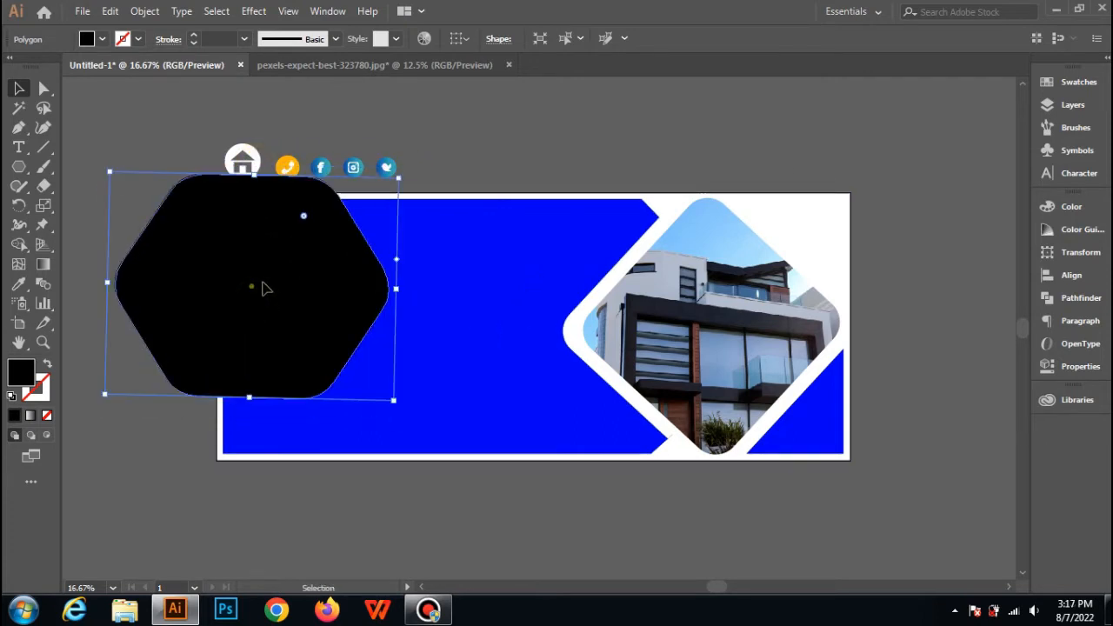
pyautogui.moveTo(130, 309); pyautogui.dragTo(142, 308)
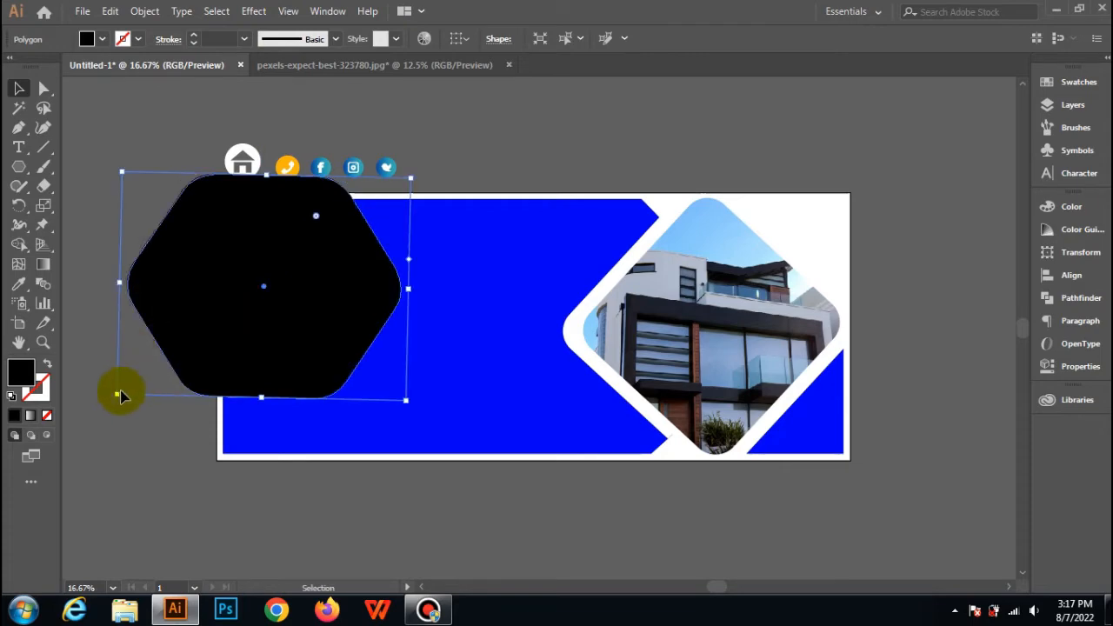
pyautogui.moveTo(111, 398); pyautogui.dragTo(118, 397)
pyautogui.moveTo(271, 348); pyautogui.dragTo(281, 373)
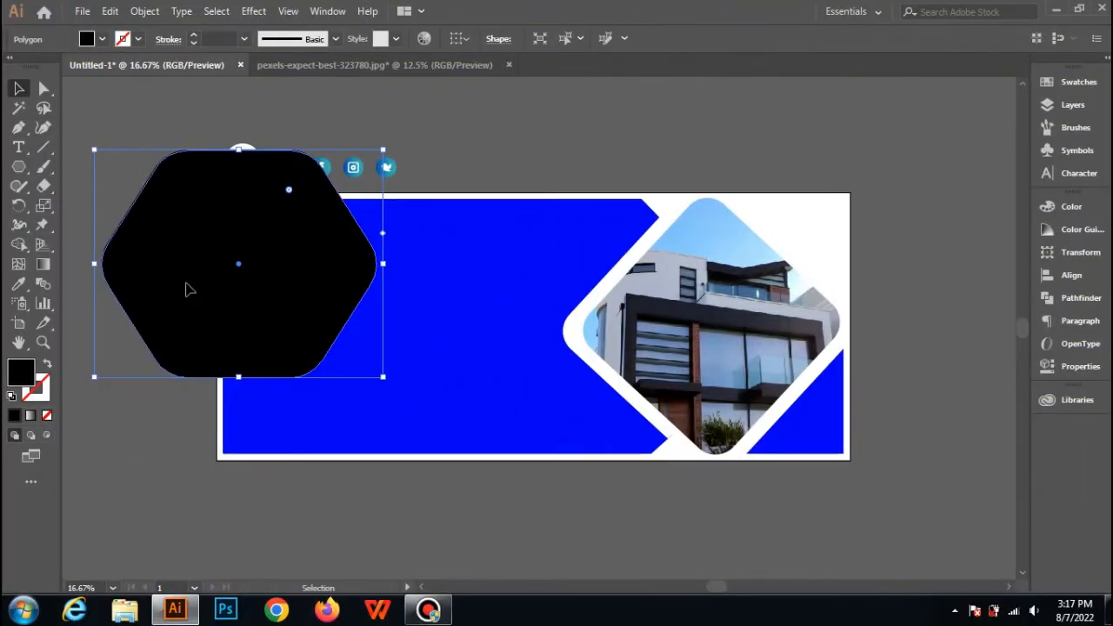
# Split off the black hexagon's part outside the large blue shape with Shape Builder, using no fill.
pyautogui.keyDown('shift'); pyautogui.click(354, 403); pyautogui.keyUp('shift')
pyautogui.click(20, 265)
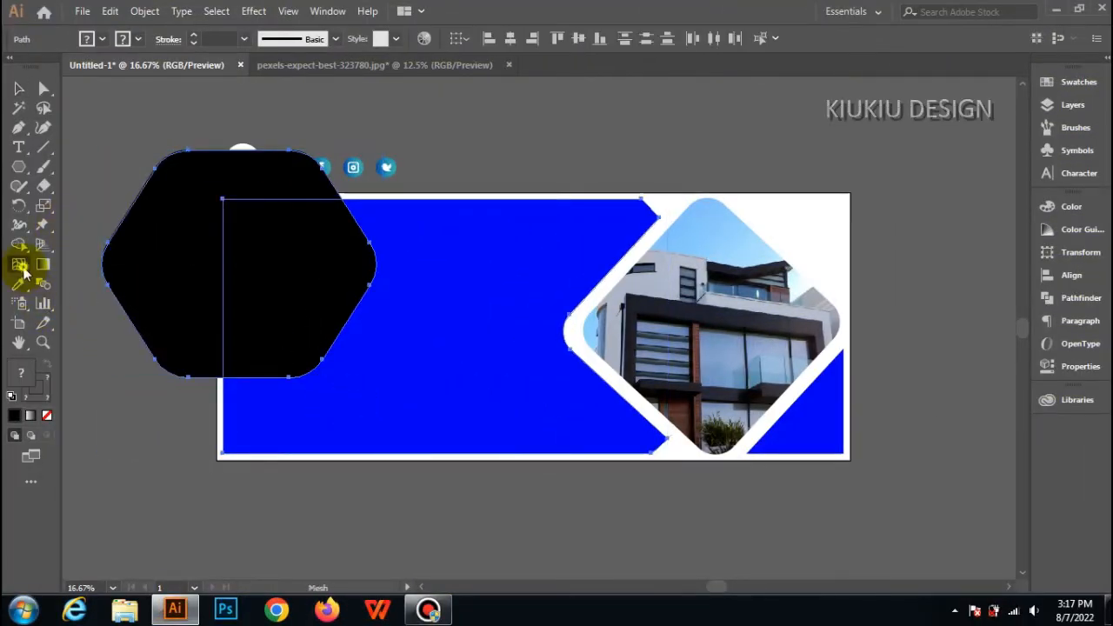
pyautogui.click(19, 244)
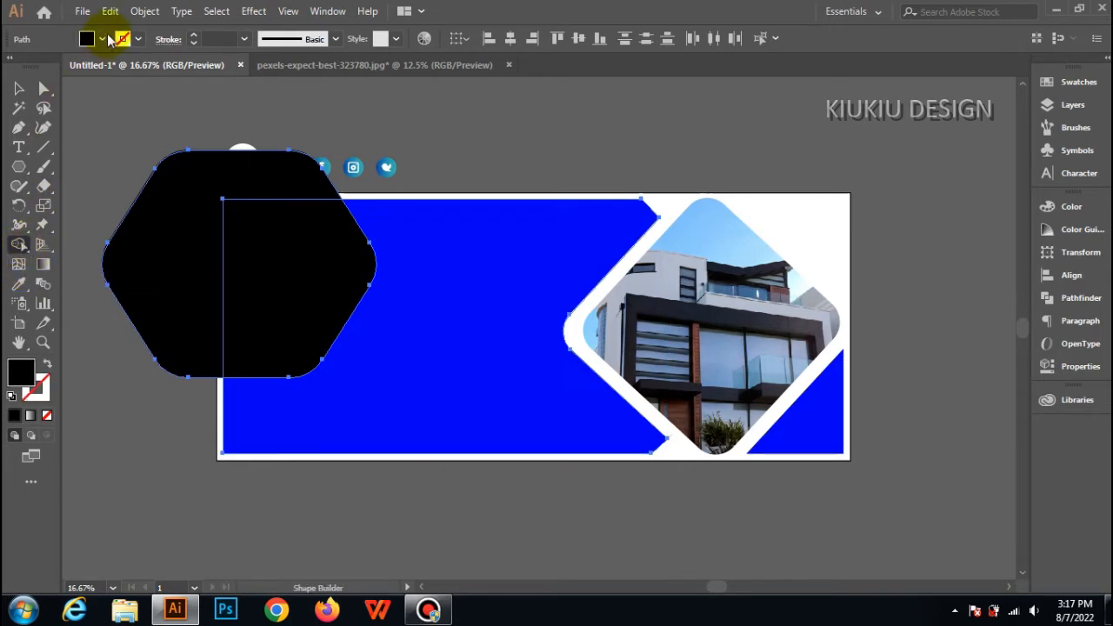
pyautogui.click(102, 40)
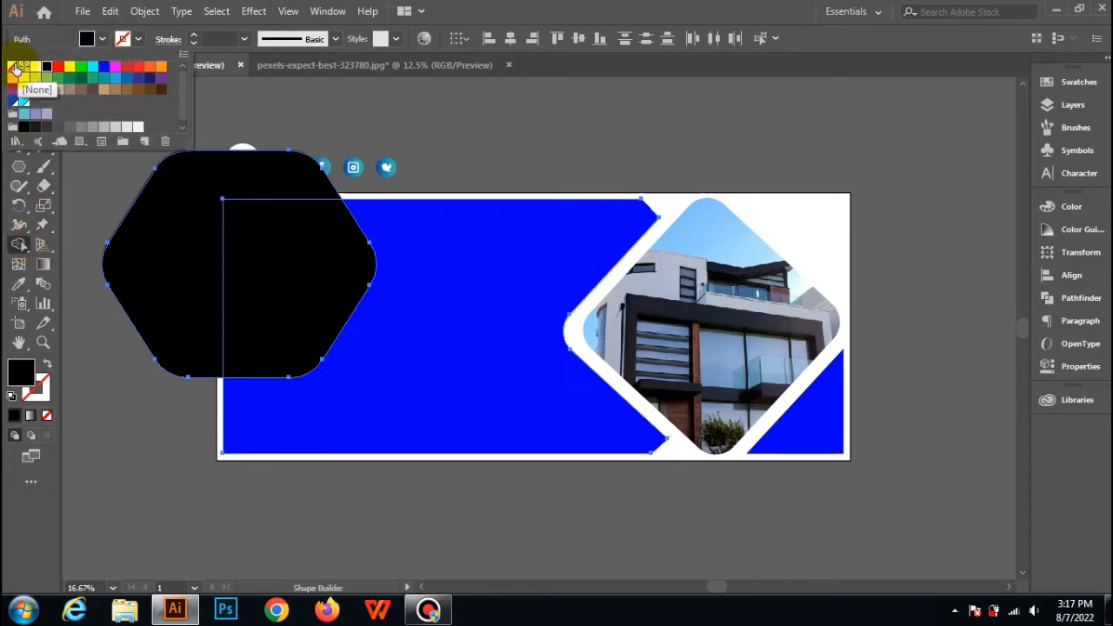
pyautogui.click(12, 67)
pyautogui.click(179, 280)
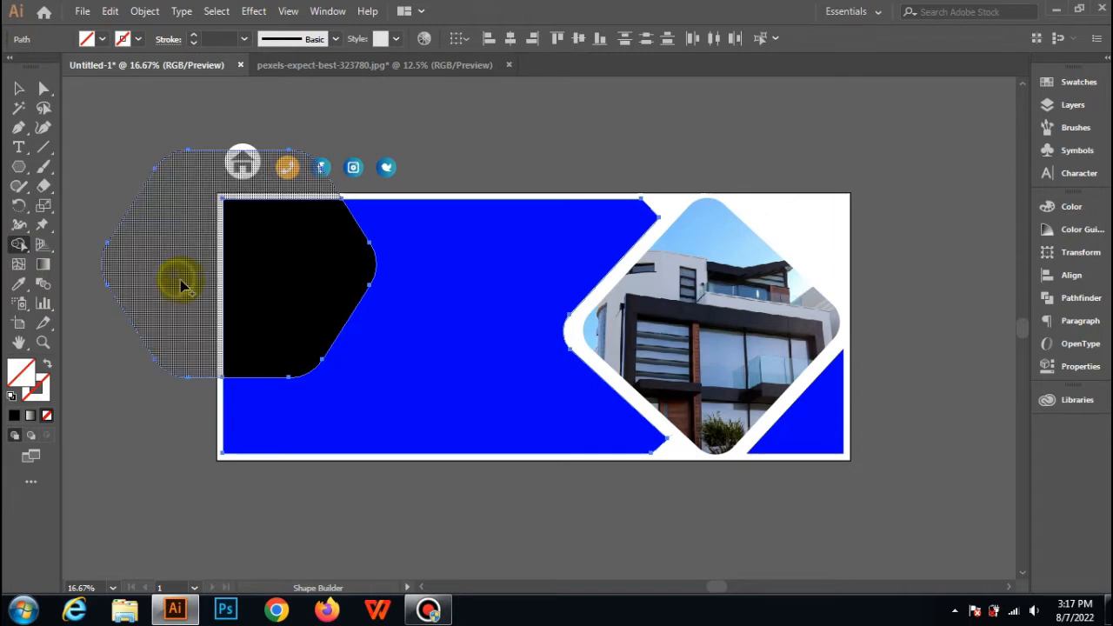
# Delete the unfilled hexagon piece left over outside the banner.
pyautogui.click(19, 88)
pyautogui.click(125, 107)
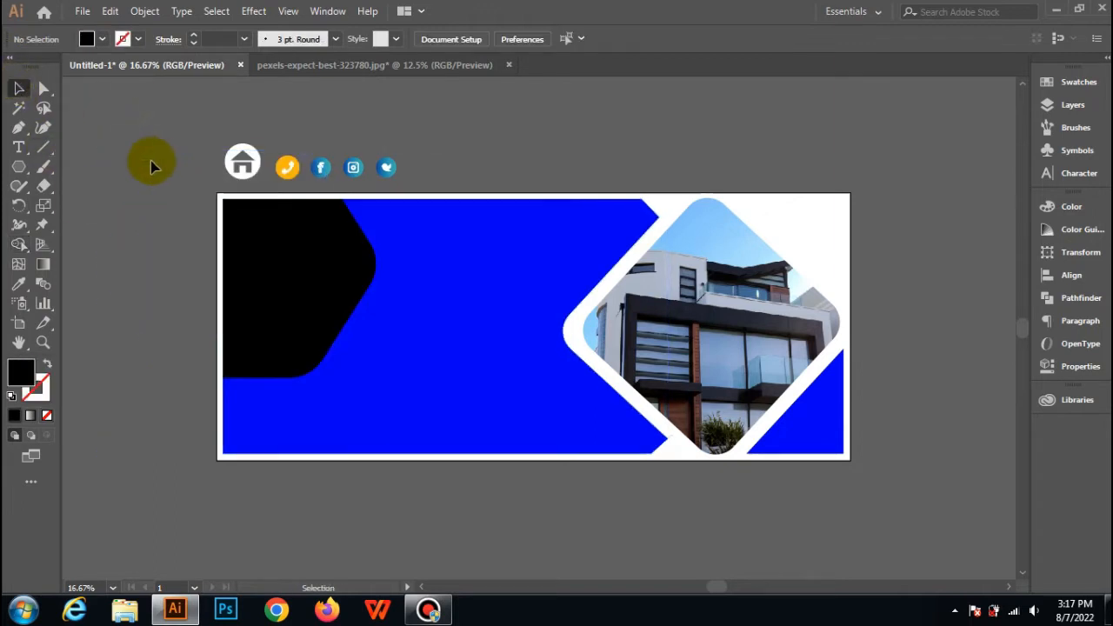
pyautogui.click(155, 177)
pyautogui.press('Delete')
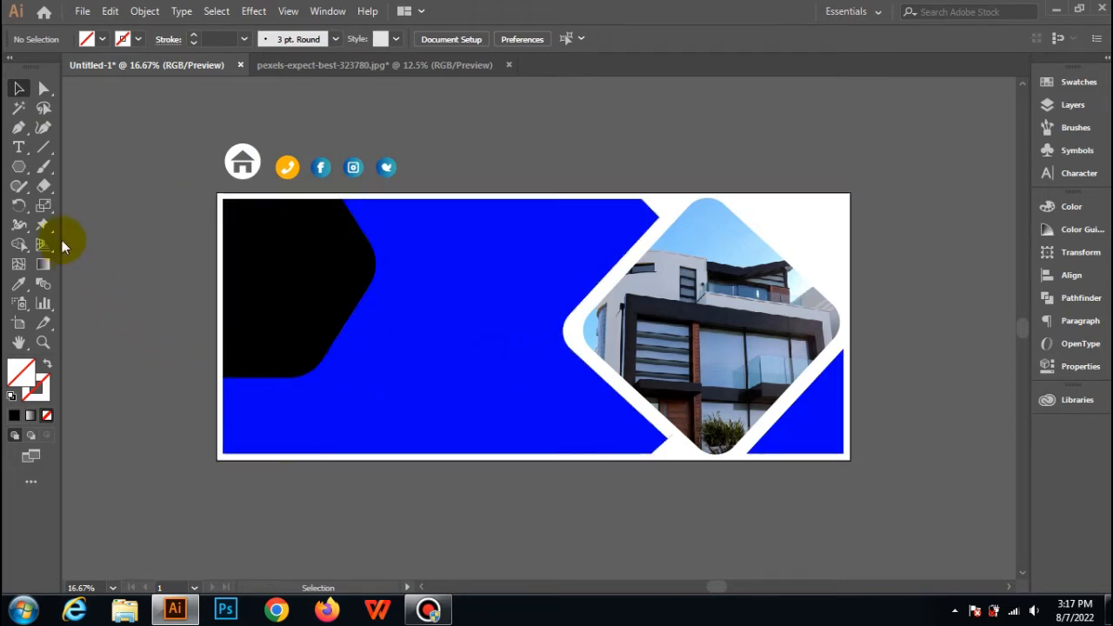
# Draw a rectangle of about 3317 × 298 px across the lower part of the blue shape and fill it yellow.
pyautogui.moveTo(17, 178); pyautogui.dragTo(91, 166)
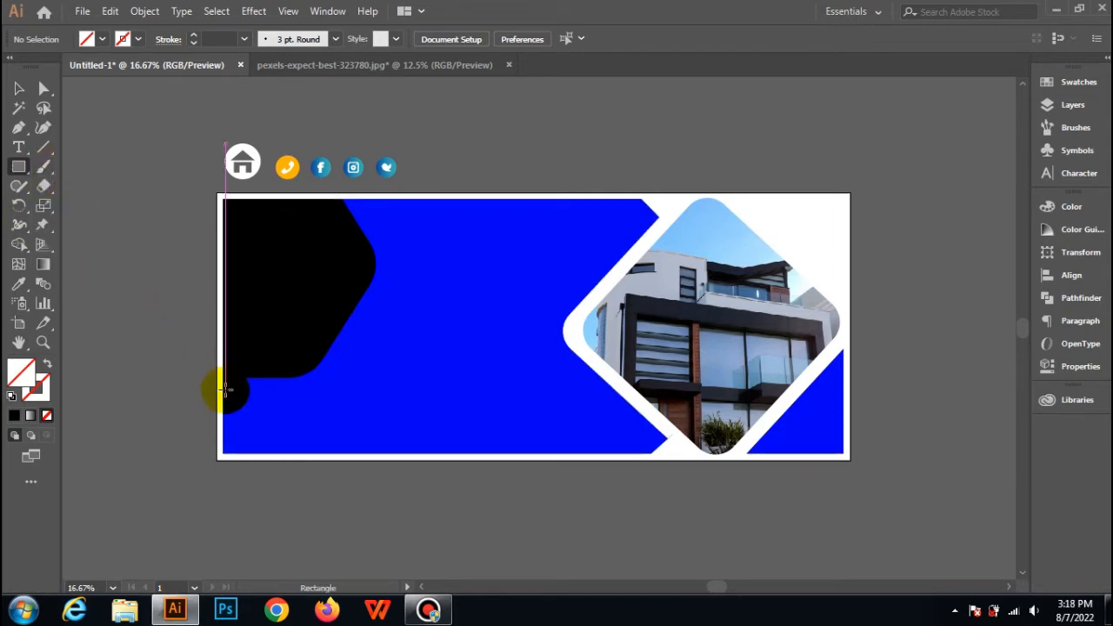
pyautogui.moveTo(223, 388); pyautogui.dragTo(667, 428)
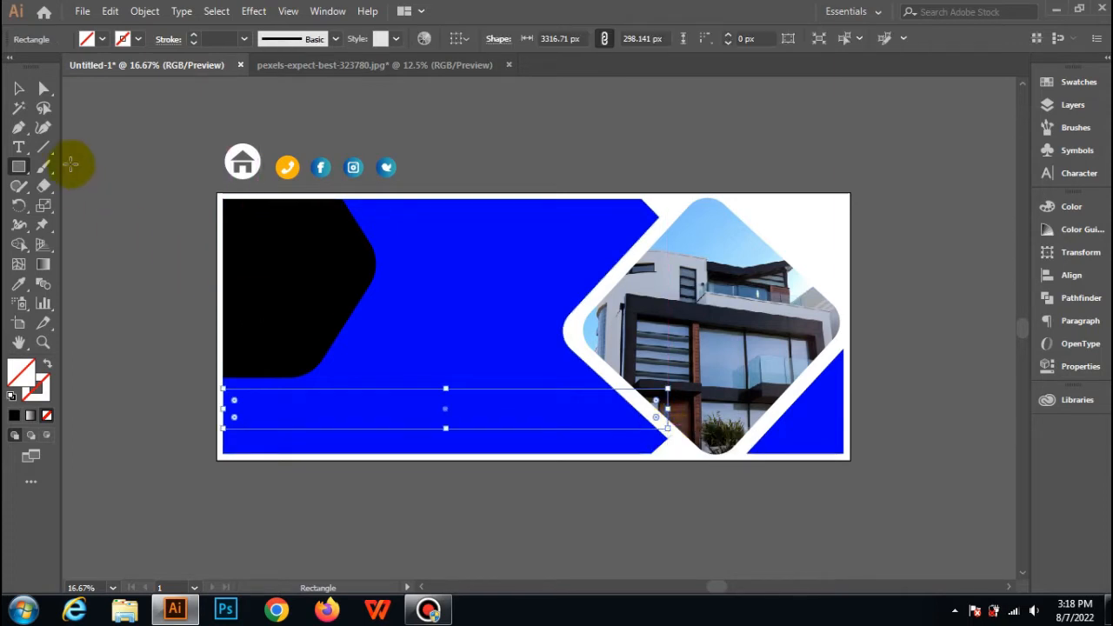
pyautogui.click(103, 40)
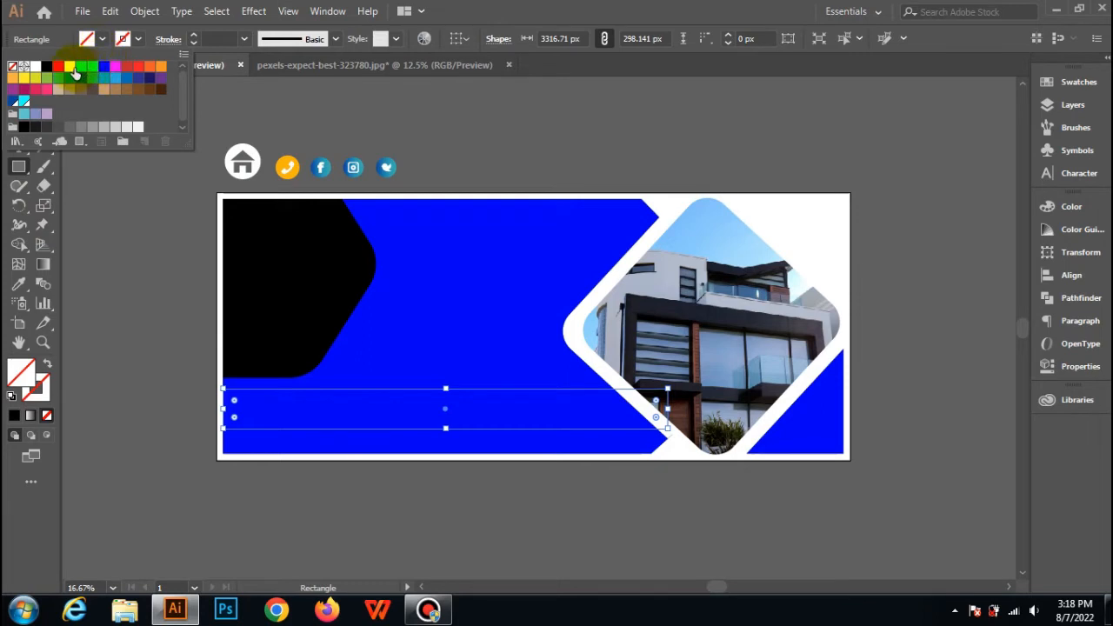
pyautogui.click(70, 68)
pyautogui.click(82, 203)
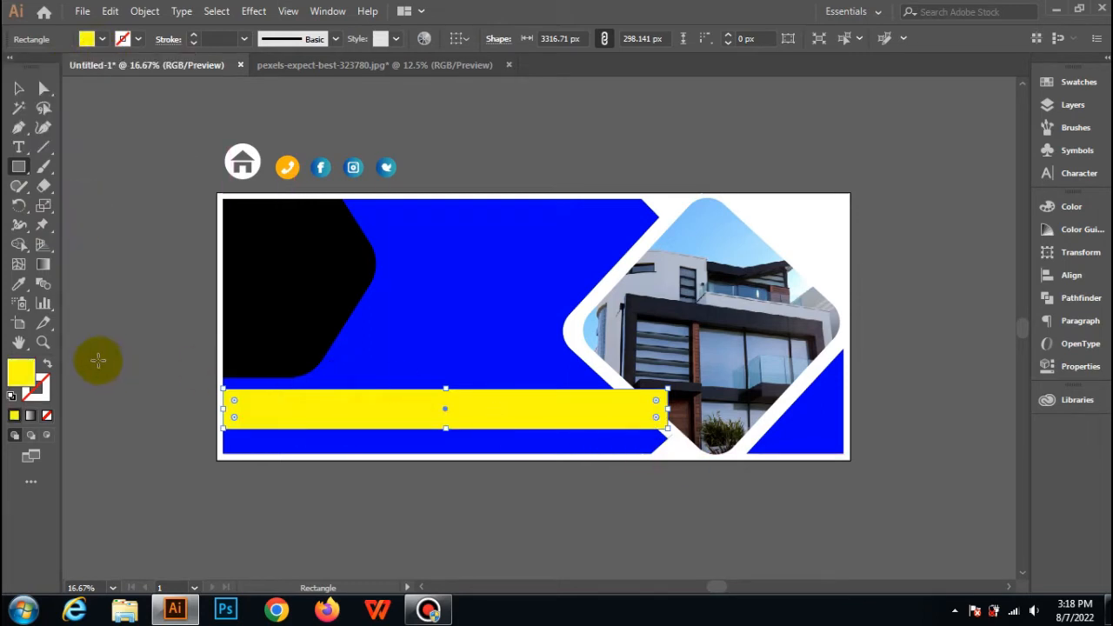
# Split off the yellow bar's end that overlaps the house photo with Shape Builder, using no fill.
pyautogui.click(18, 89)
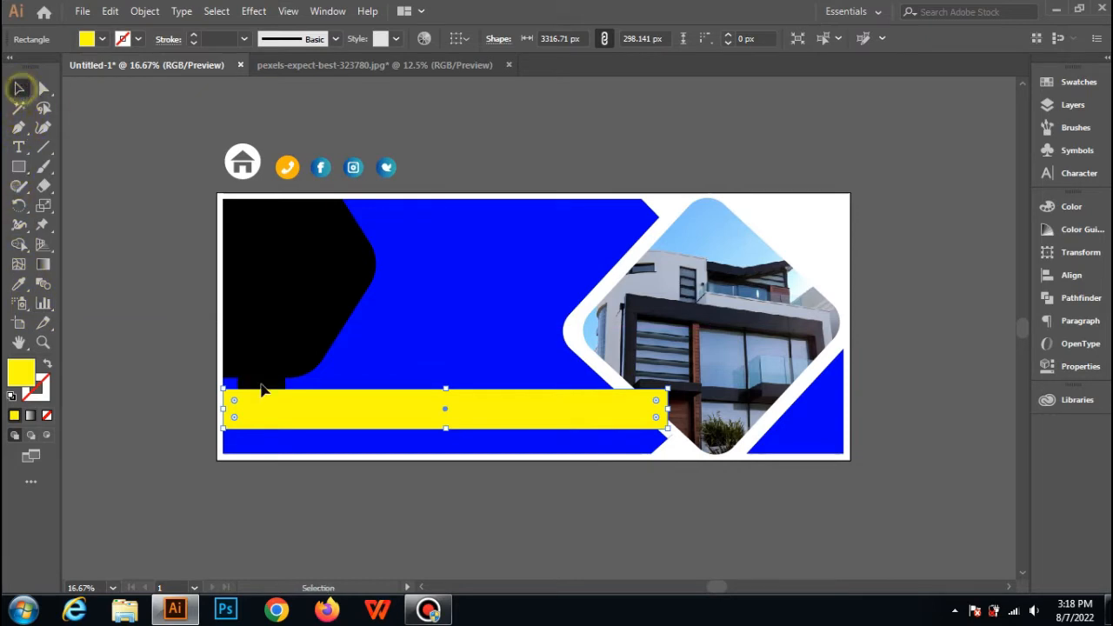
pyautogui.keyDown('shift'); pyautogui.click(434, 321); pyautogui.keyUp('shift')
pyautogui.click(18, 244)
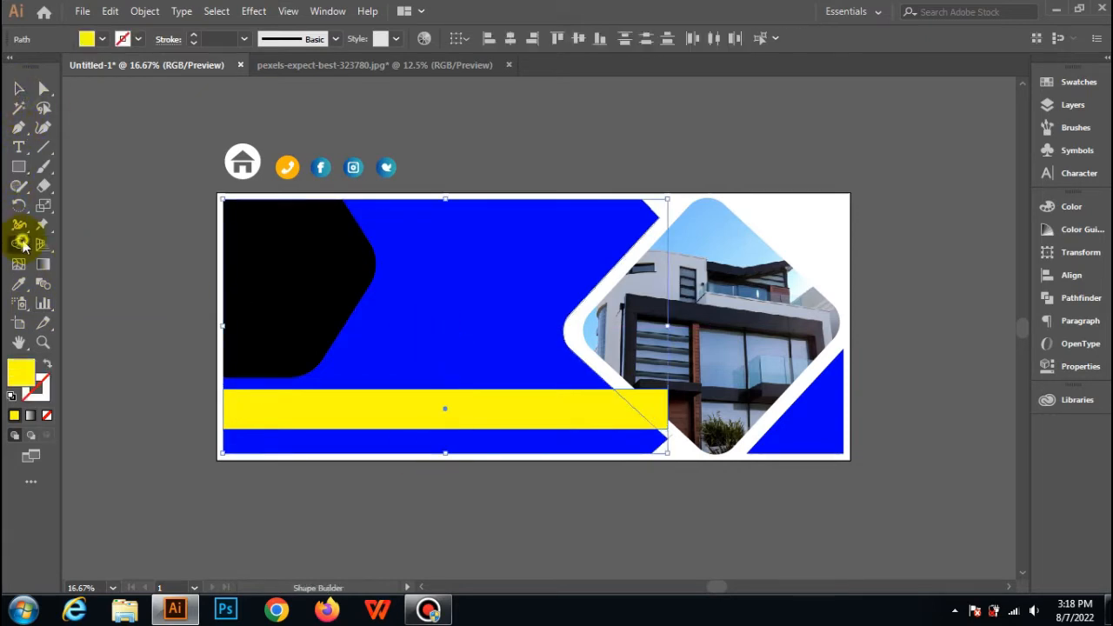
pyautogui.click(103, 39)
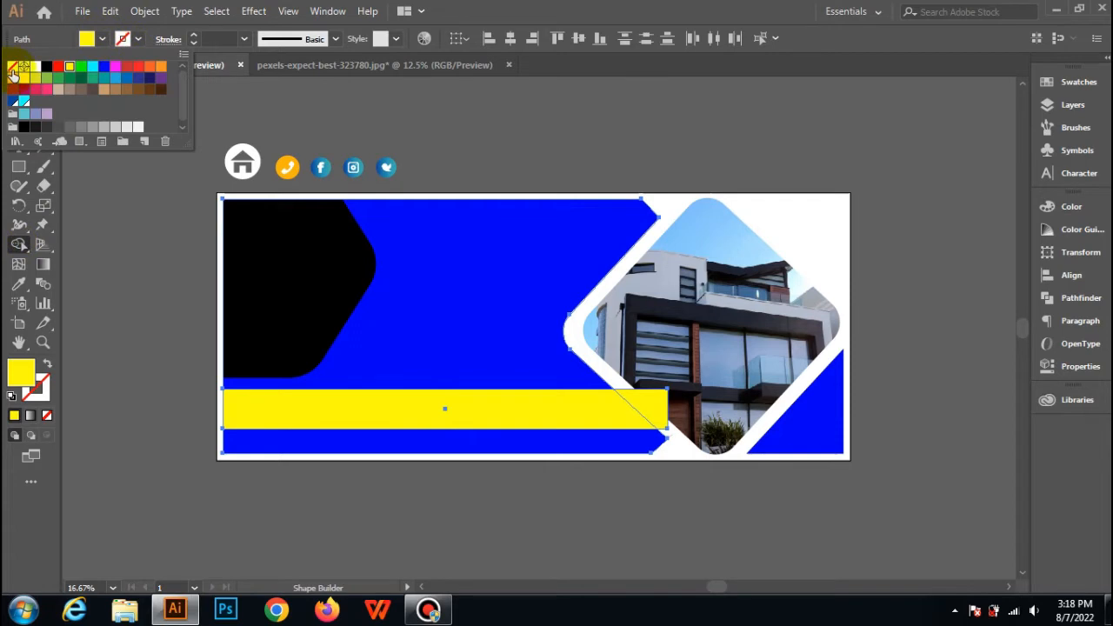
pyautogui.click(12, 70)
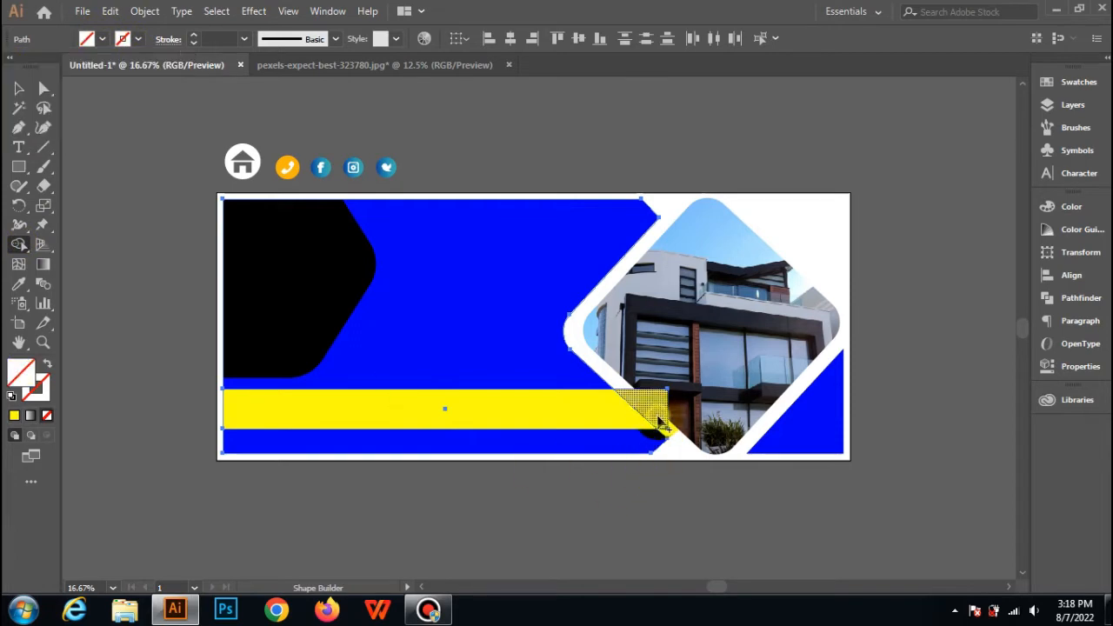
pyautogui.click(658, 424)
# Delete the unfilled triangular piece cut from the yellow bar's right end.
pyautogui.click(18, 88)
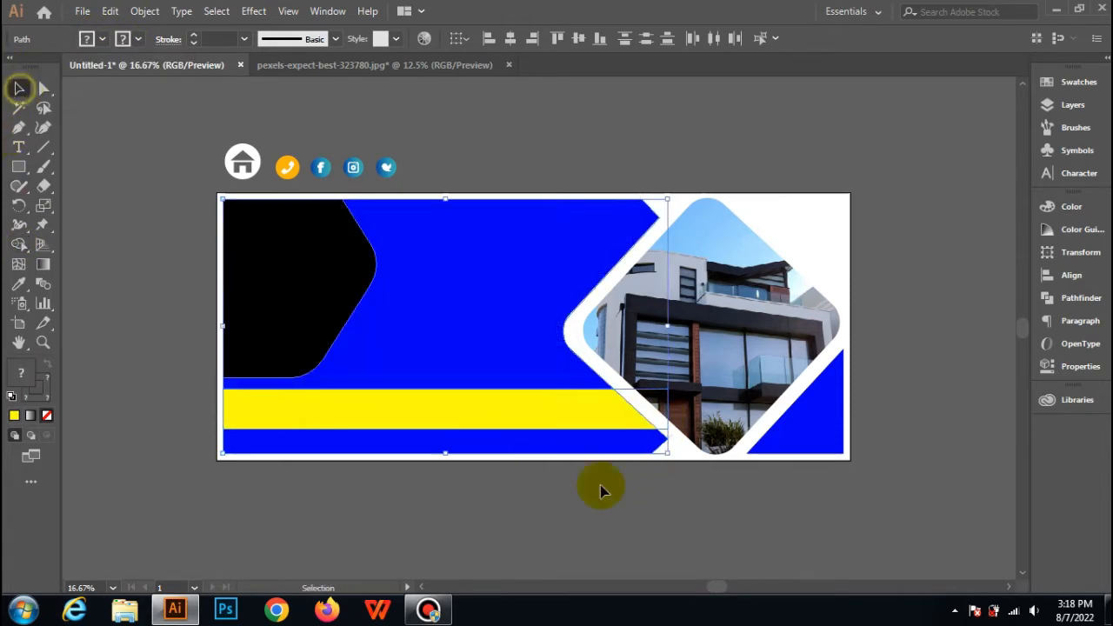
pyautogui.click(675, 518)
pyautogui.click(669, 432)
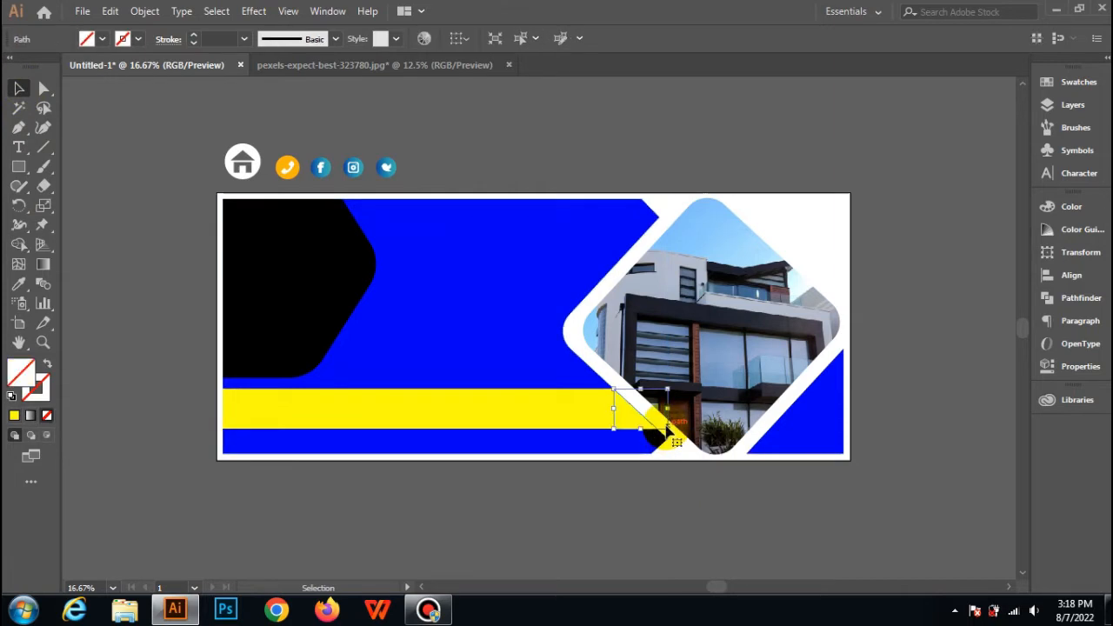
pyautogui.press('Delete')
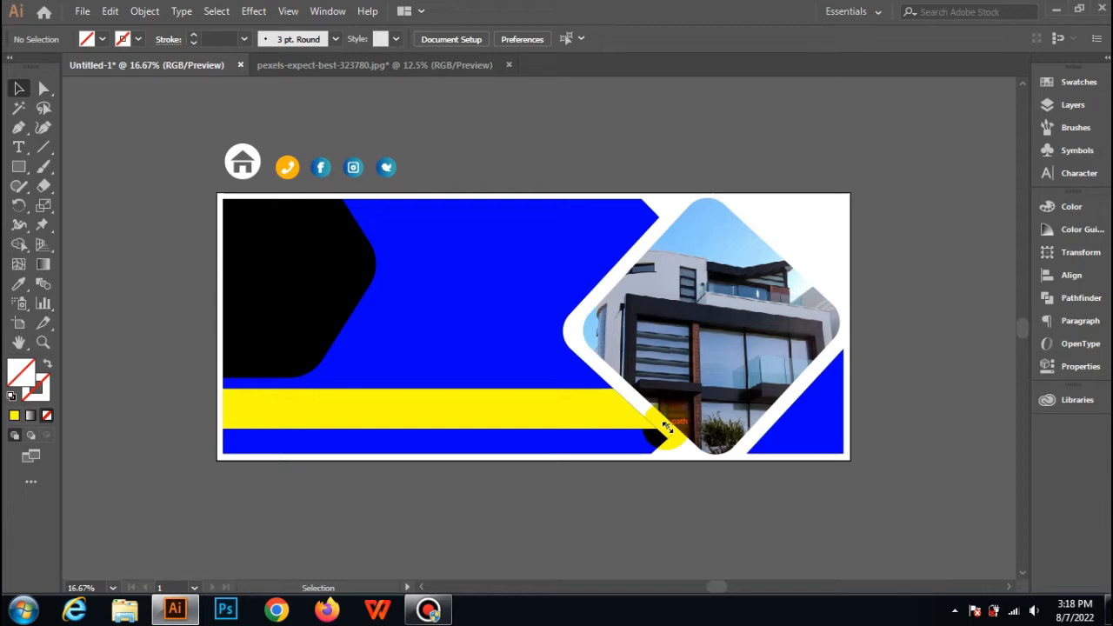
# Change the fill of the blue triangle in the banner's lower right corner to light grey.
pyautogui.click(839, 446)
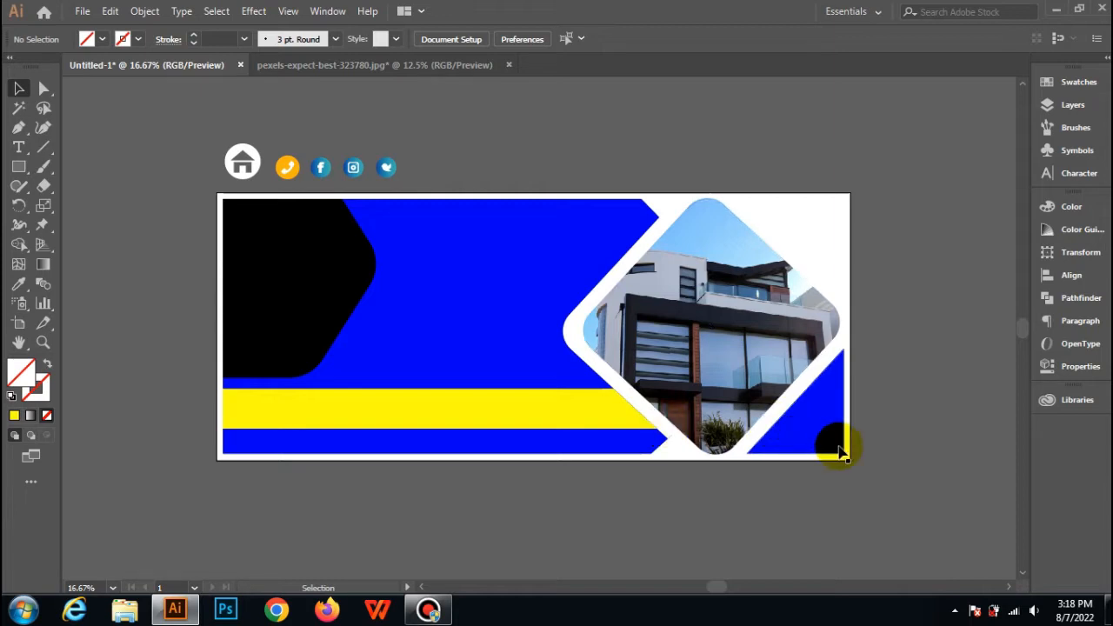
pyautogui.click(102, 40)
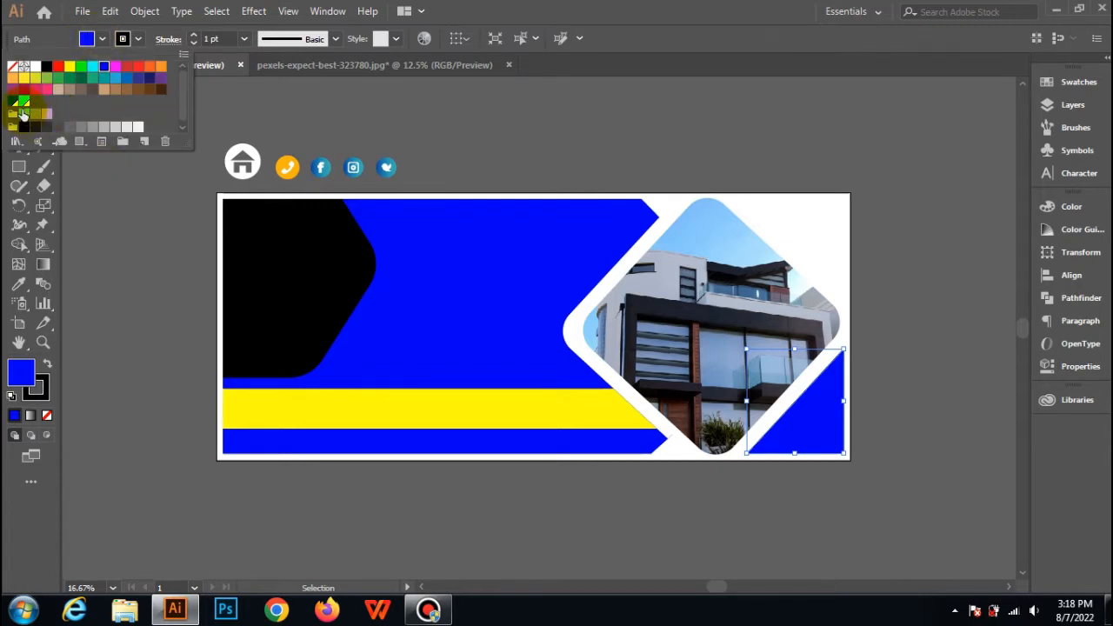
pyautogui.click(59, 91)
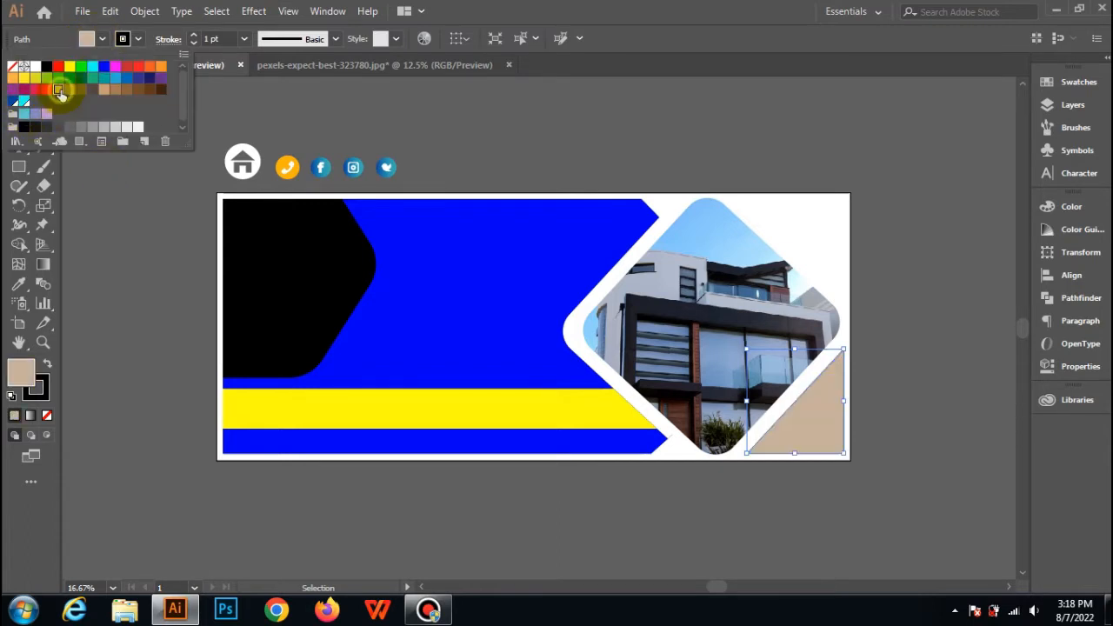
pyautogui.click(71, 91)
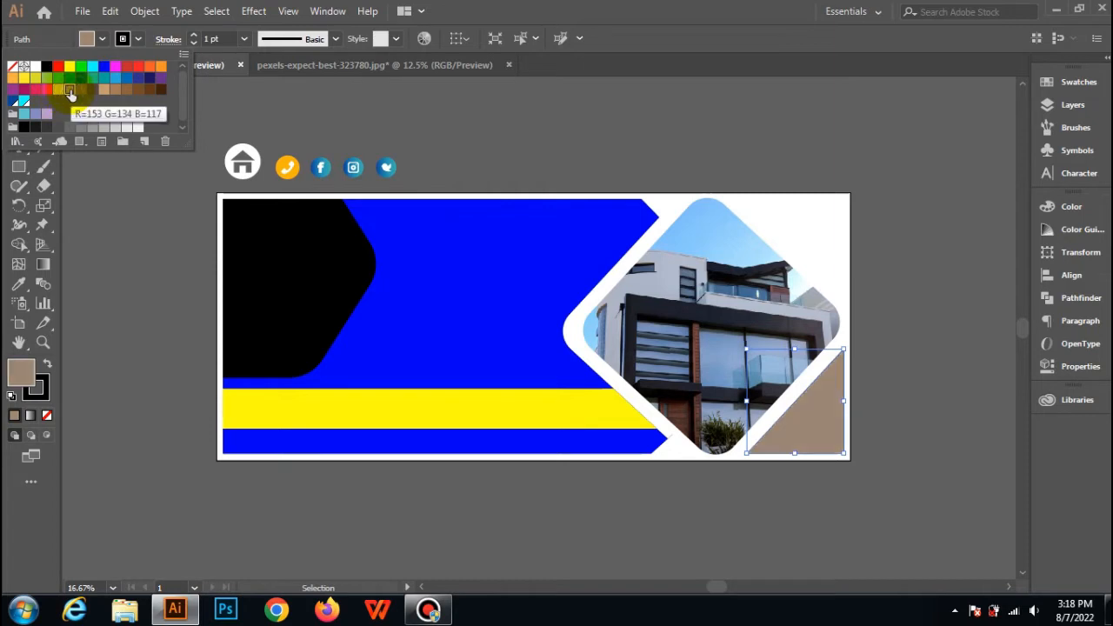
pyautogui.click(87, 127)
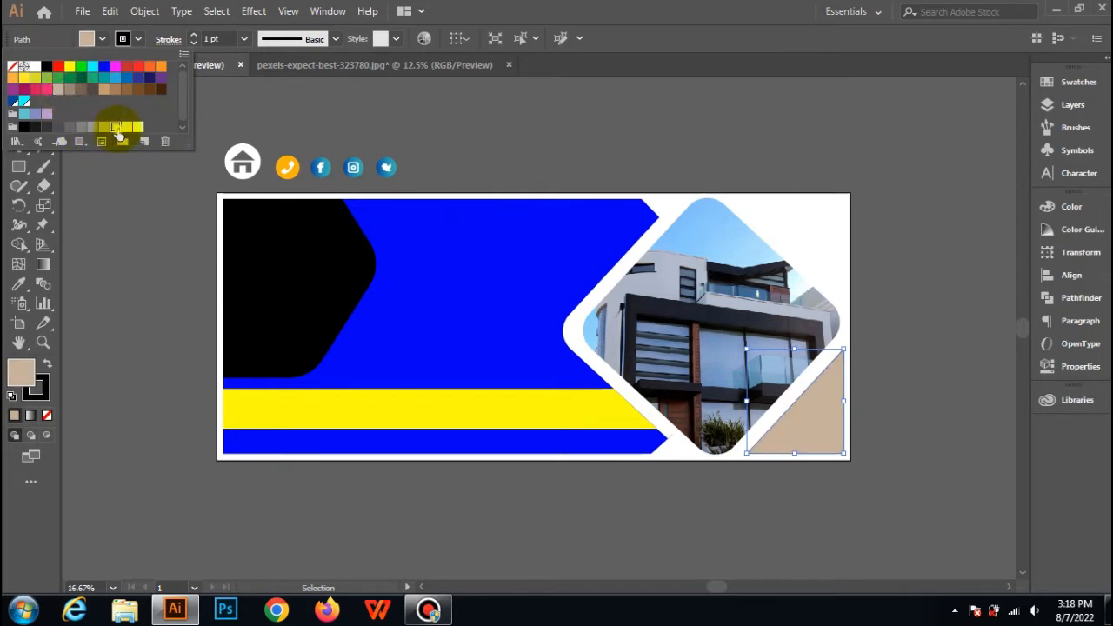
pyautogui.click(115, 128)
pyautogui.click(456, 157)
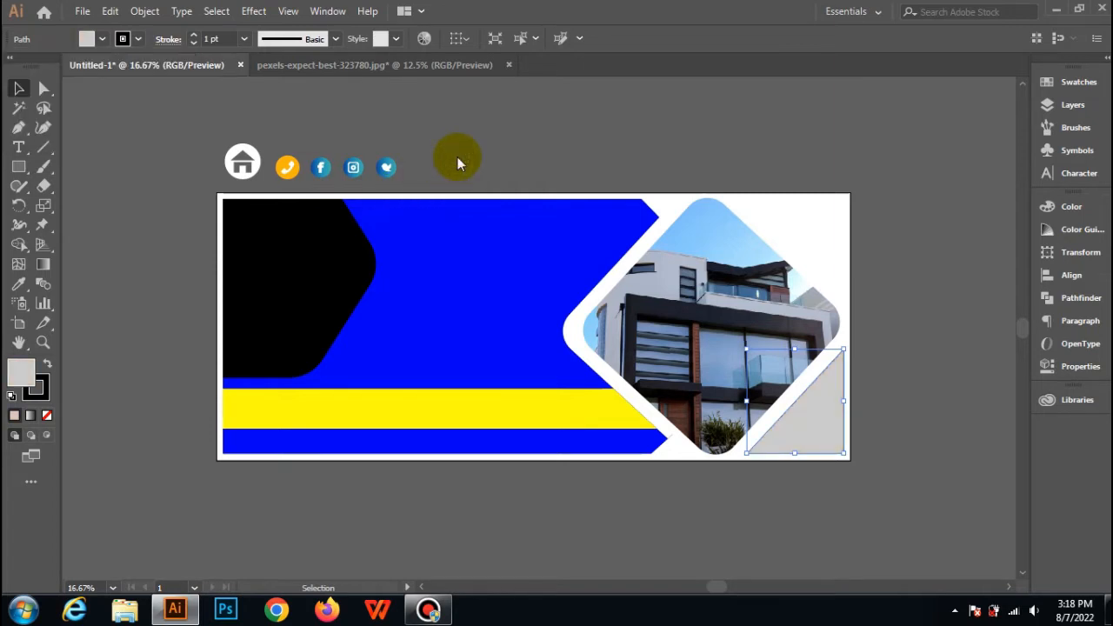
pyautogui.click(880, 243)
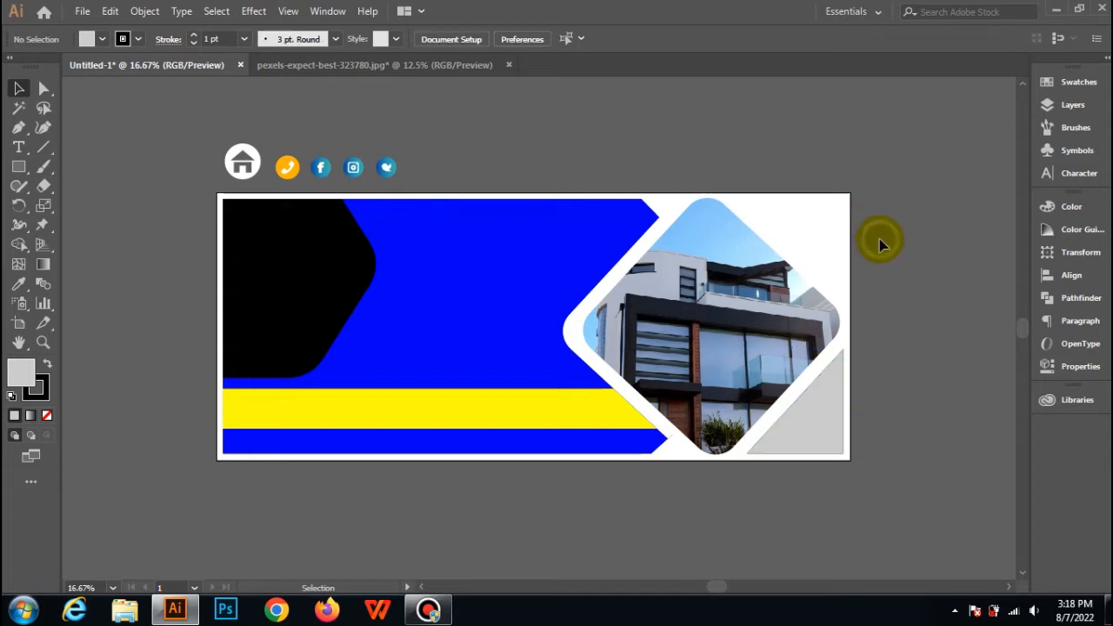
# Try navy and purple swatches as the fill of the large blue banner shape.
pyautogui.click(504, 265)
pyautogui.click(121, 39)
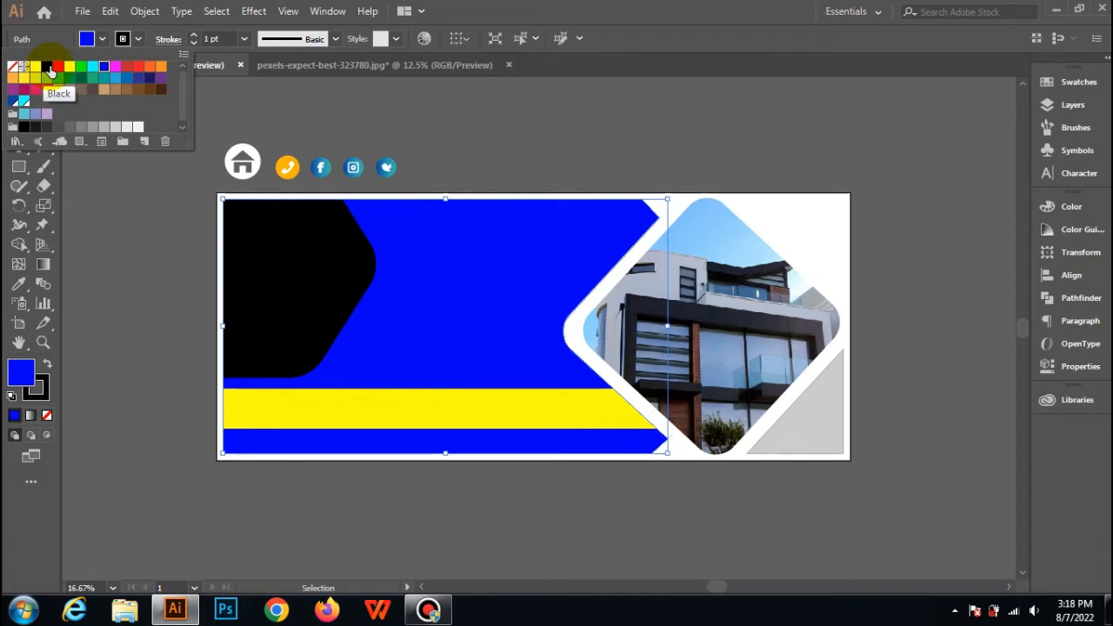
pyautogui.click(149, 79)
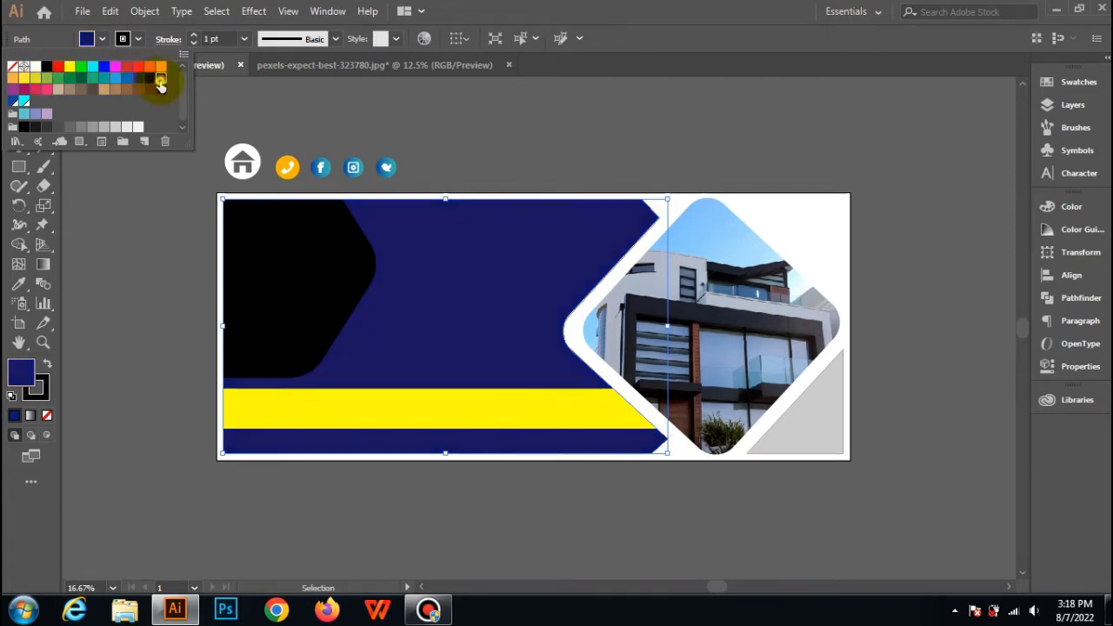
pyautogui.click(160, 80)
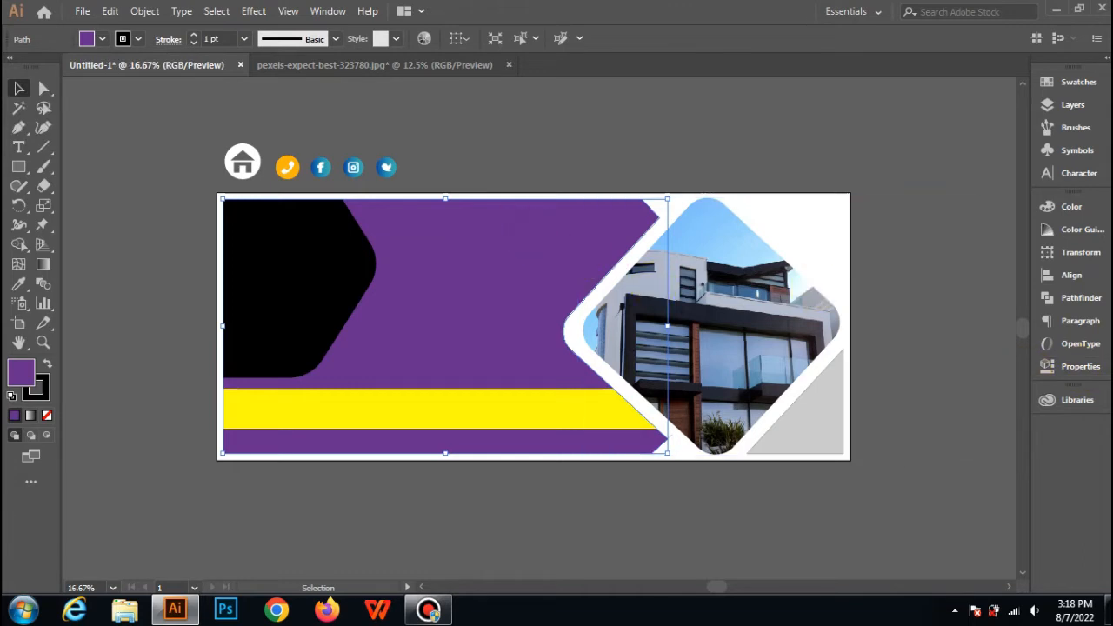
# Adjust the red and blue values of the large banner shape's fill to reach dark navy 1A2D49.
pyautogui.click(1081, 368)
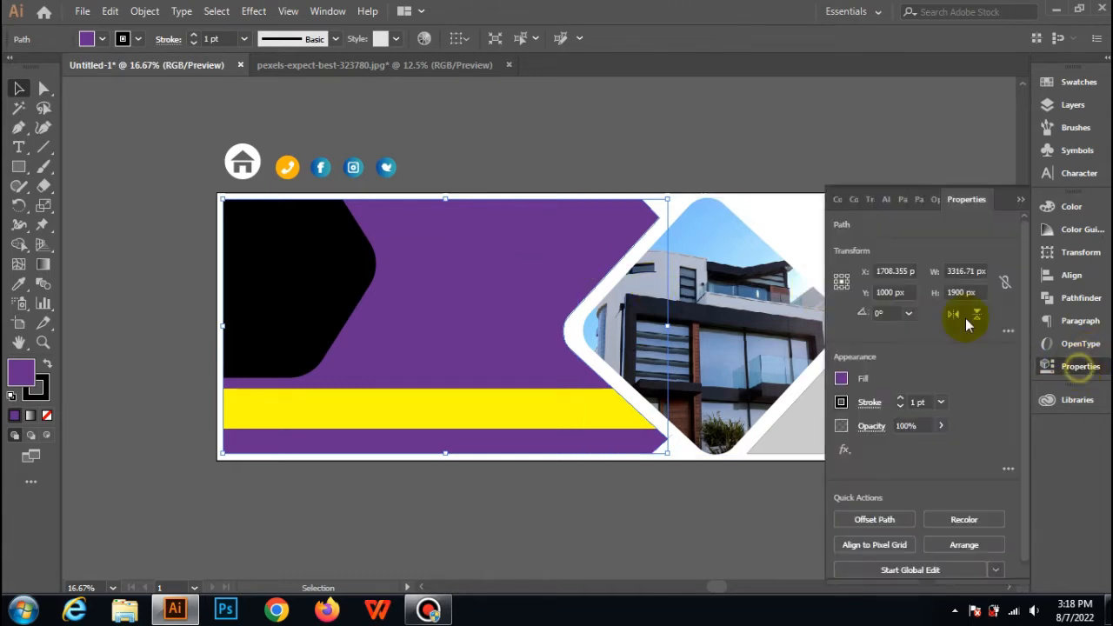
pyautogui.click(851, 199)
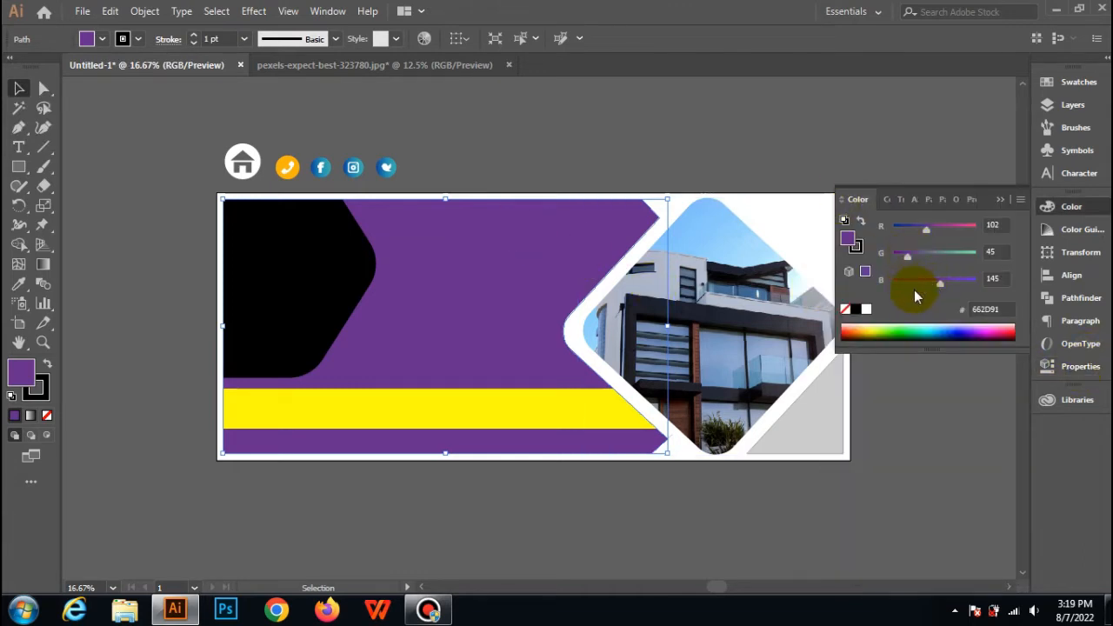
pyautogui.moveTo(924, 233); pyautogui.dragTo(904, 228)
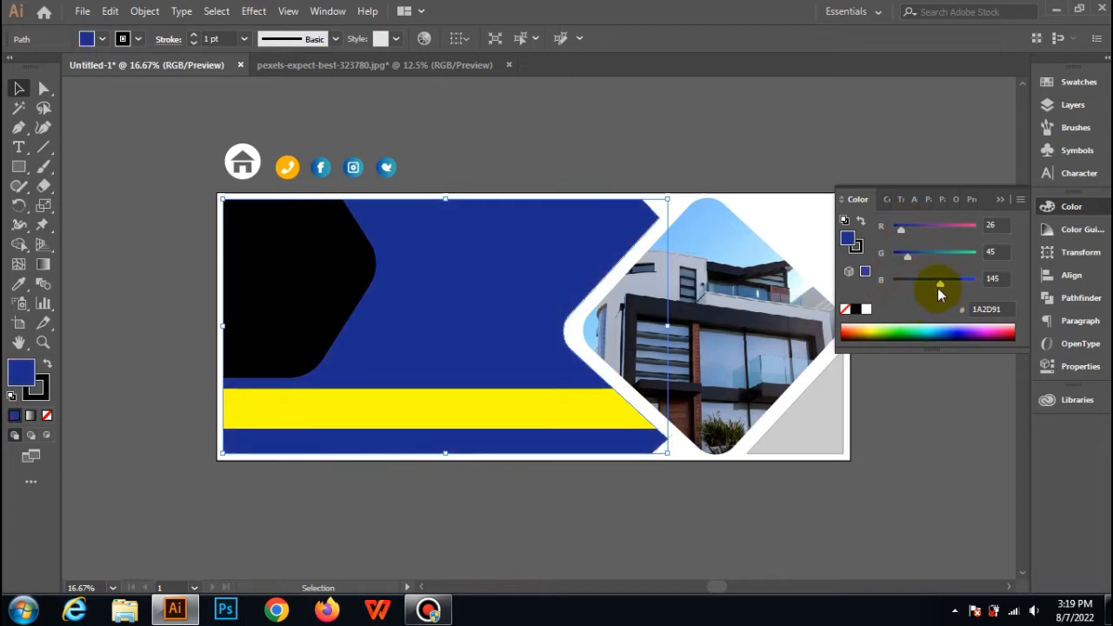
pyautogui.moveTo(917, 283); pyautogui.dragTo(916, 283)
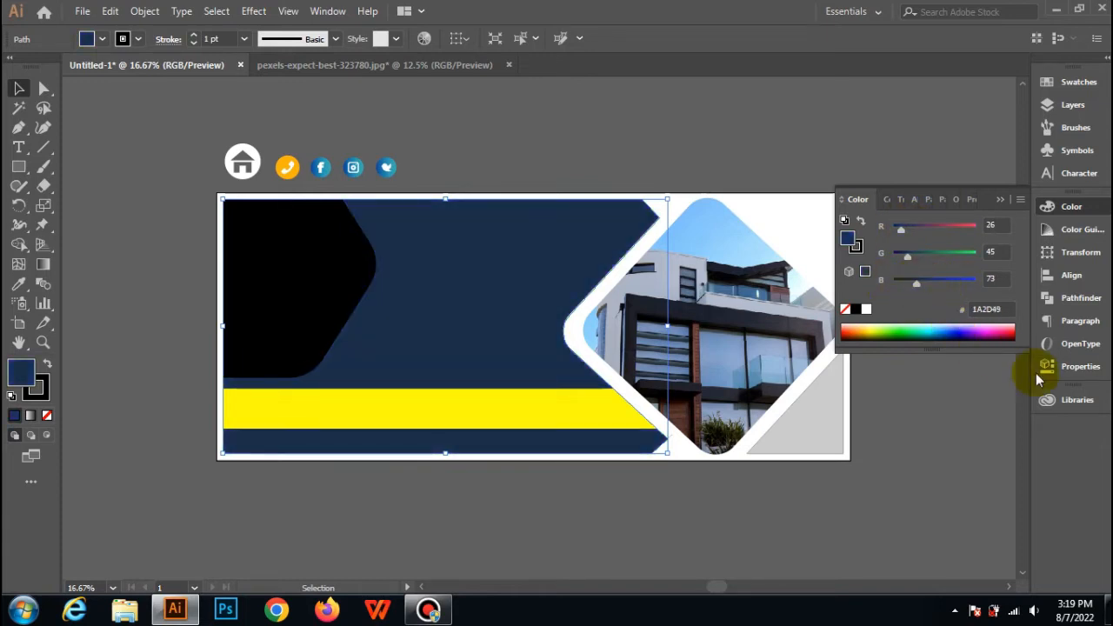
# Pick a dark purple fill for the large banner shape and fine-tune it to 32002F.
pyautogui.click(983, 332)
pyautogui.click(991, 332)
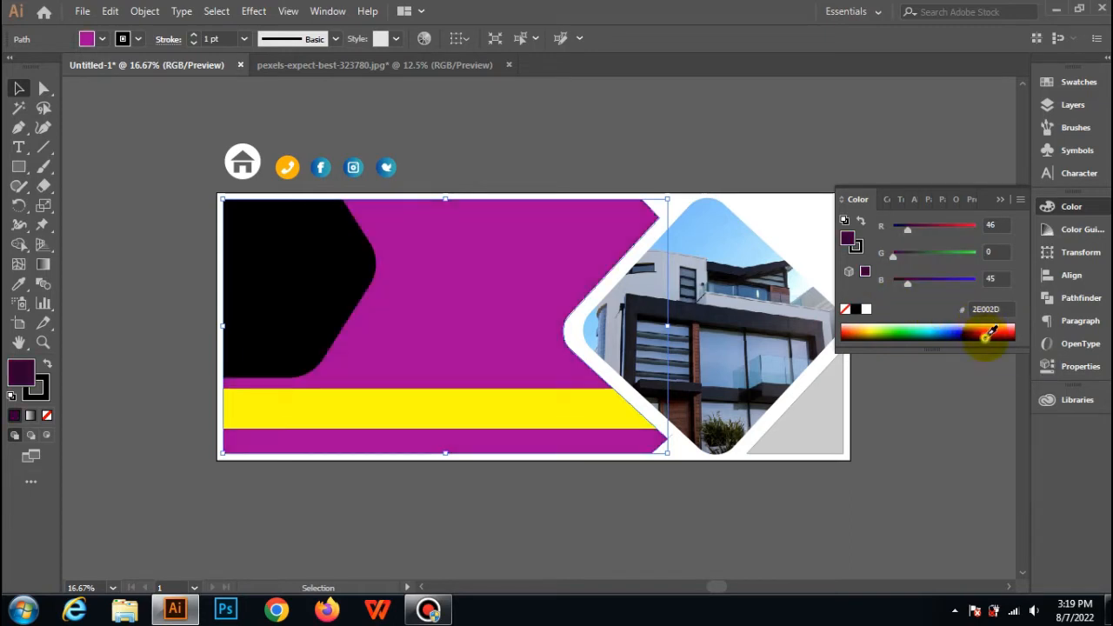
pyautogui.click(994, 333)
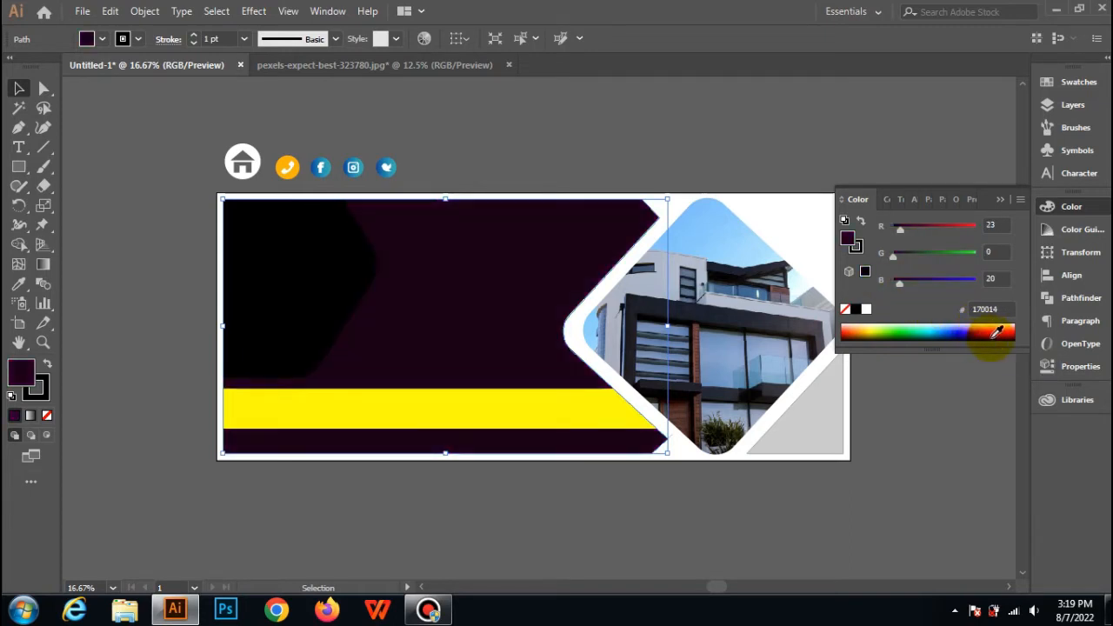
pyautogui.click(992, 332)
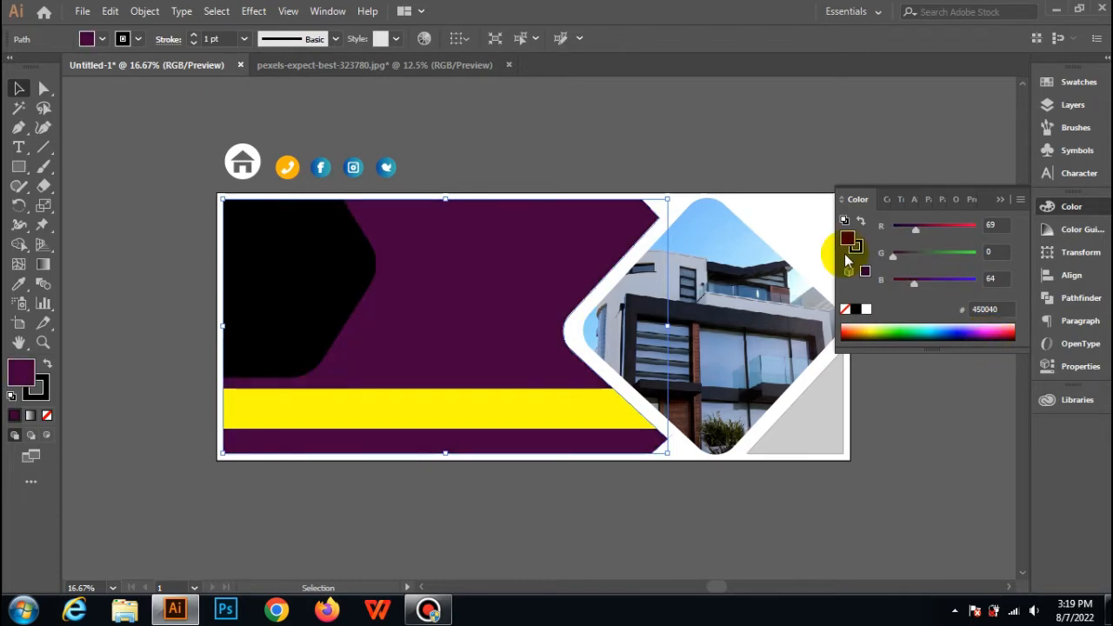
pyautogui.moveTo(909, 285); pyautogui.dragTo(908, 284)
pyautogui.moveTo(914, 231); pyautogui.dragTo(913, 233)
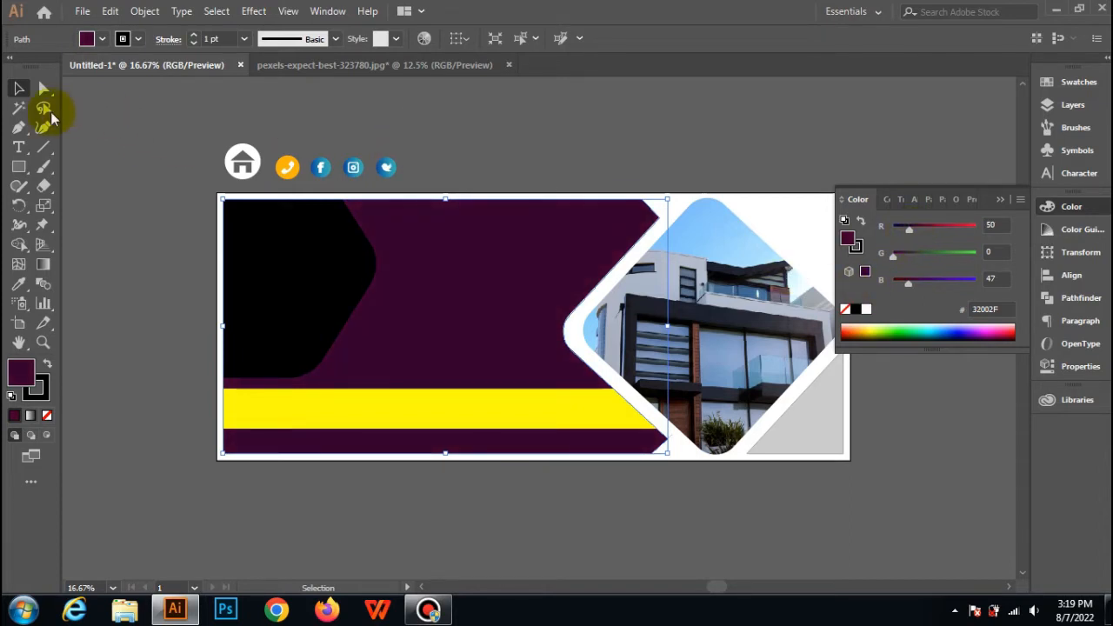
pyautogui.click(435, 104)
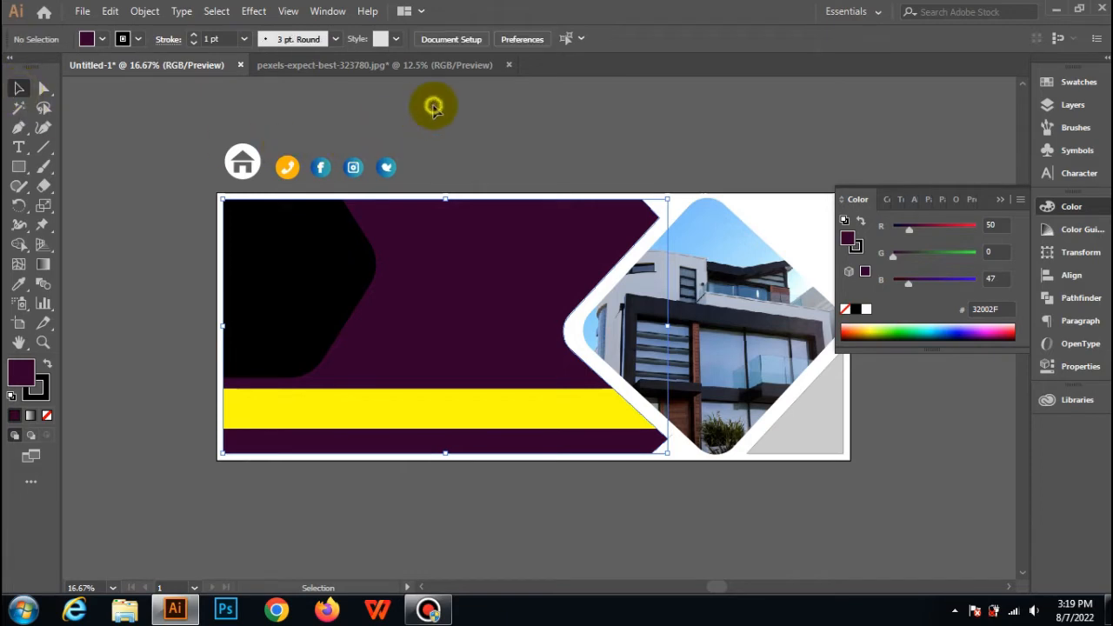
# Fill the black trimmed hexagon with the light blue 8ACAFF sampled from the sky in the house photo.
pyautogui.click(255, 255)
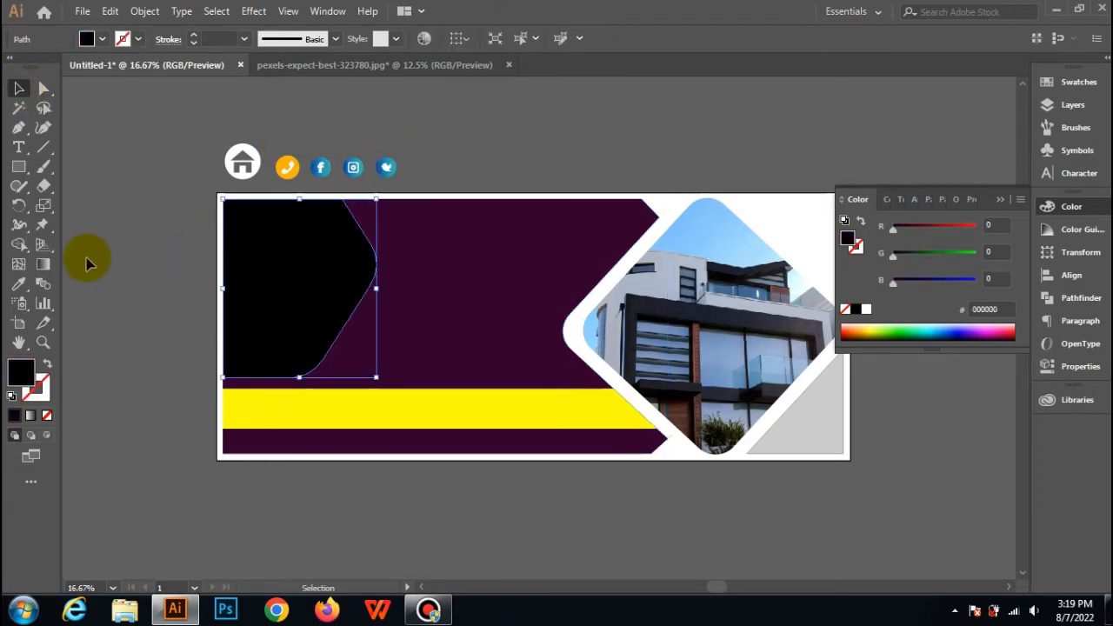
pyautogui.click(18, 284)
pyautogui.click(694, 234)
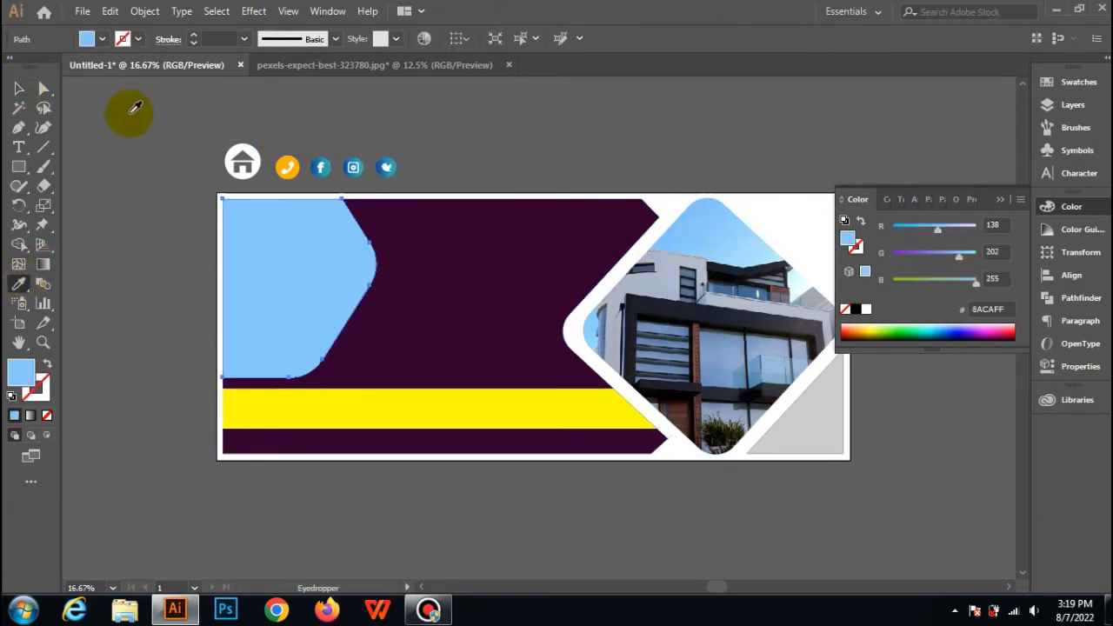
pyautogui.click(19, 87)
pyautogui.click(101, 117)
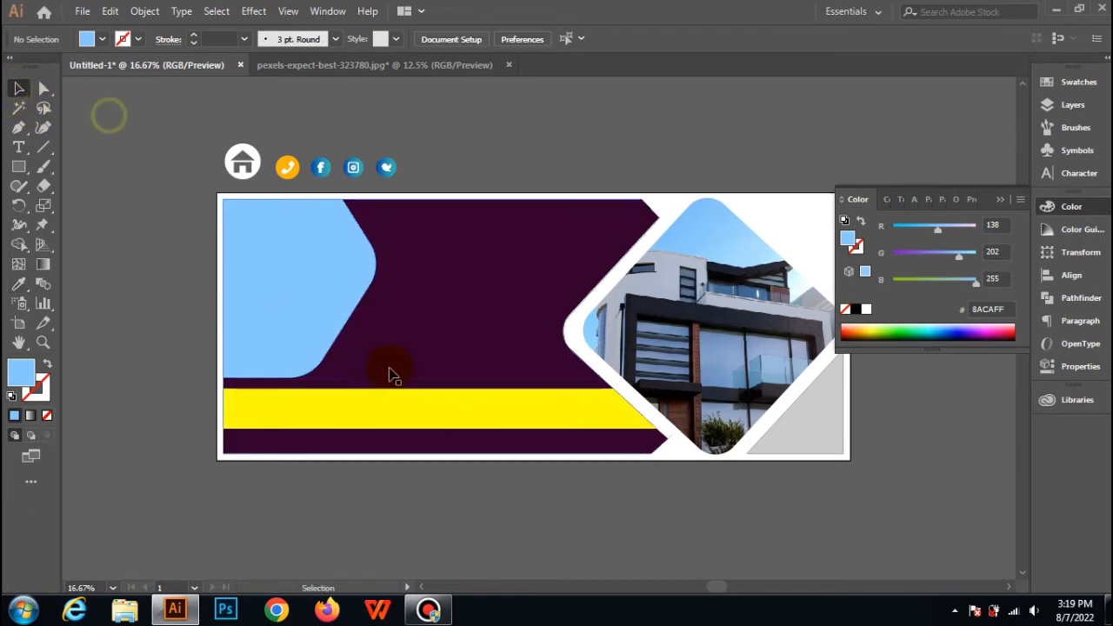
# Reduce the opacity of the yellow bar to 10%.
pyautogui.click(410, 417)
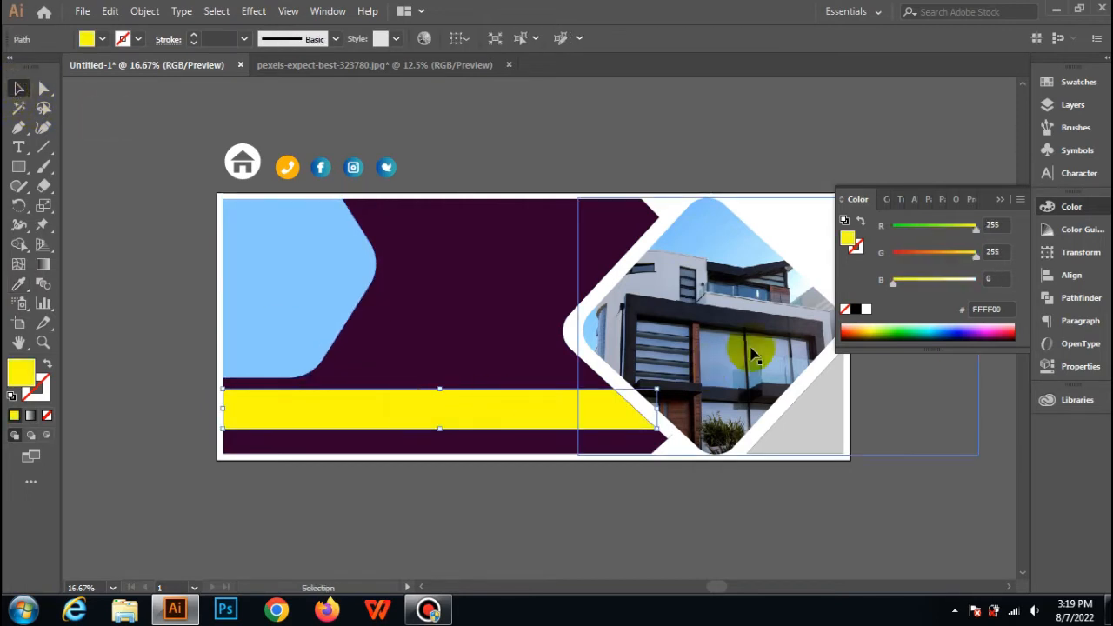
pyautogui.click(1000, 199)
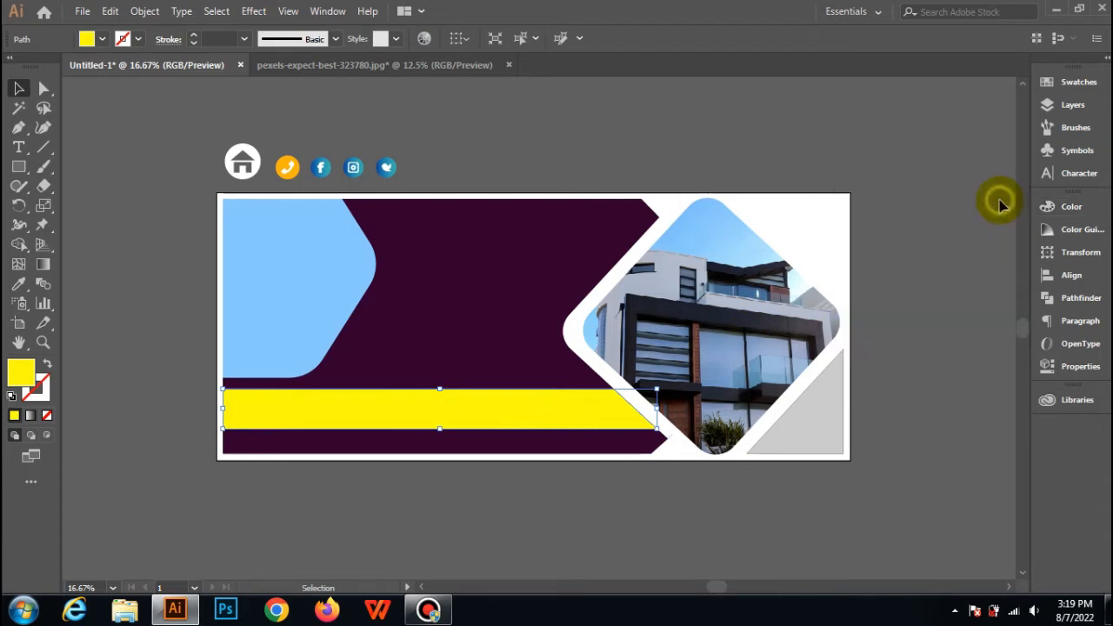
pyautogui.click(1083, 367)
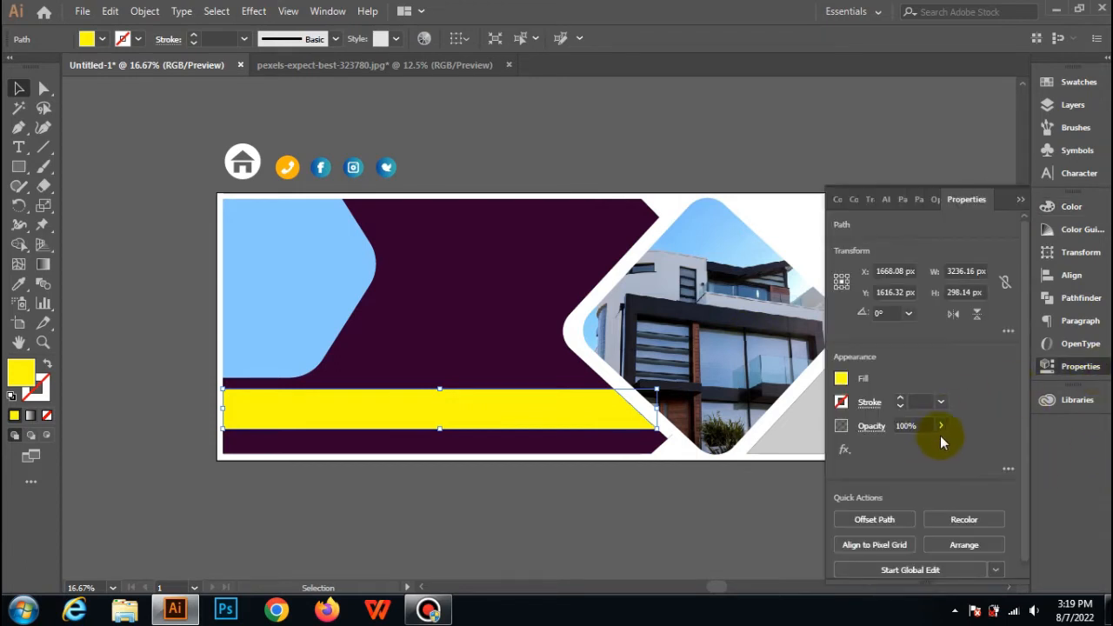
pyautogui.click(940, 427)
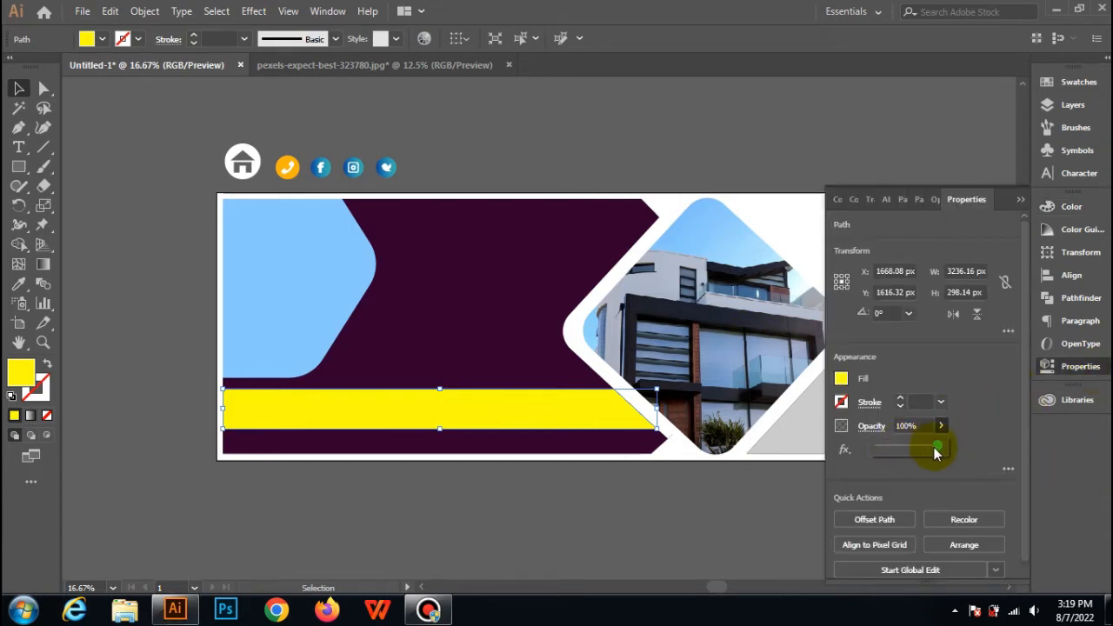
pyautogui.moveTo(937, 446); pyautogui.dragTo(881, 452)
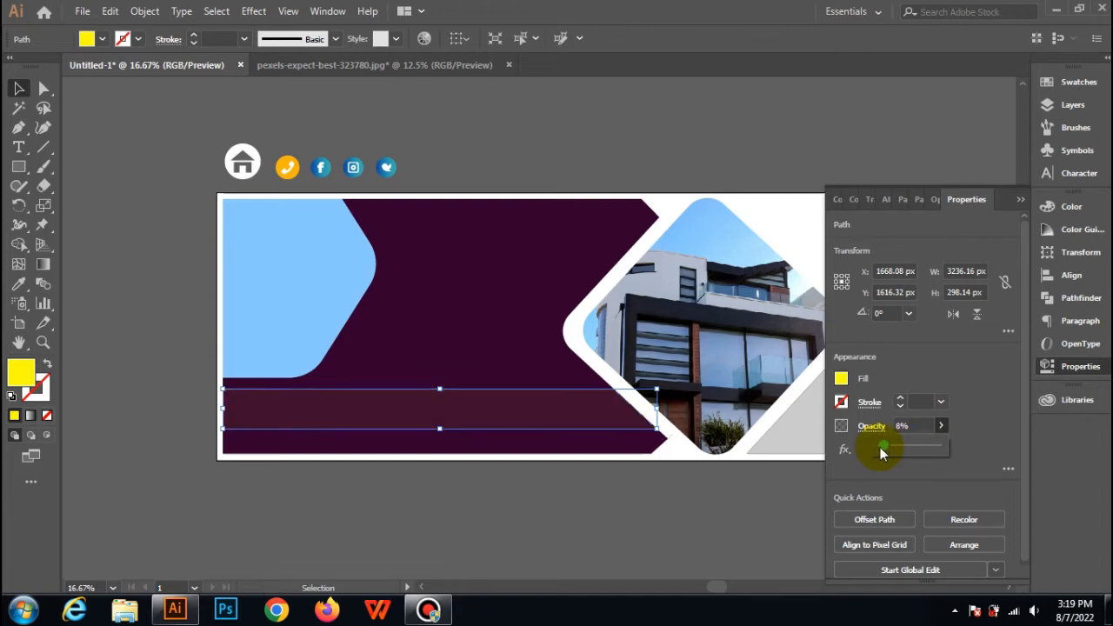
pyautogui.moveTo(881, 452); pyautogui.dragTo(884, 447)
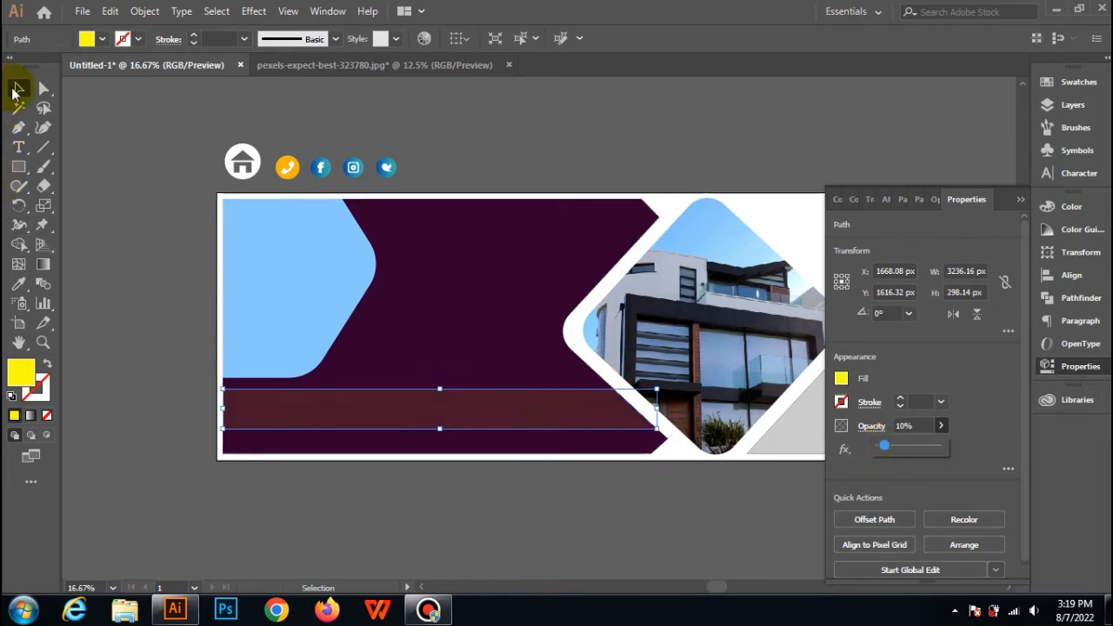
pyautogui.click(177, 164)
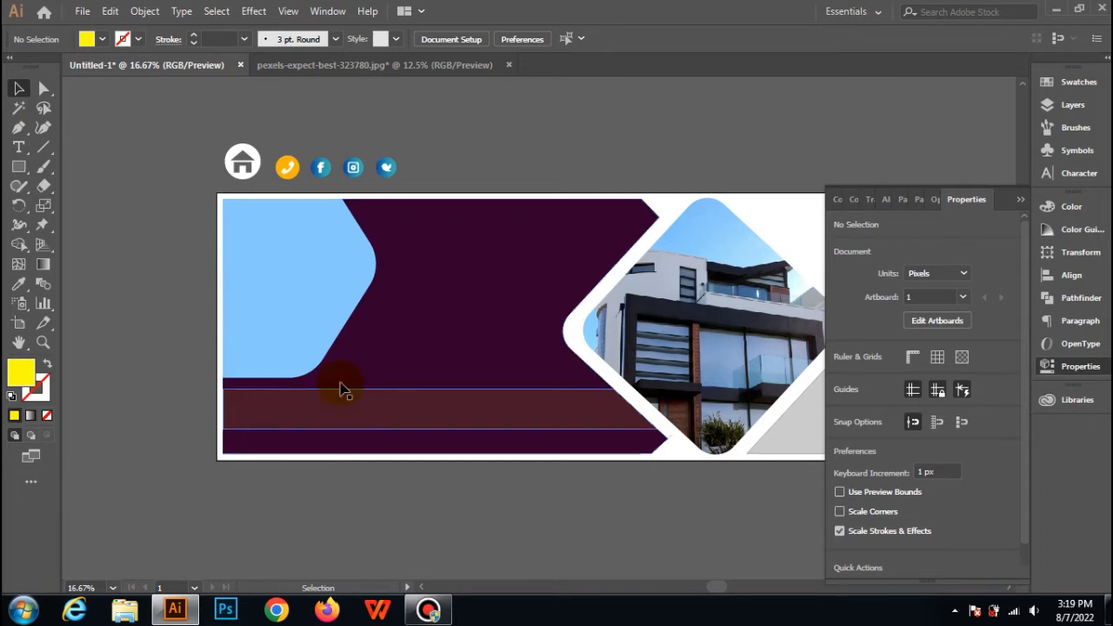
# Move the group of three social media icons and the phone icon from above the artboard onto the translucent bar.
pyautogui.moveTo(322, 174); pyautogui.dragTo(497, 412)
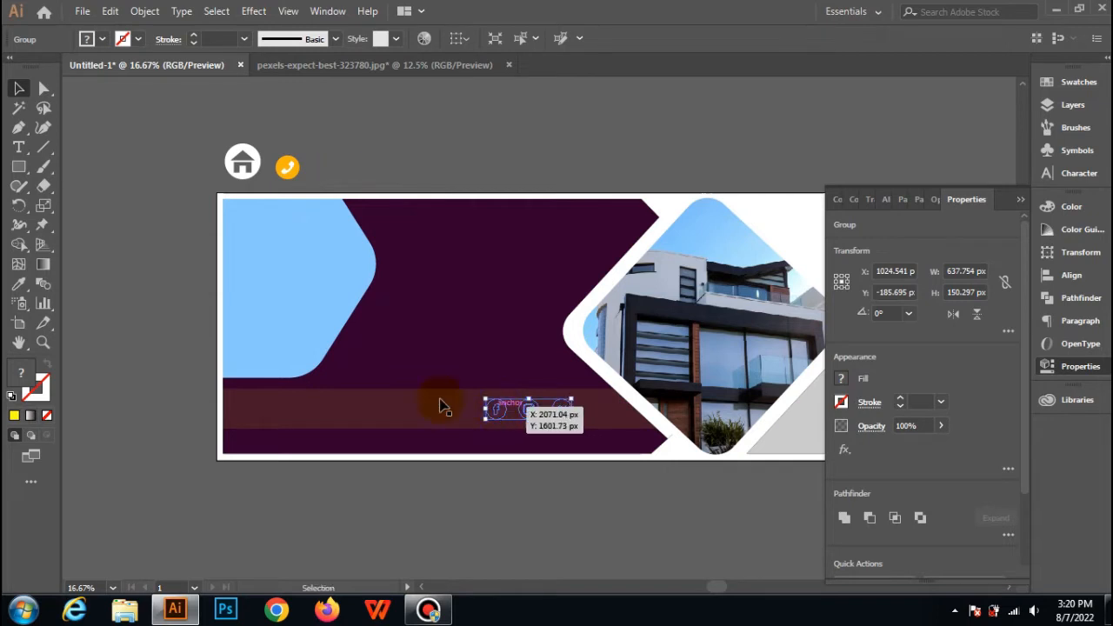
pyautogui.press('Delete')
pyautogui.click(298, 168)
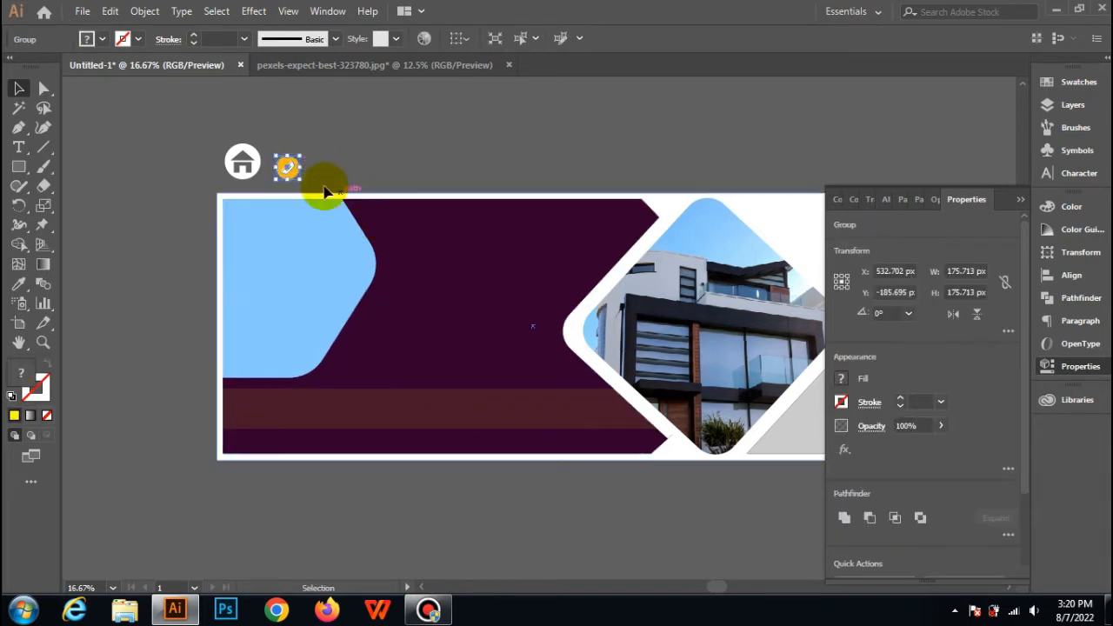
pyautogui.moveTo(290, 174); pyautogui.dragTo(346, 416)
# Send the translucent bar to the back, followed by the large dark purple shape.
pyautogui.click(532, 425)
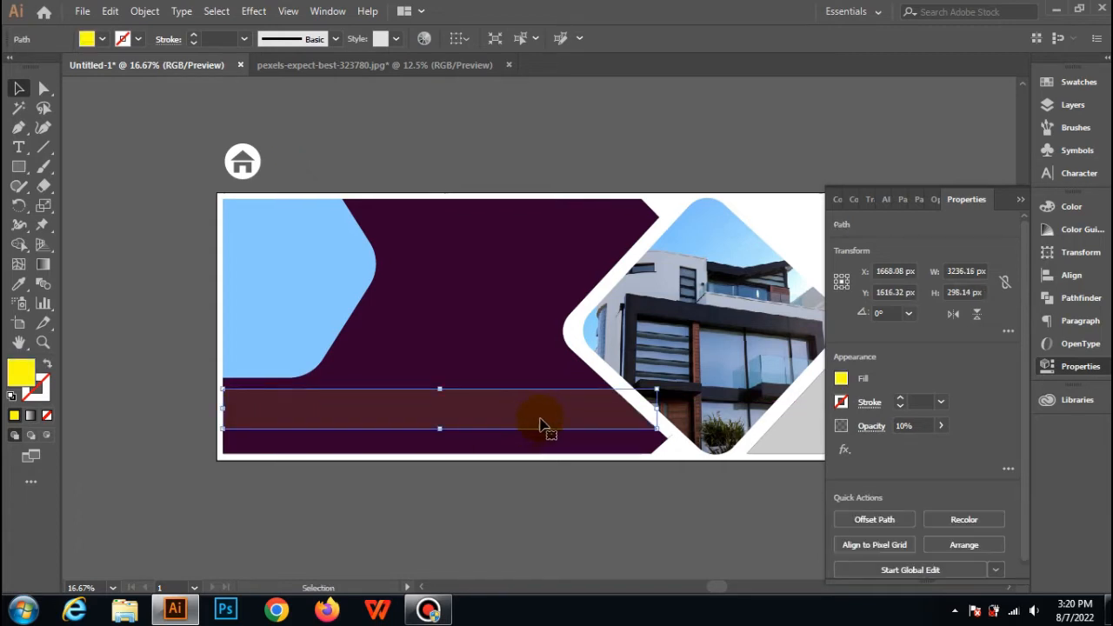
pyautogui.rightClick(539, 425)
pyautogui.moveTo(606, 335)
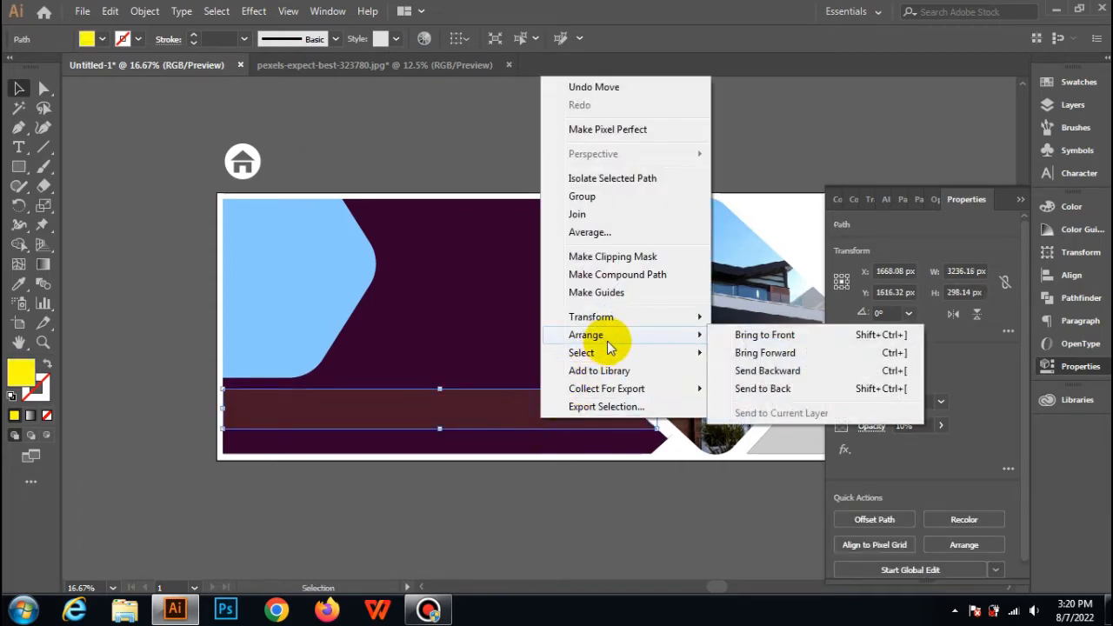
pyautogui.click(757, 389)
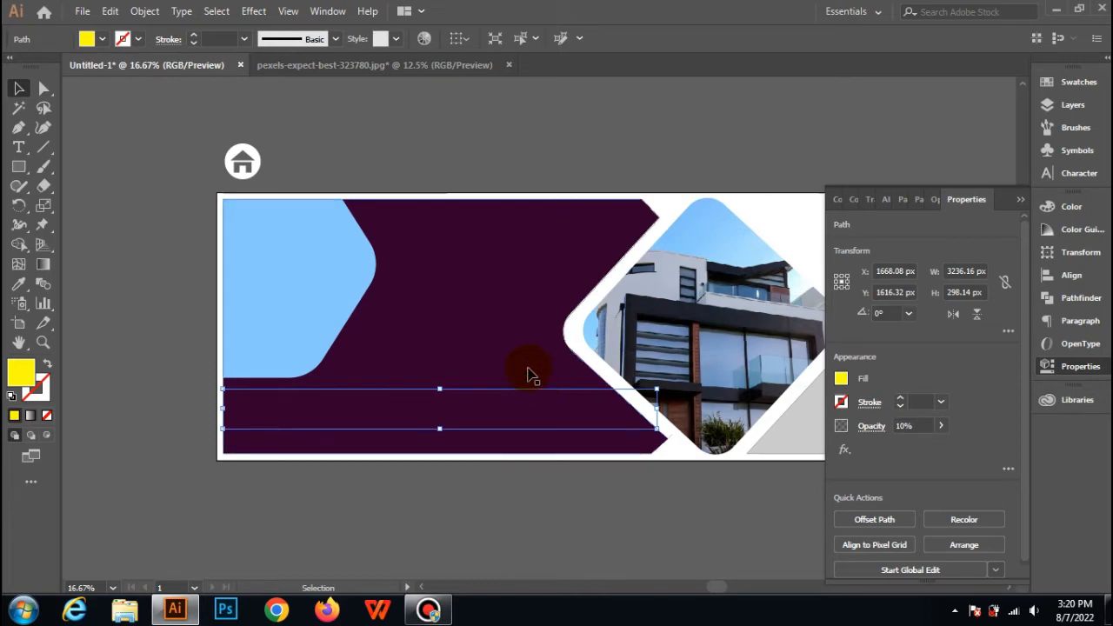
pyautogui.rightClick(516, 348)
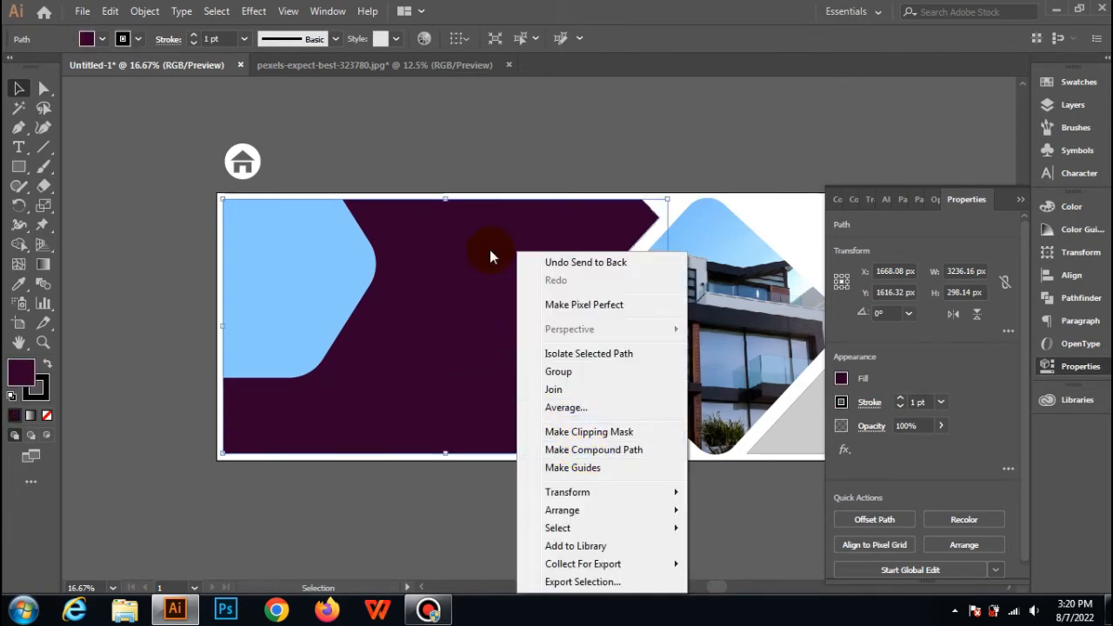
pyautogui.moveTo(634, 511)
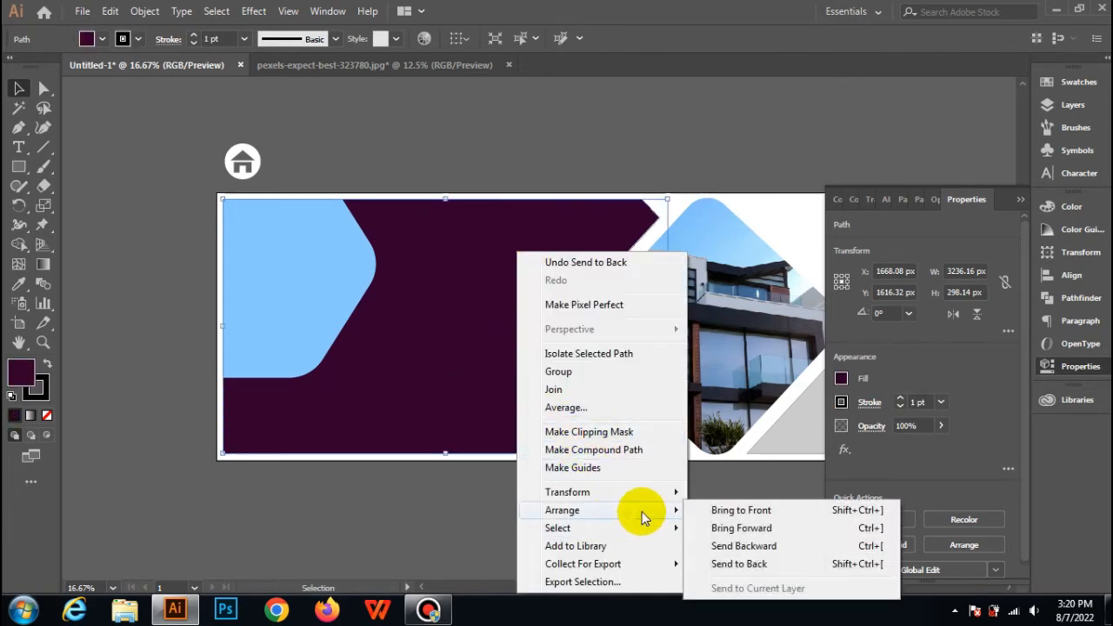
pyautogui.click(716, 562)
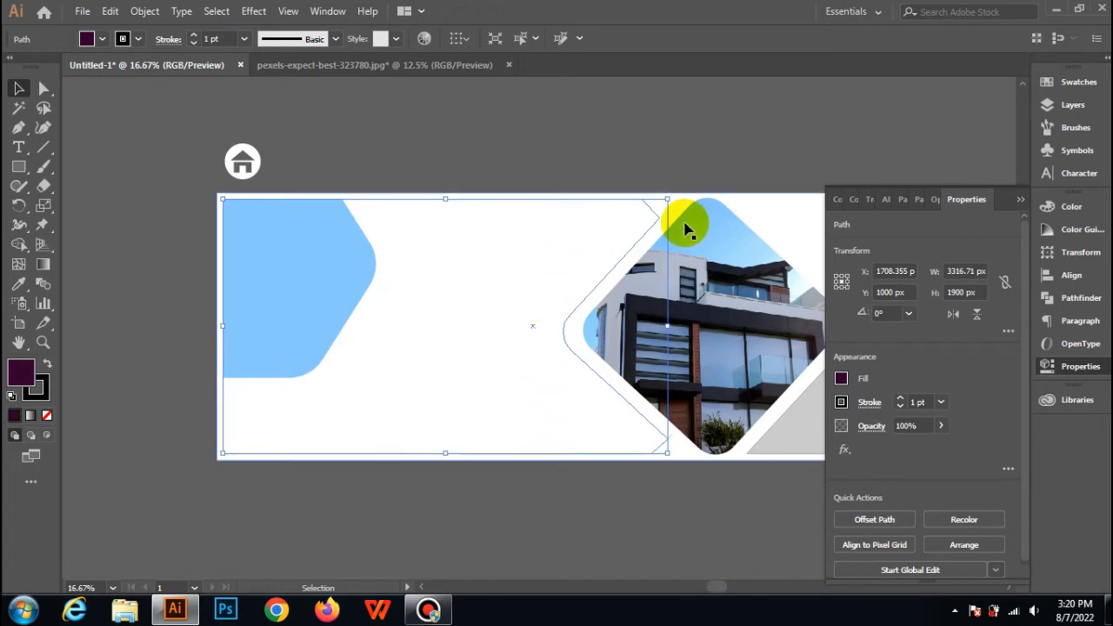
# Send the white 4727 × 2000 px background rectangle to the back, behind all the banner shapes.
pyautogui.click(753, 206)
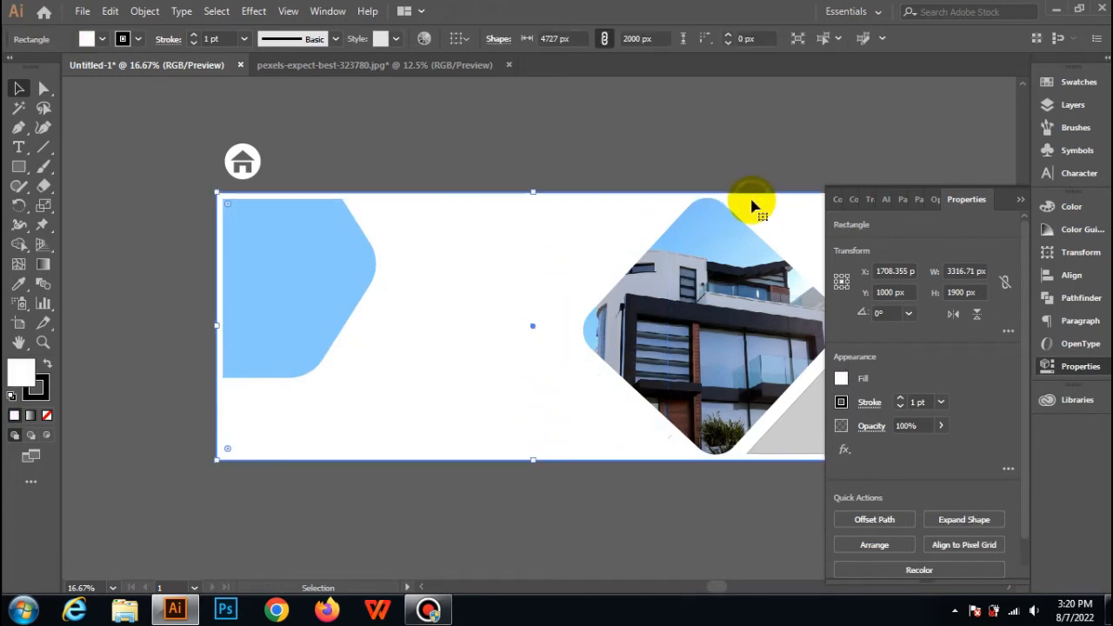
pyautogui.rightClick(661, 213)
pyautogui.moveTo(800, 469)
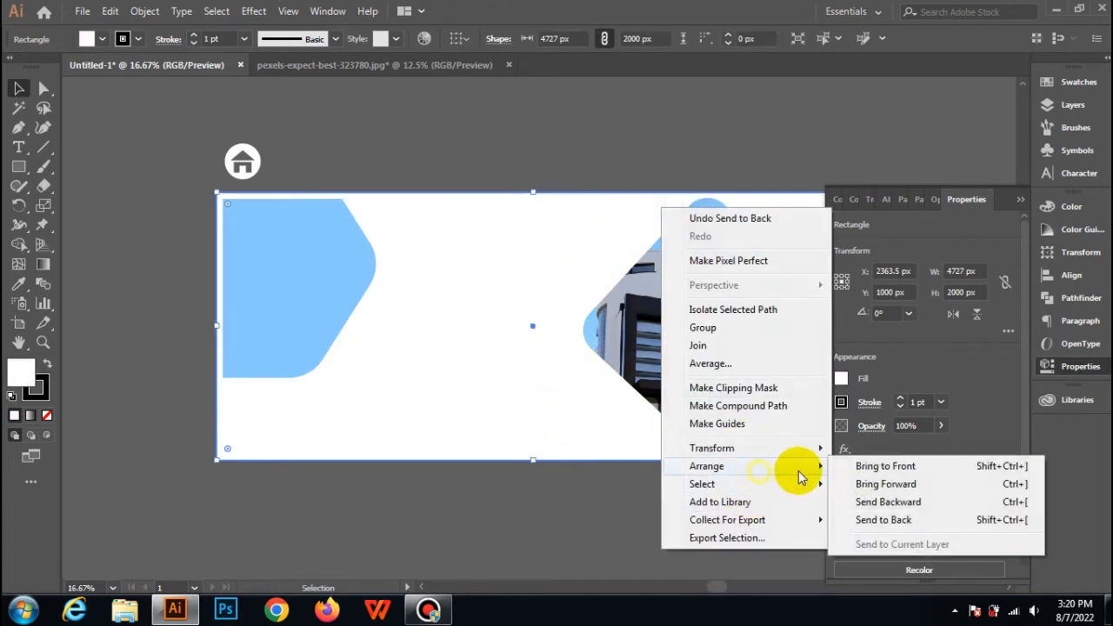
pyautogui.click(880, 520)
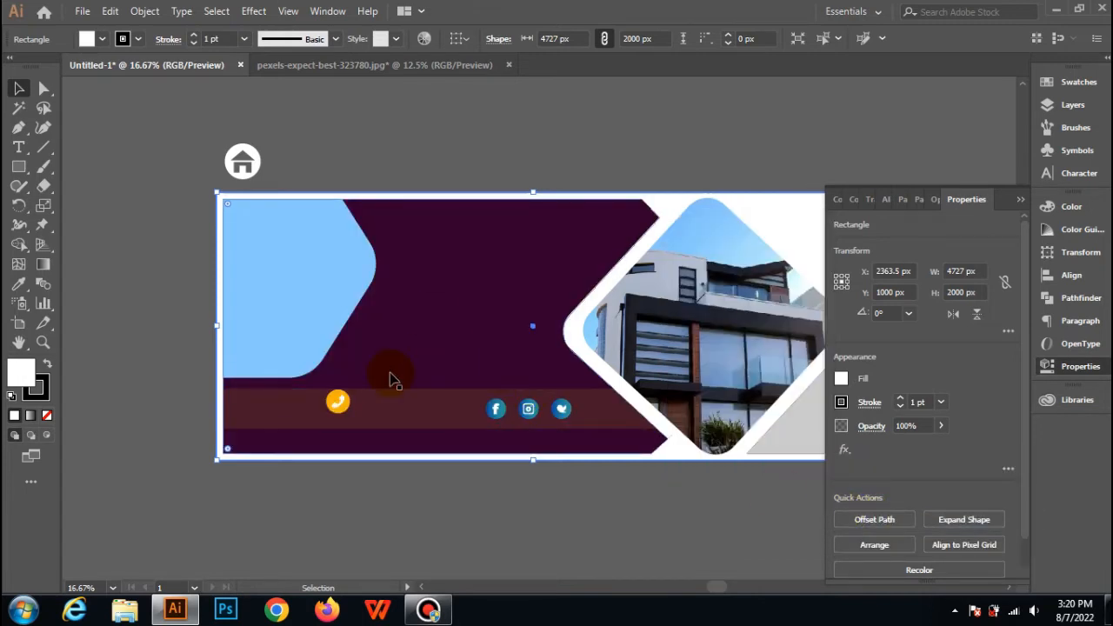
# Shift the phone icon slightly downward within the translucent bar and deselect it.
pyautogui.moveTo(344, 405); pyautogui.dragTo(341, 417)
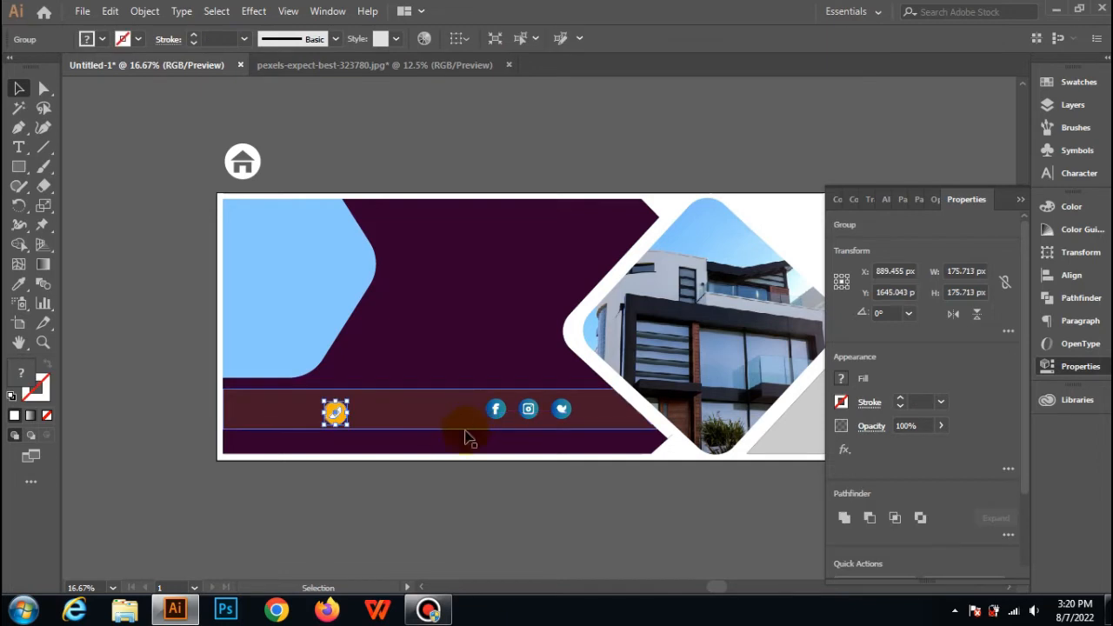
pyautogui.click(472, 487)
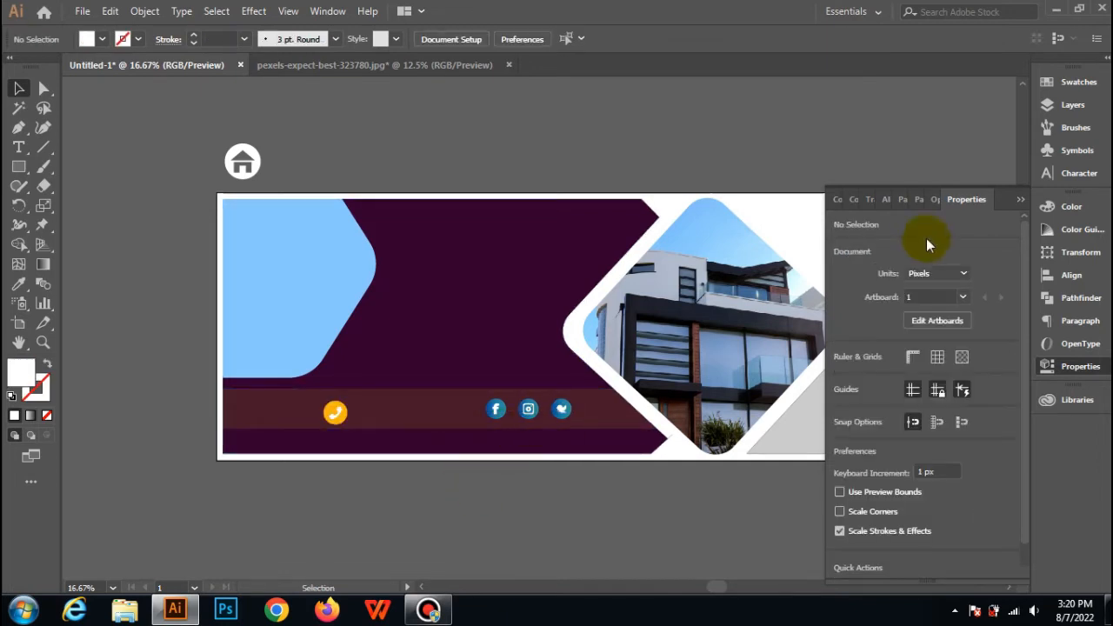
# Shift the orange phone icon slightly to the right and up within the translucent bar.
pyautogui.click(1020, 202)
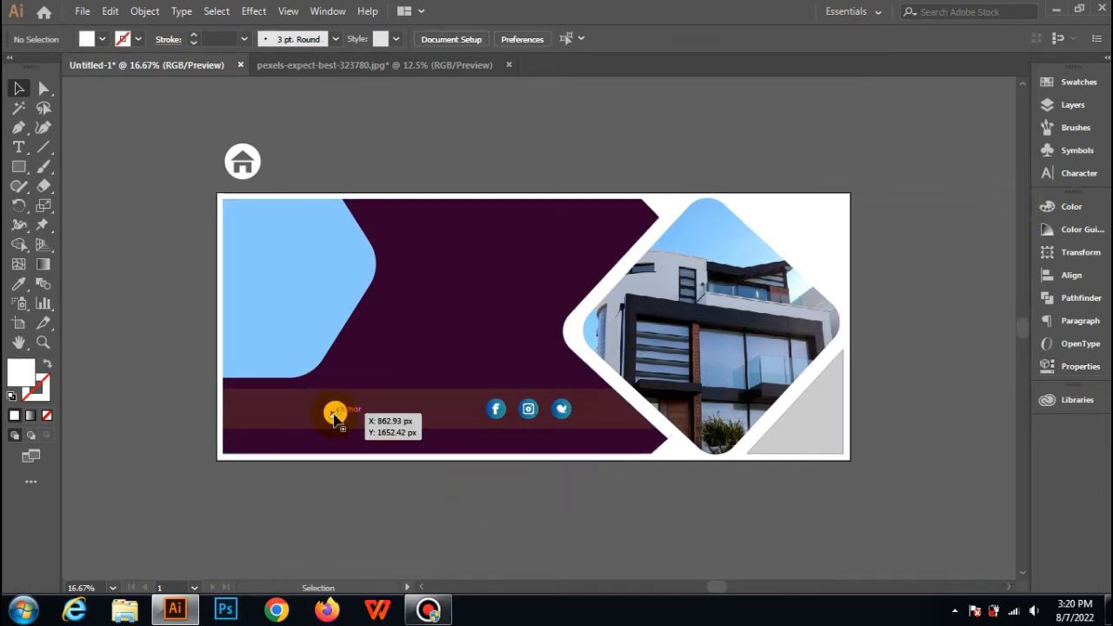
pyautogui.moveTo(337, 422); pyautogui.dragTo(350, 417)
pyautogui.click(378, 356)
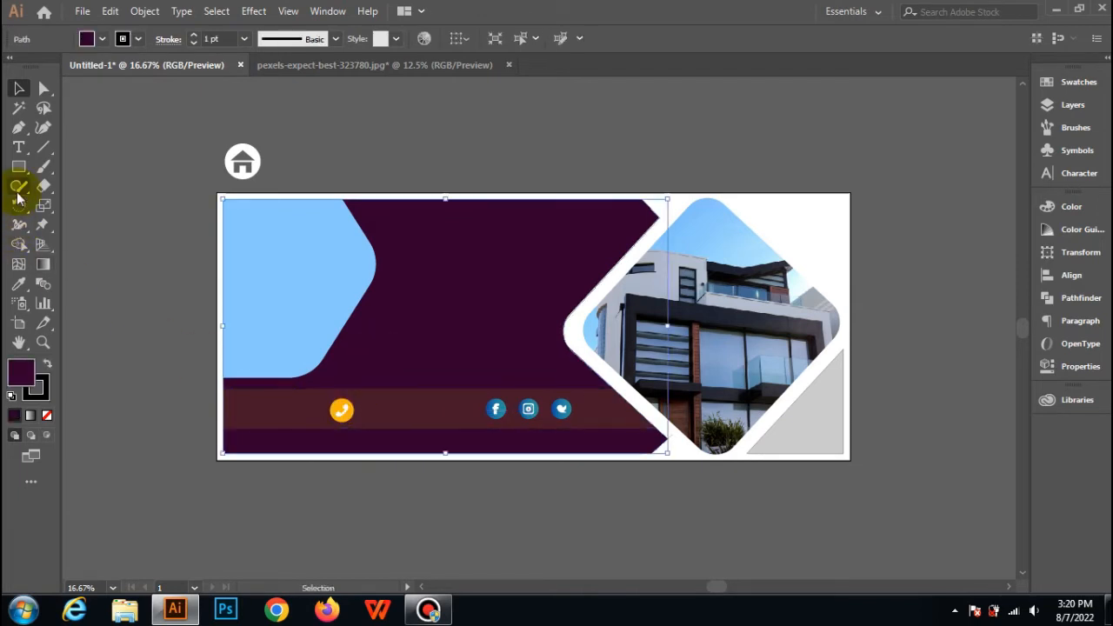
pyautogui.click(18, 147)
pyautogui.click(315, 301)
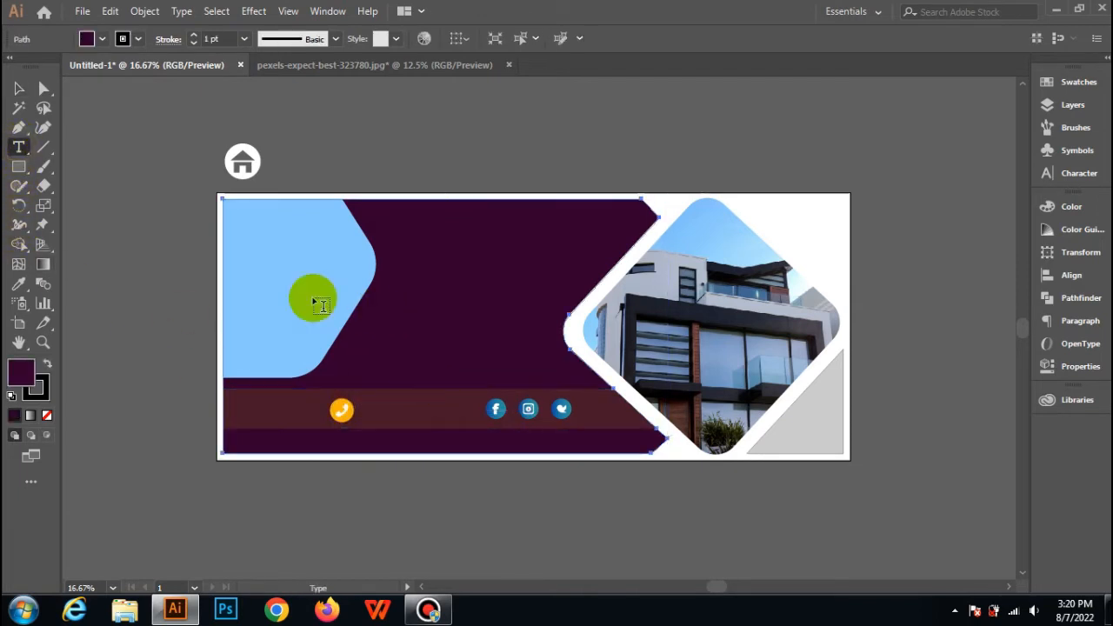
pyautogui.click(18, 87)
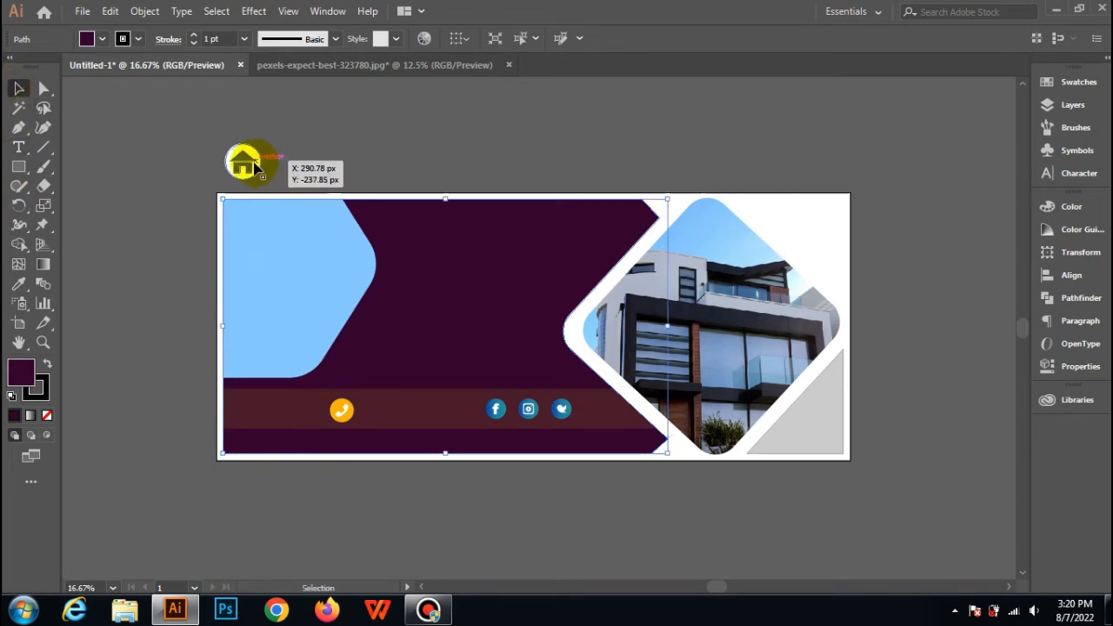
# Move the white house icon from above the artboard onto the light blue hexagon, bring it to the front and deselect it.
pyautogui.moveTo(254, 167); pyautogui.dragTo(263, 281)
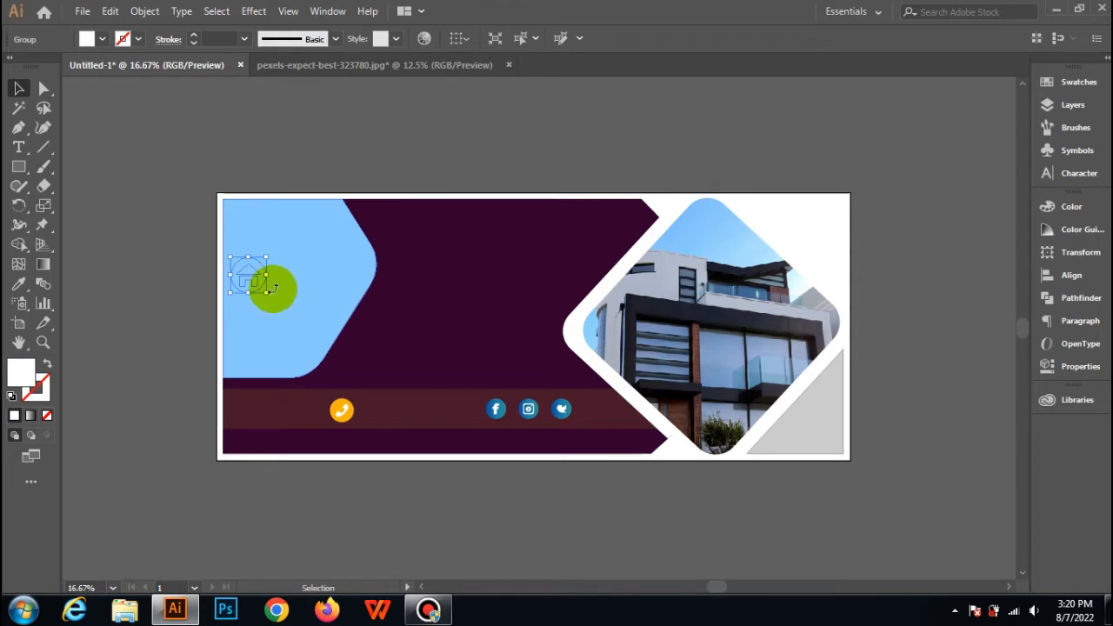
pyautogui.rightClick(258, 283)
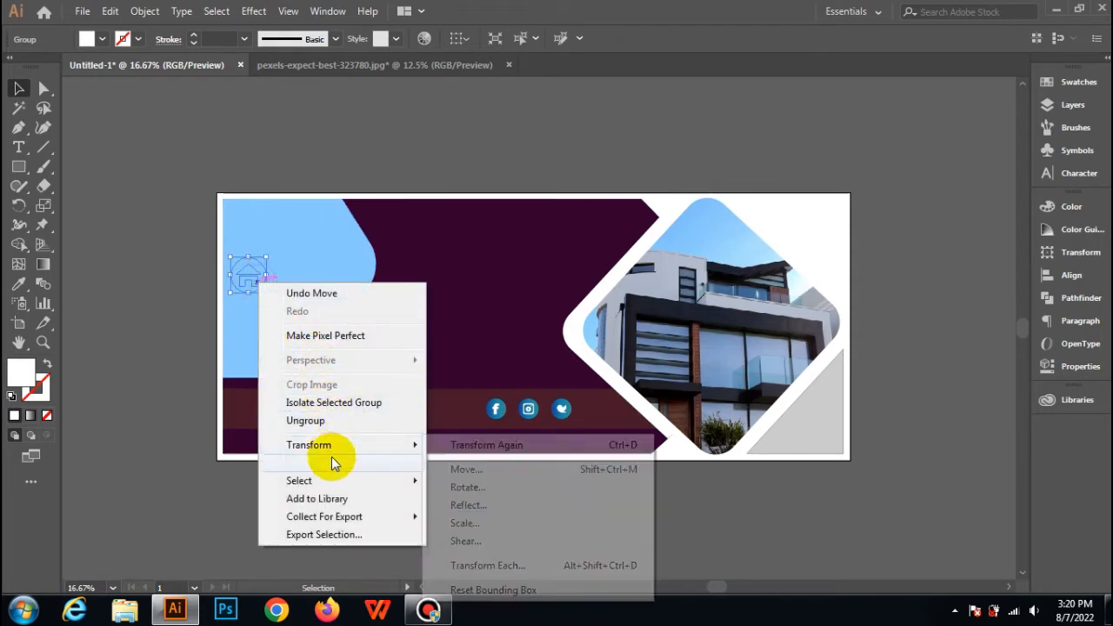
pyautogui.moveTo(416, 464)
pyautogui.click(480, 464)
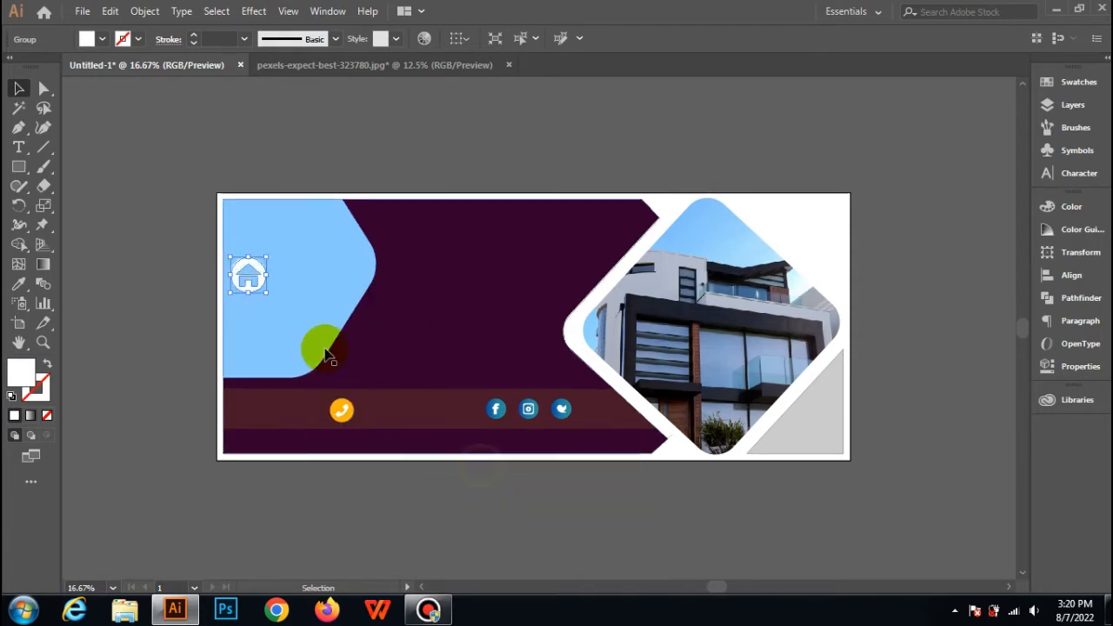
pyautogui.click(256, 136)
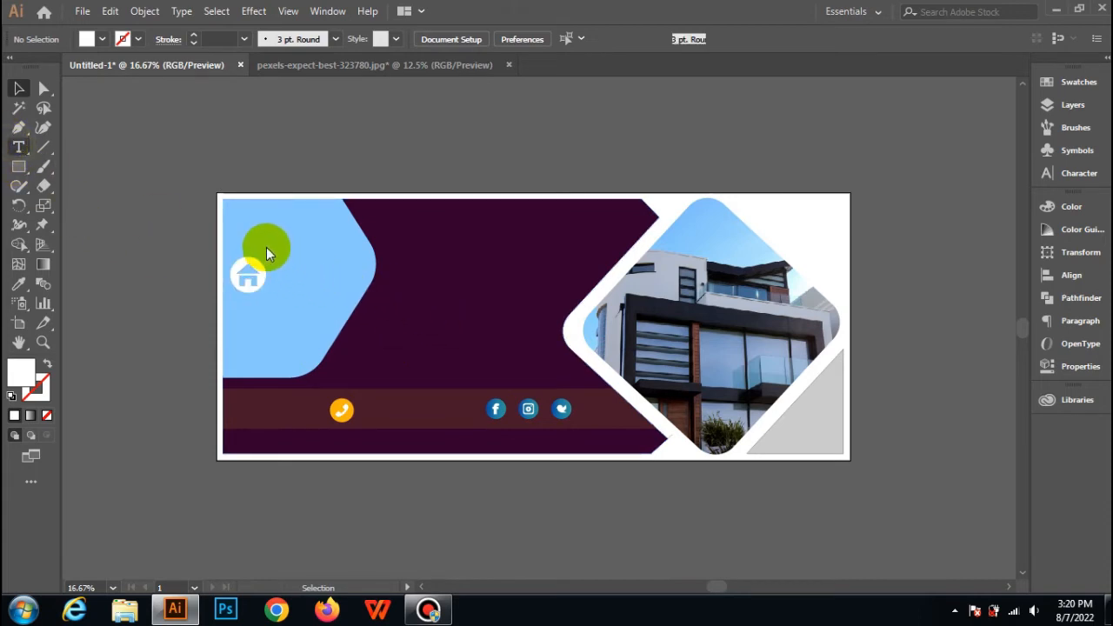
# Add the text "COMPANY NAME" at 72 pt beside the house icon on the light blue hexagon.
pyautogui.press('t')
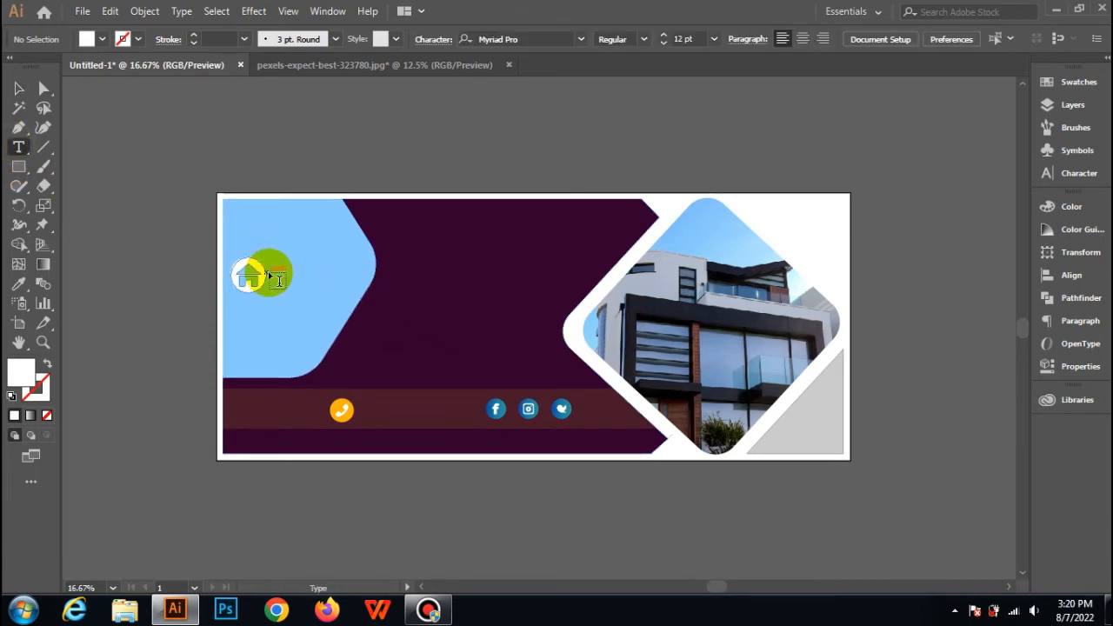
pyautogui.click(272, 266)
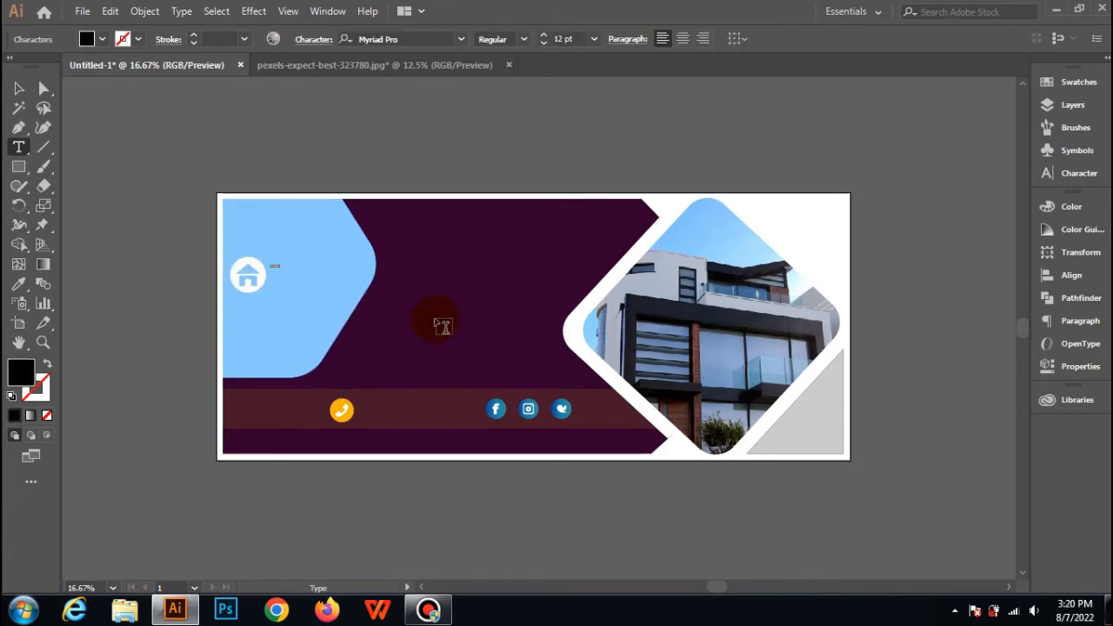
pyautogui.click(594, 38)
pyautogui.click(619, 326)
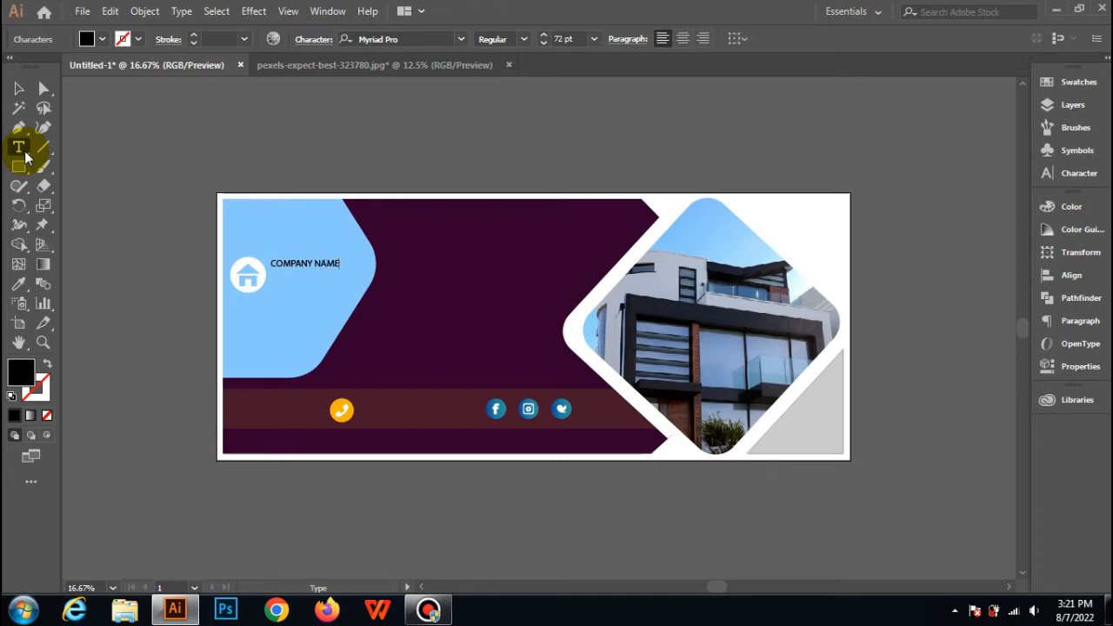
# Break COMPANY NAME into two lines before NAME and set its font size to 172 pt.
pyautogui.hotkey('ctrl', 'a')
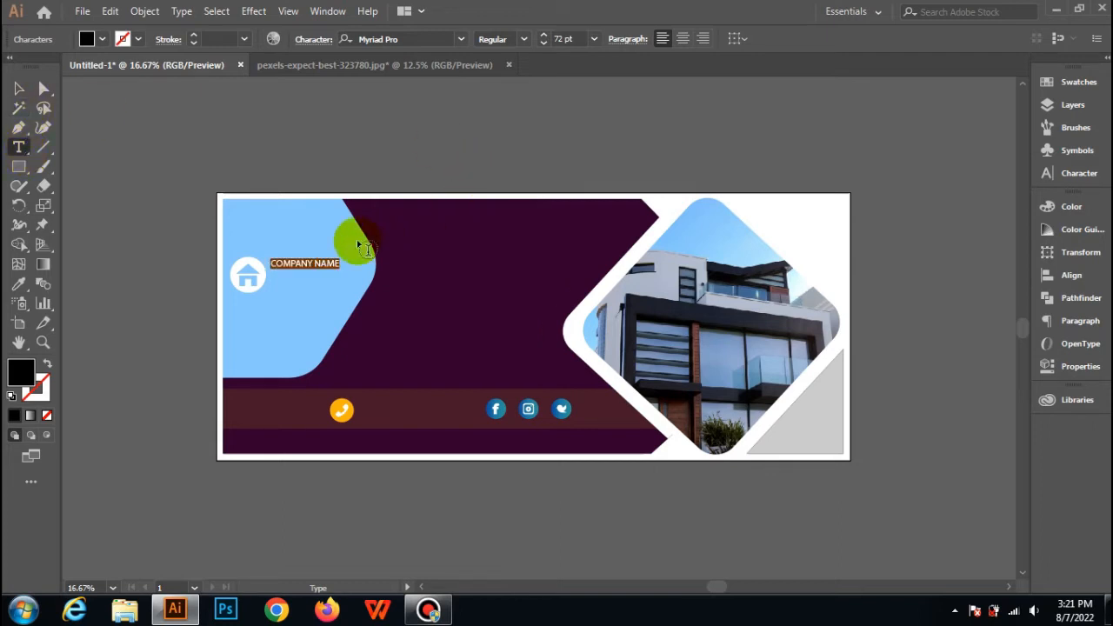
pyautogui.click(316, 261)
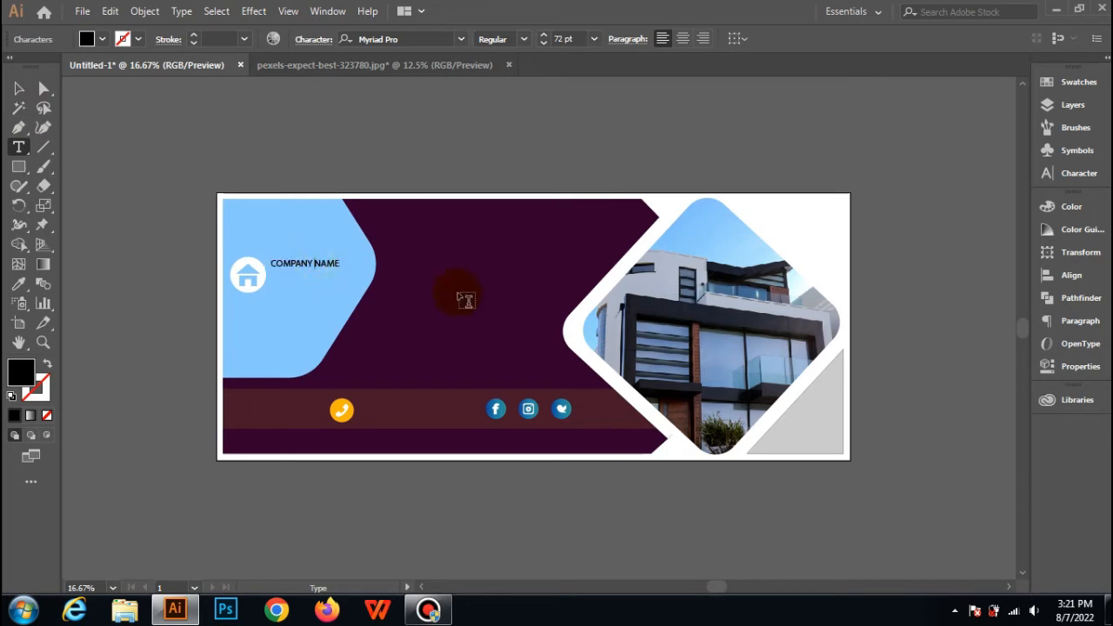
pyautogui.hotkey('ctrl', 'a')
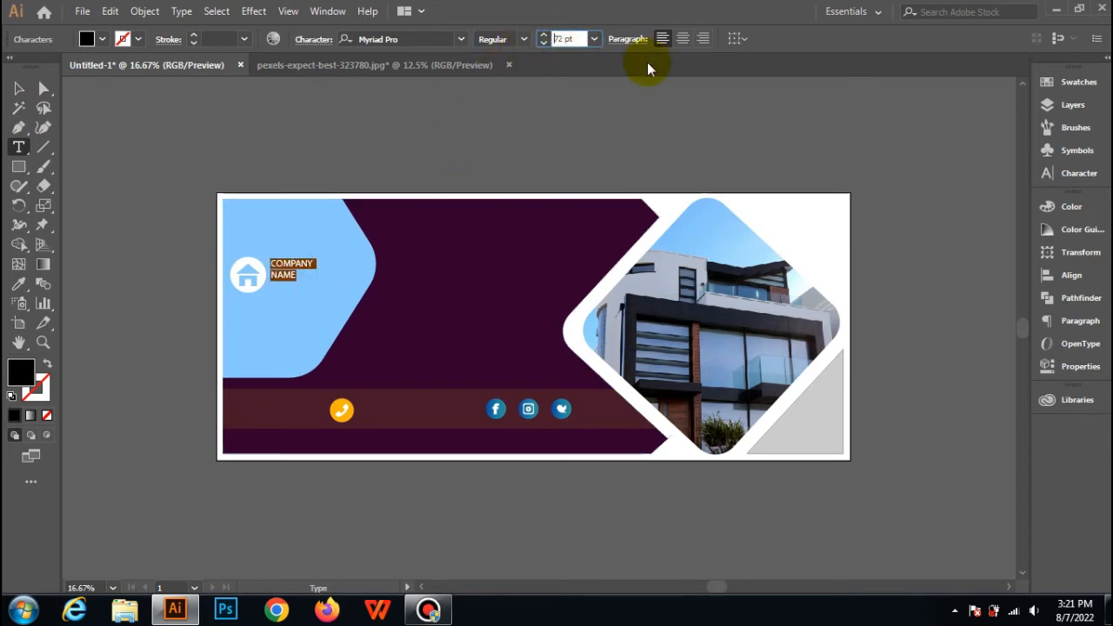
pyautogui.write('1')
pyautogui.press('Return')
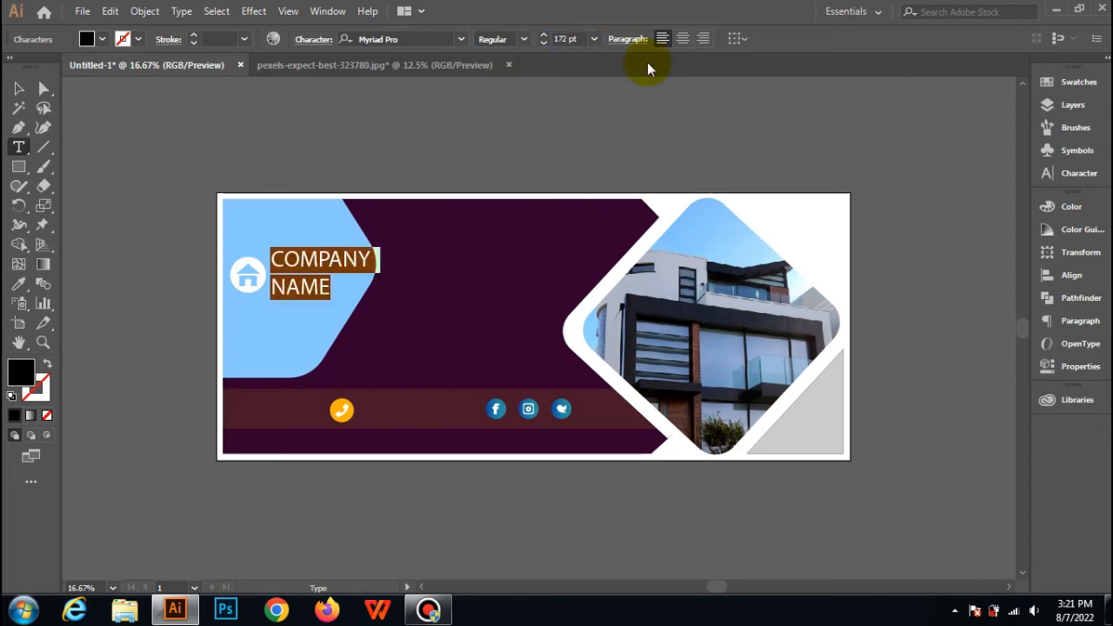
# Convert the two-line COMPANY NAME text to outlines and deselect it.
pyautogui.click(16, 89)
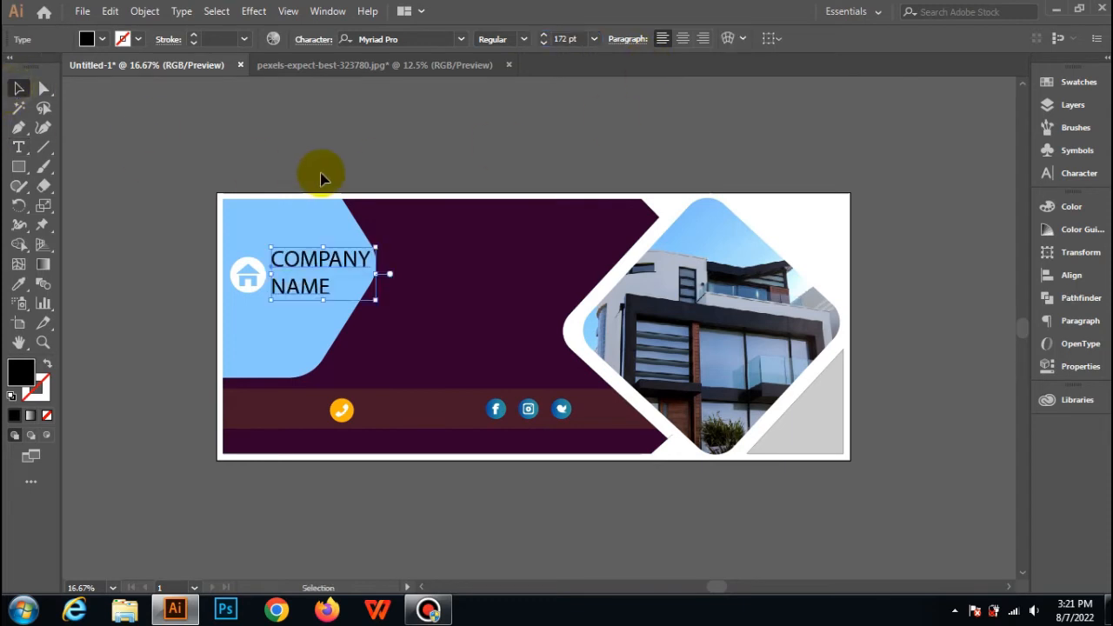
pyautogui.click(324, 260)
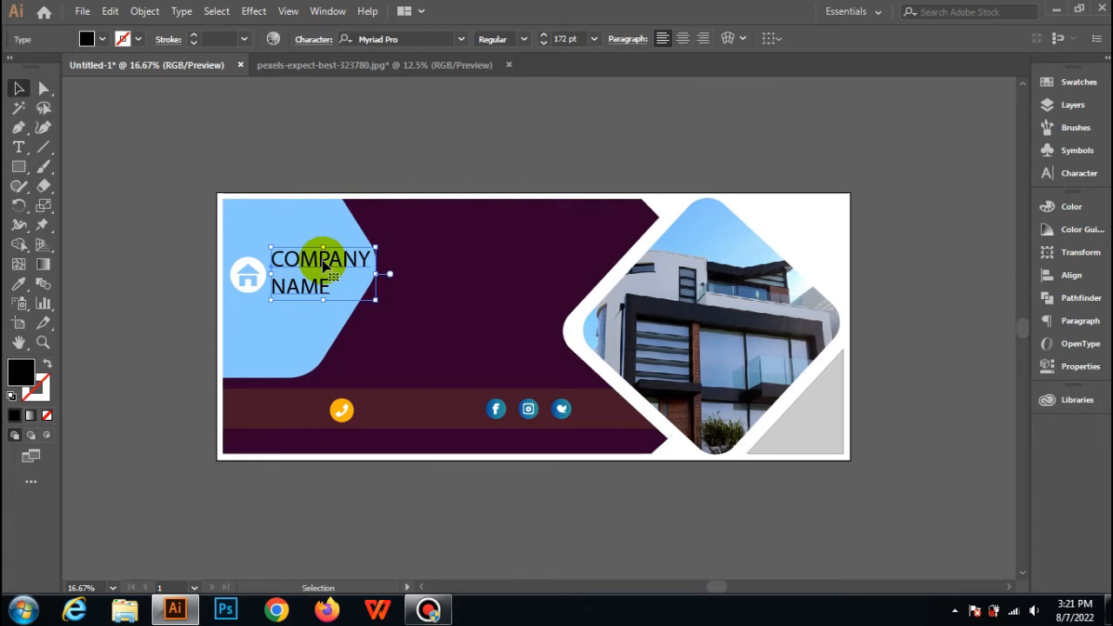
pyautogui.rightClick(324, 265)
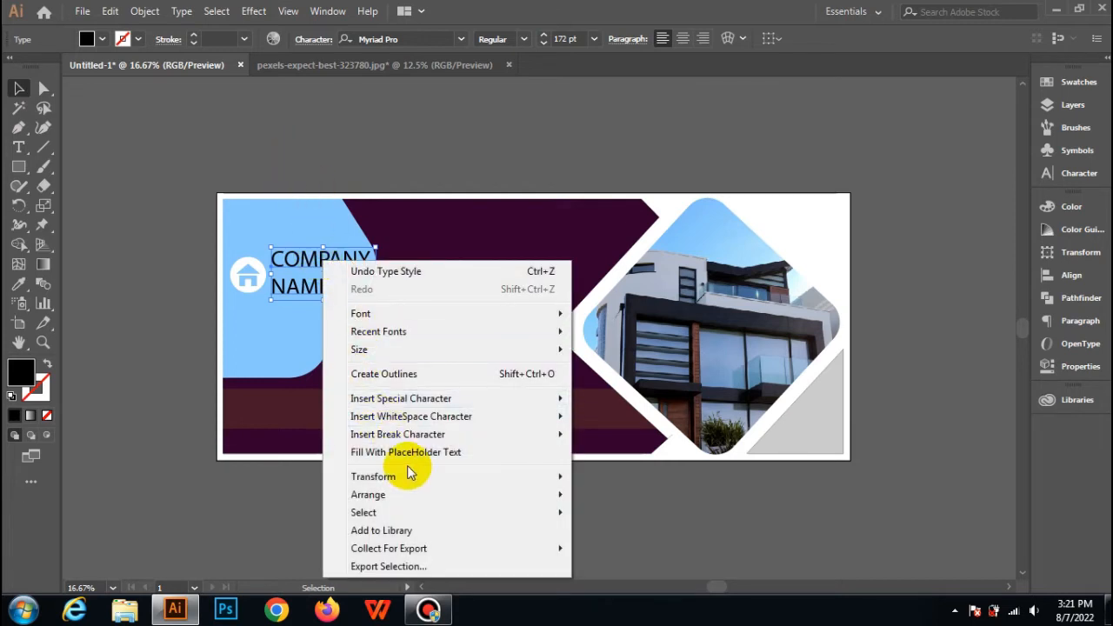
pyautogui.click(402, 374)
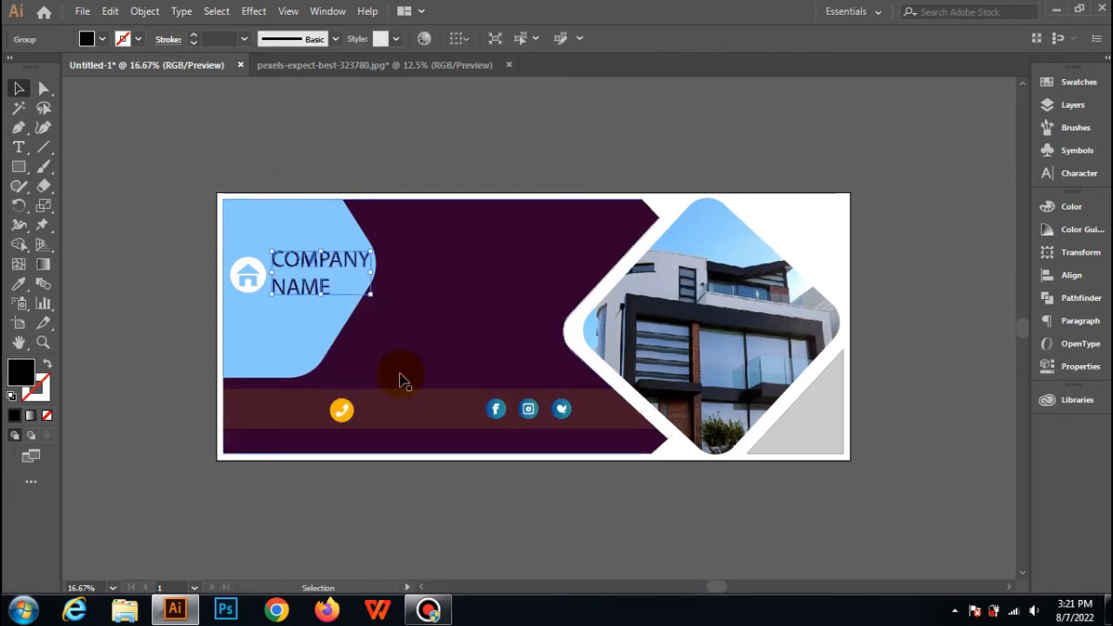
pyautogui.click(333, 275)
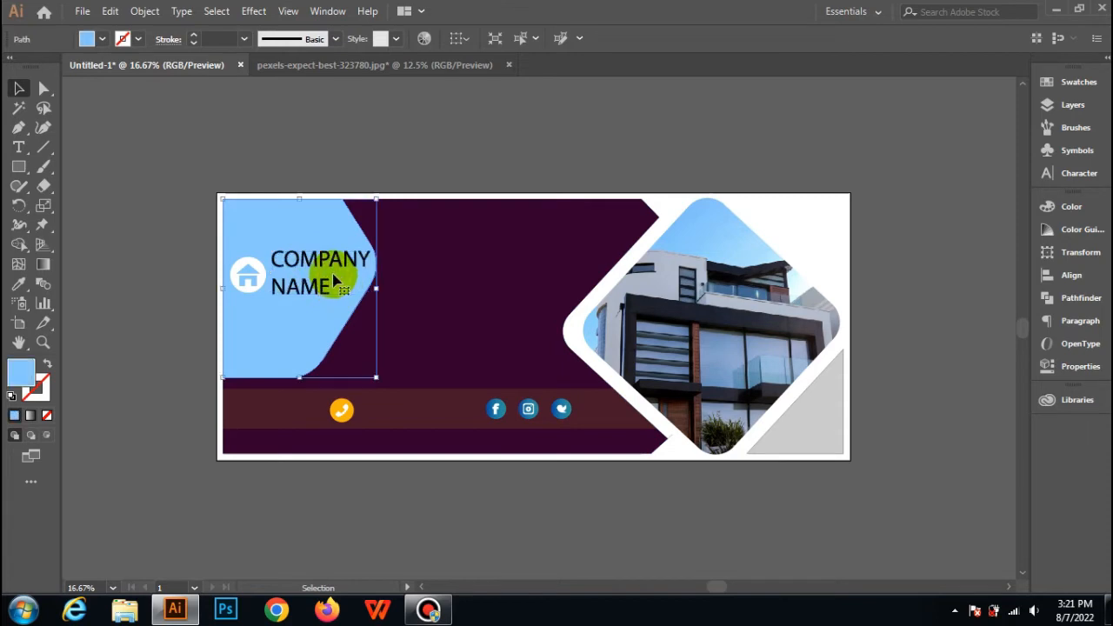
pyautogui.click(113, 132)
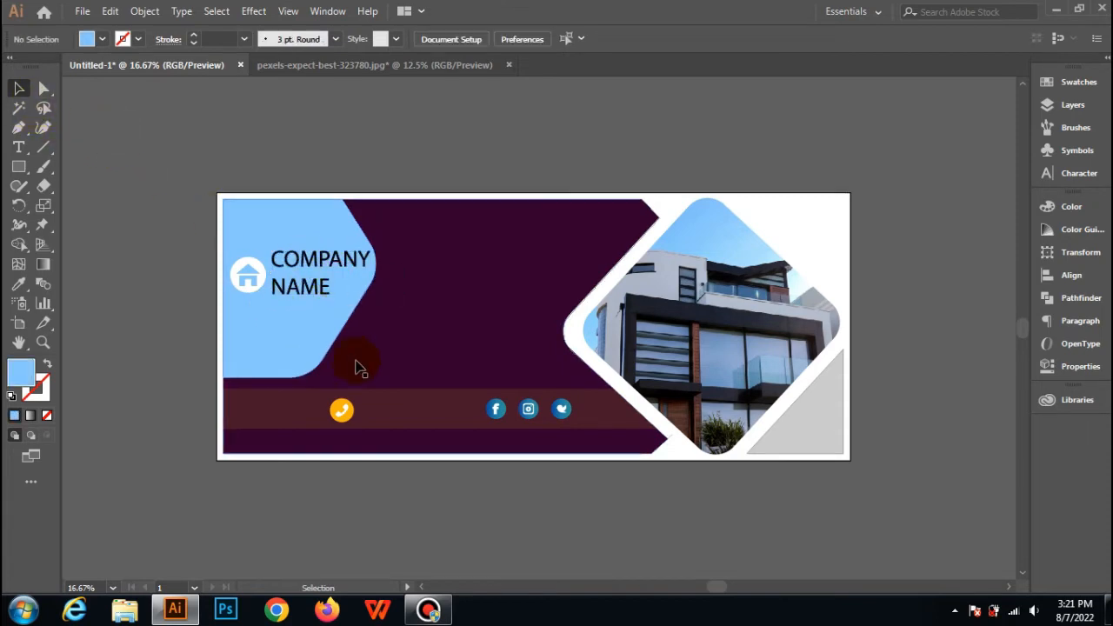
# Fill the outlined COMPANY NAME lettering with RGB Yellow and deselect it.
pyautogui.moveTo(361, 369); pyautogui.dragTo(293, 246)
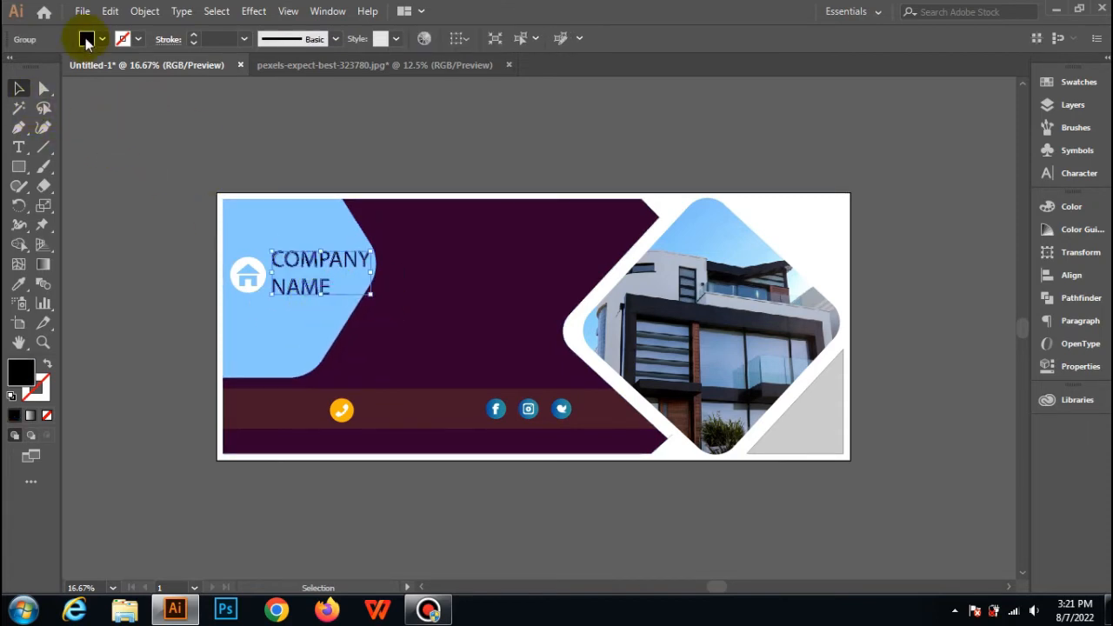
pyautogui.click(104, 40)
pyautogui.click(70, 66)
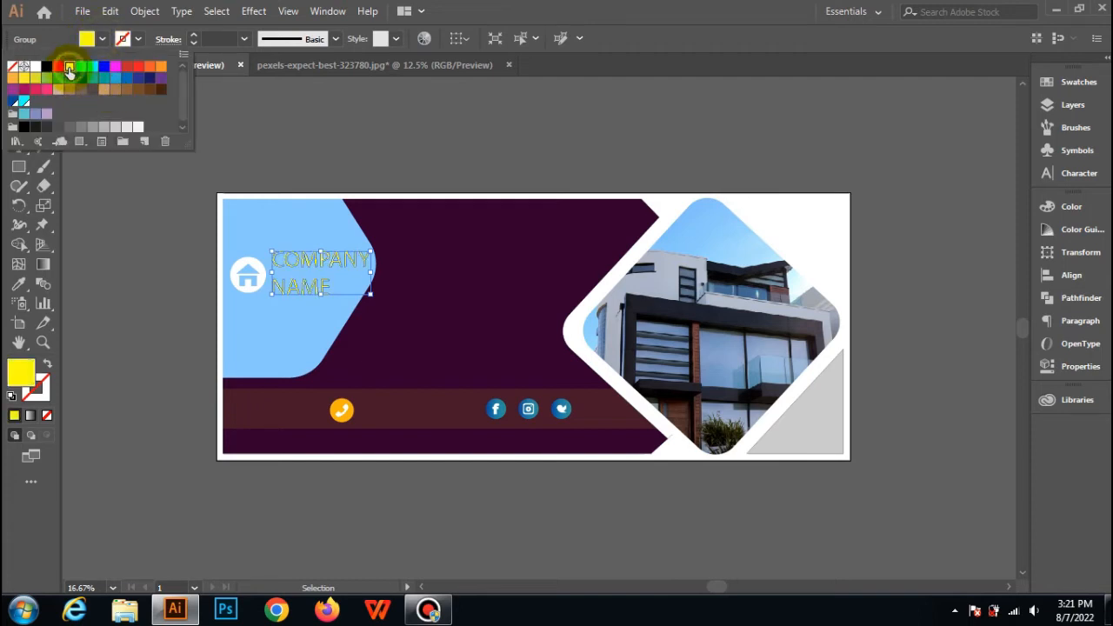
pyautogui.click(343, 155)
pyautogui.click(343, 155)
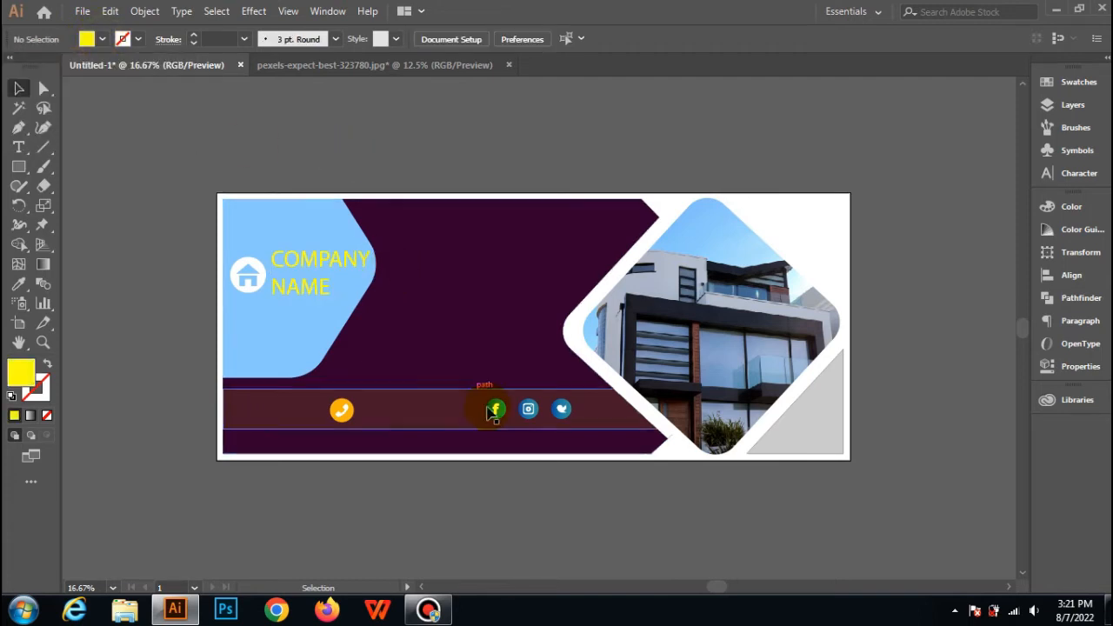
# Apply the large background shape's dark purple appearance to the COMPANY NAME lettering with the Eyedropper and deselect it.
pyautogui.click(348, 262)
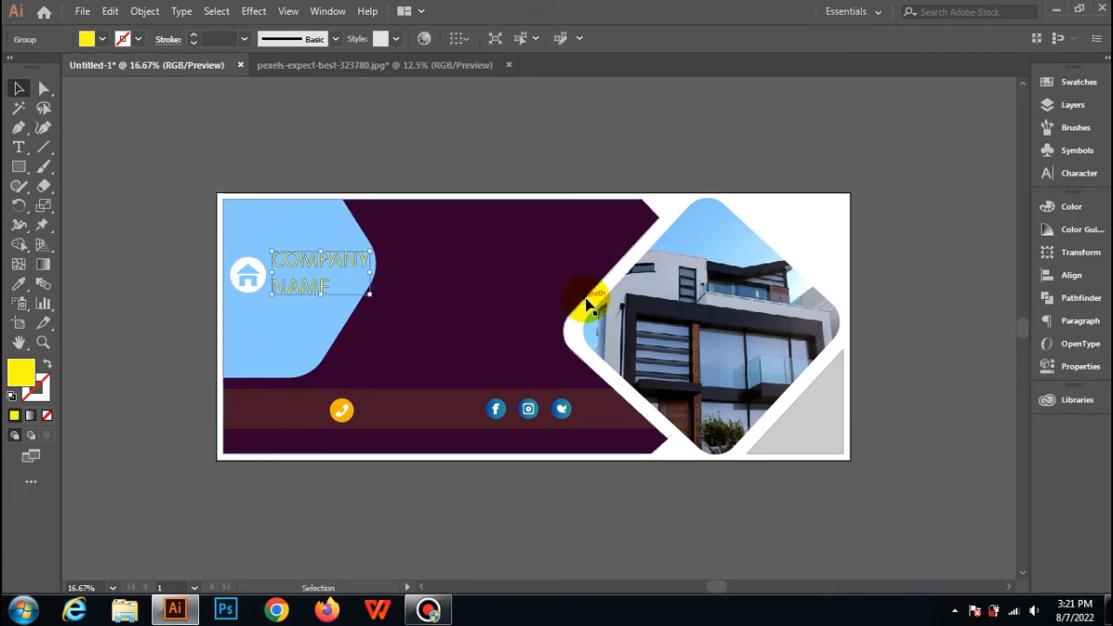
pyautogui.click(17, 284)
pyautogui.click(524, 289)
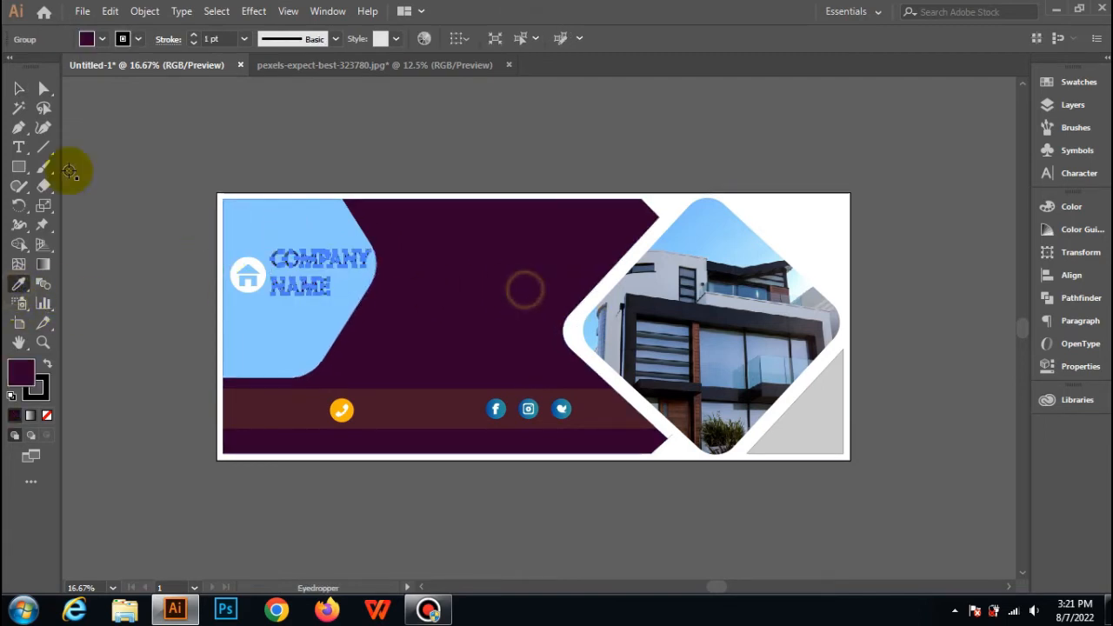
pyautogui.click(18, 89)
pyautogui.click(185, 128)
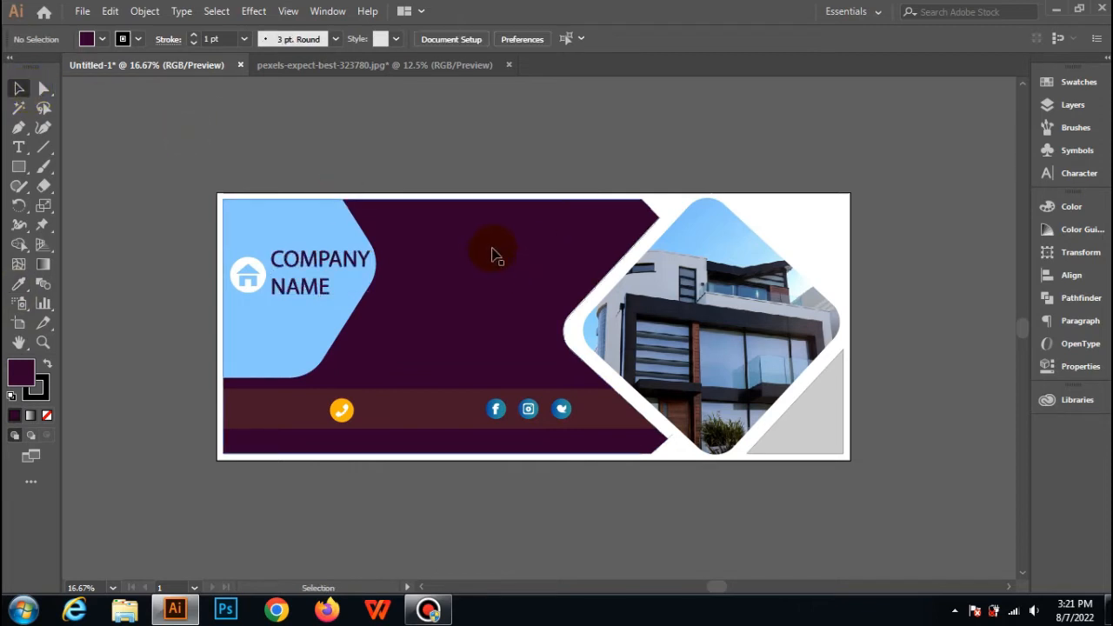
# Add the text "MODERN" on the dark purple area between the hexagon and the house photo.
pyautogui.click(18, 147)
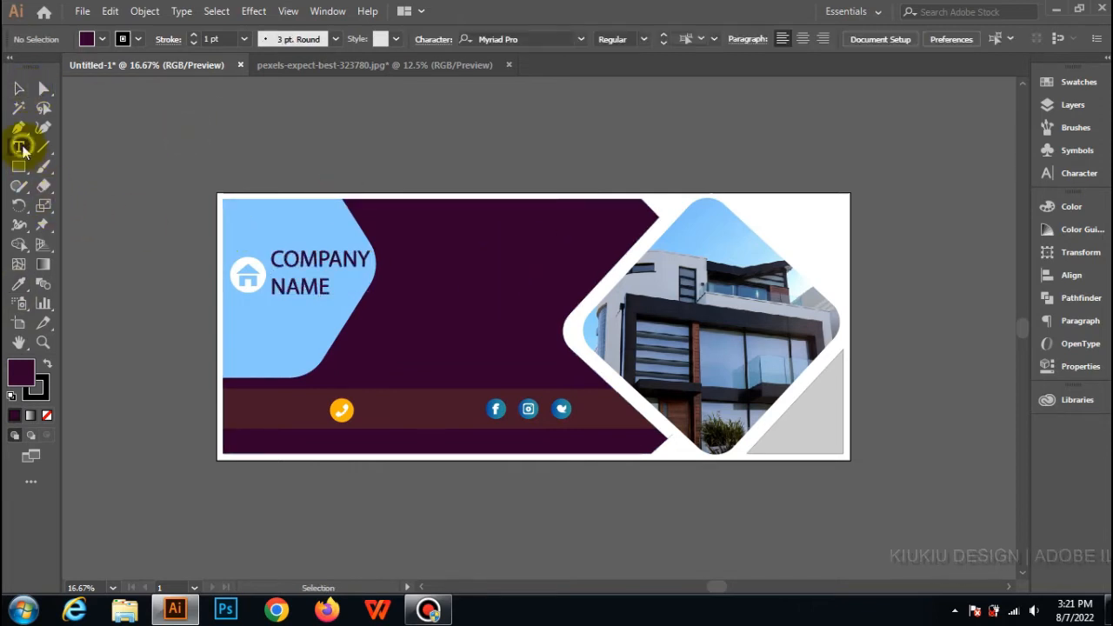
pyautogui.click(410, 246)
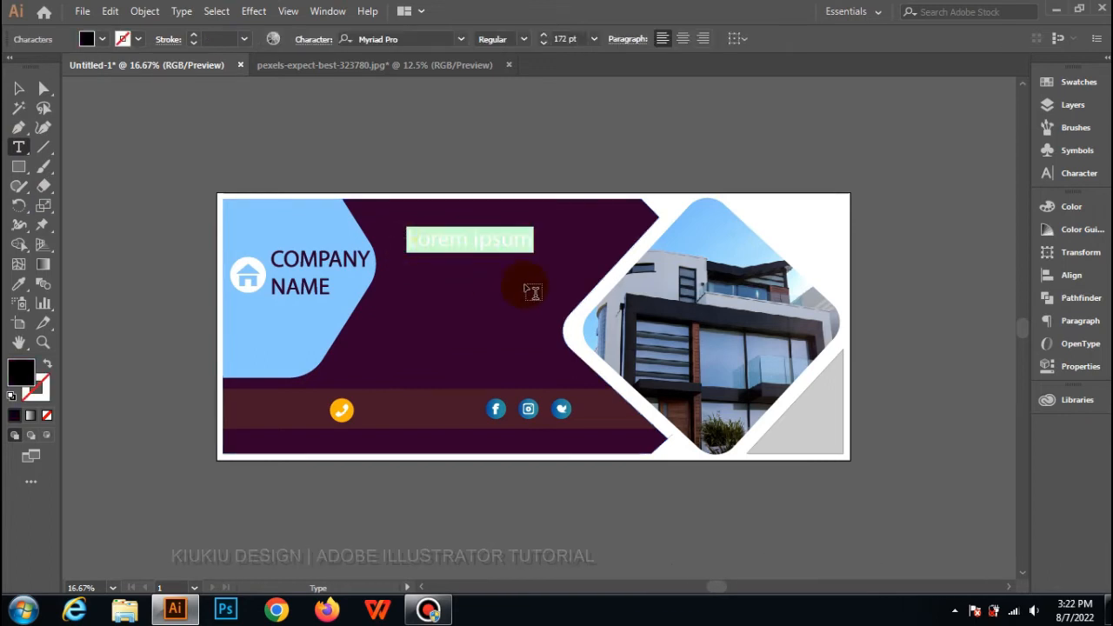
pyautogui.write('MO')
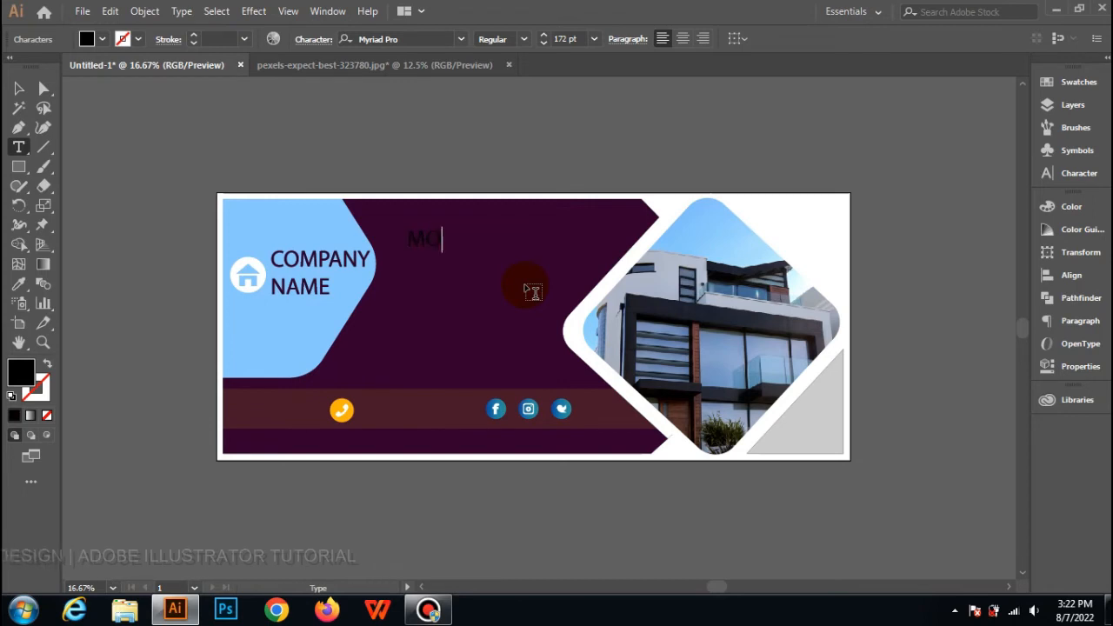
pyautogui.write('DERN')
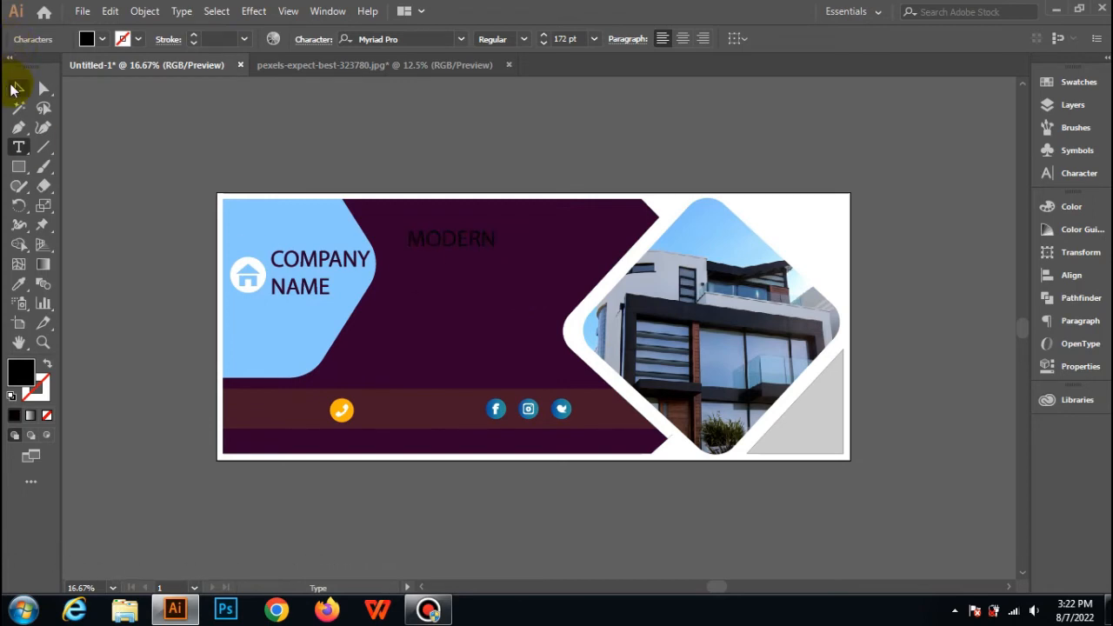
# Set the font of the whole MODERN text to Times New Roman.
pyautogui.hotkey('ctrl', 'a')
pyautogui.click(460, 40)
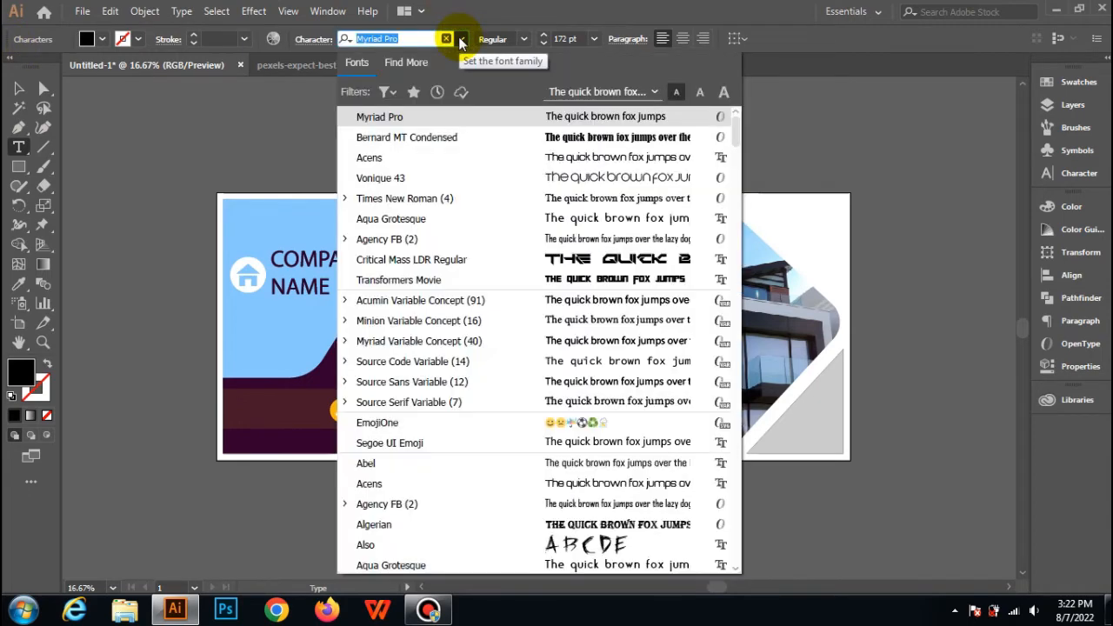
pyautogui.click(436, 197)
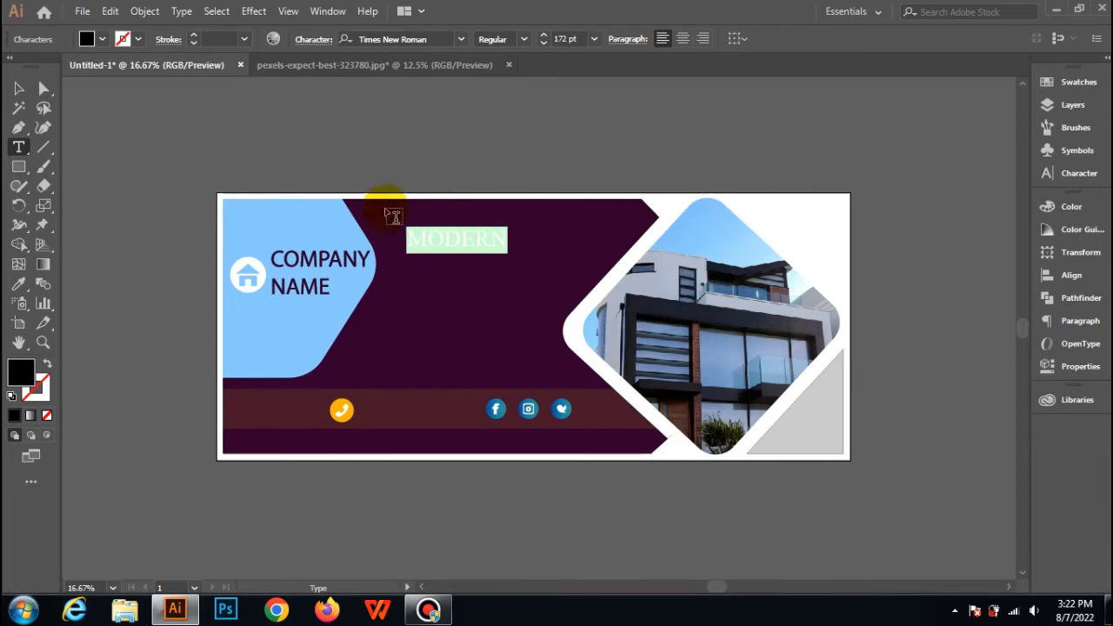
# Move the MODERN text slightly down and toward the house photo, and fill it with RGB Yellow.
pyautogui.click(19, 88)
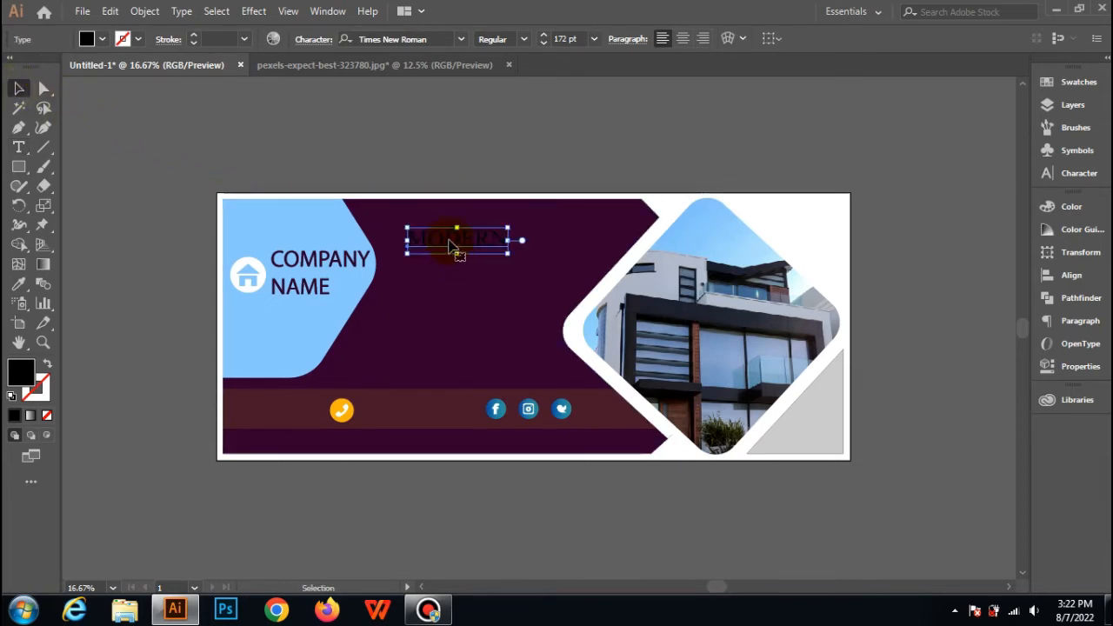
pyautogui.moveTo(450, 246); pyautogui.dragTo(487, 265)
pyautogui.click(99, 42)
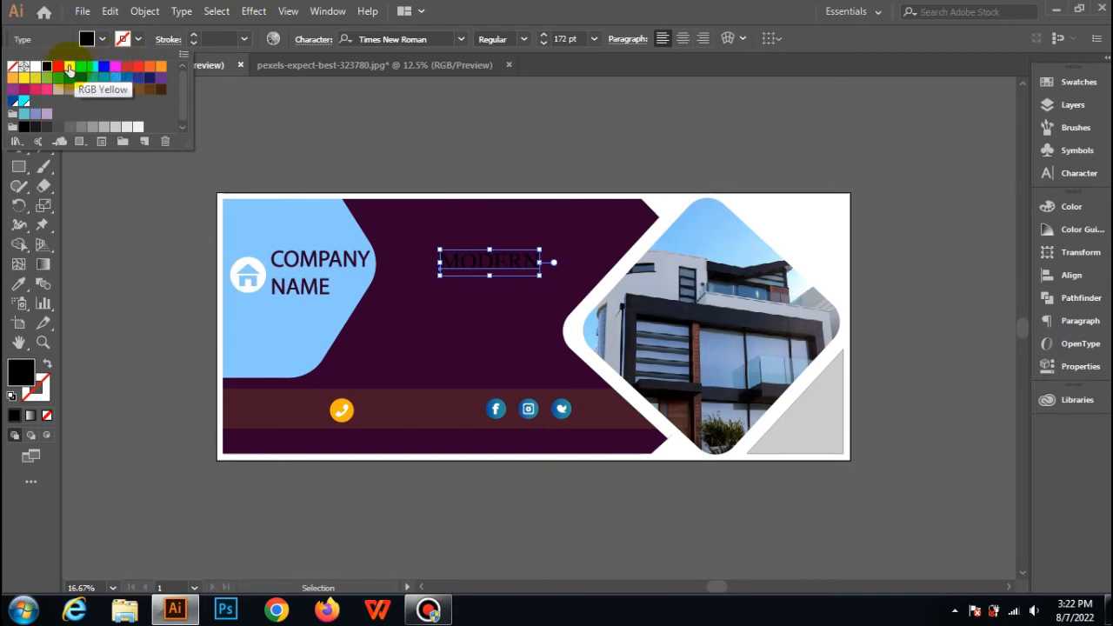
pyautogui.click(69, 67)
pyautogui.click(254, 102)
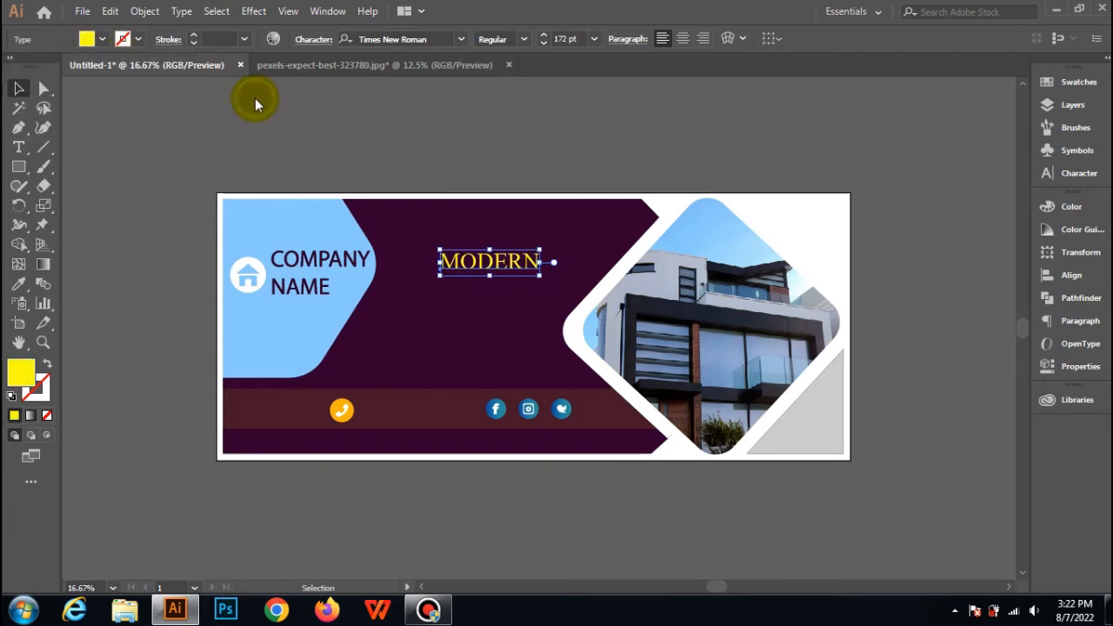
# Convert the yellow MODERN text to outlines and deselect it.
pyautogui.rightClick(477, 266)
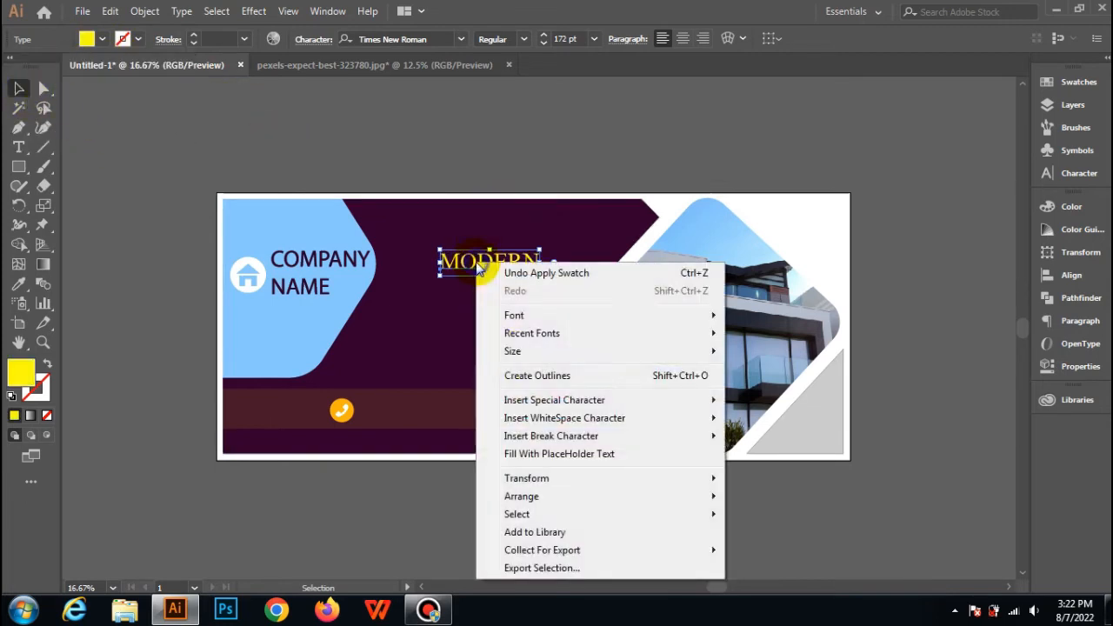
pyautogui.click(518, 377)
pyautogui.click(384, 144)
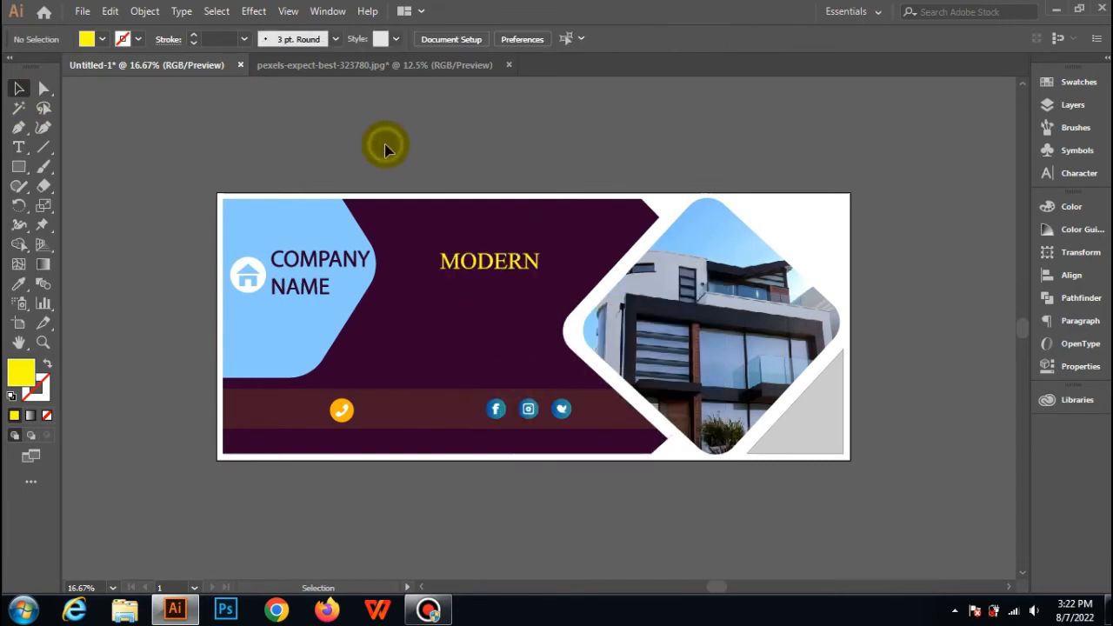
# Add the text "HOME" on the dark purple area just below MODERN.
pyautogui.click(19, 146)
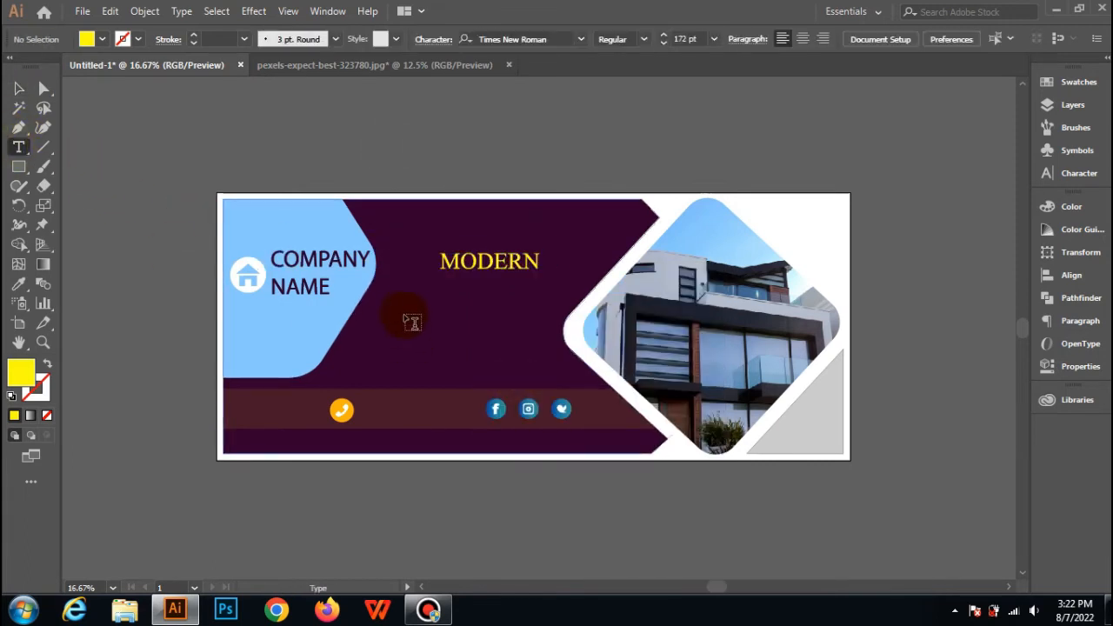
pyautogui.click(404, 312)
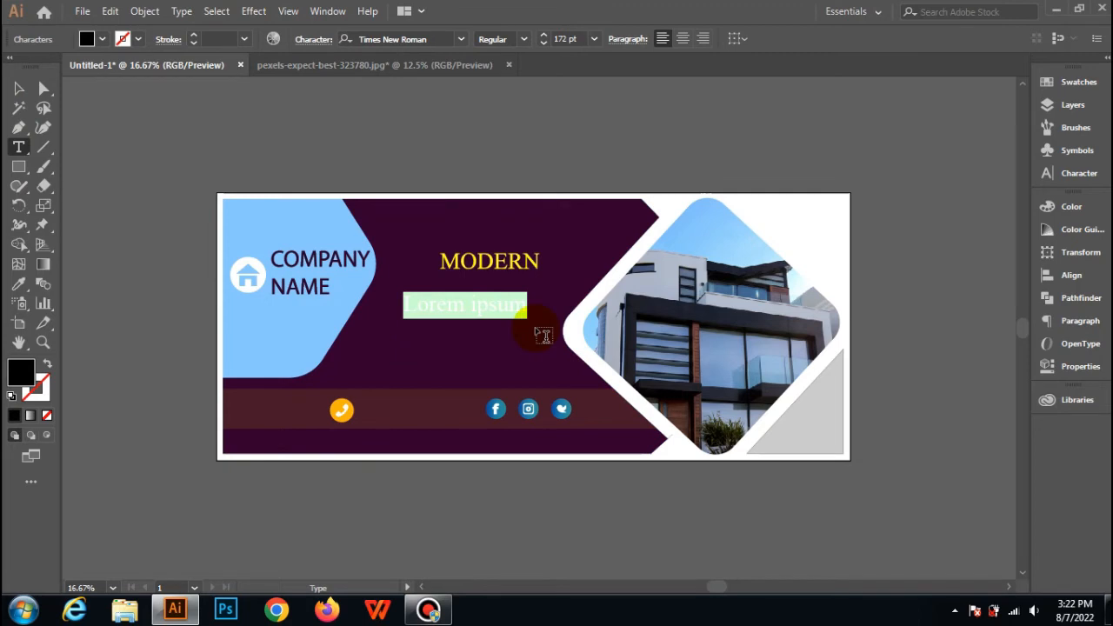
pyautogui.click(532, 326)
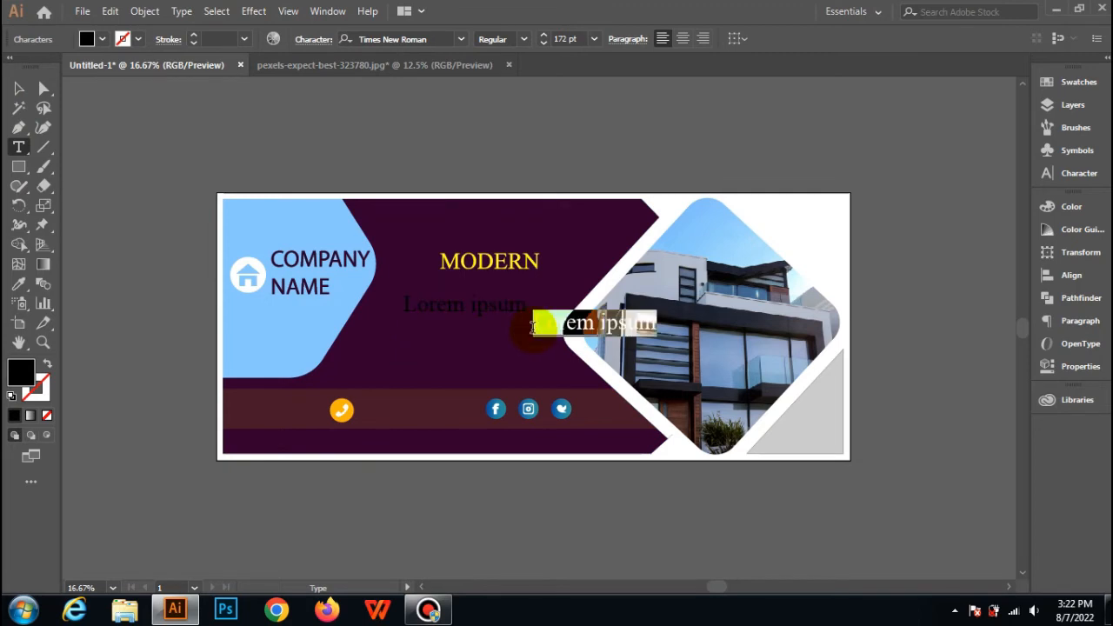
pyautogui.hotkey('ctrl', 'z')
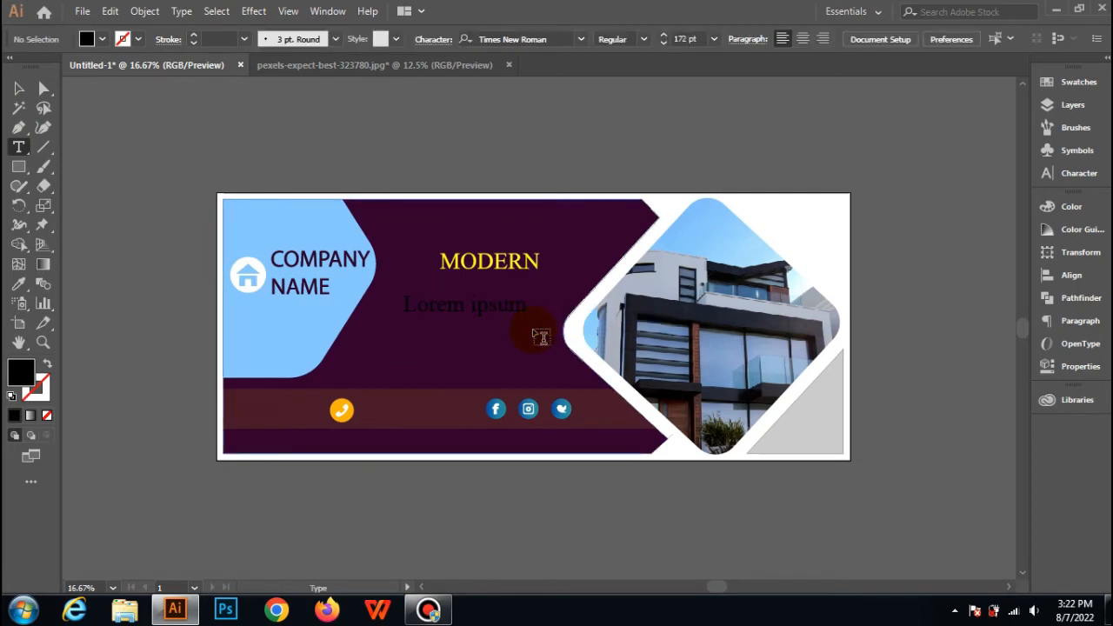
pyautogui.click(508, 310)
pyautogui.hotkey('ctrl', 'a')
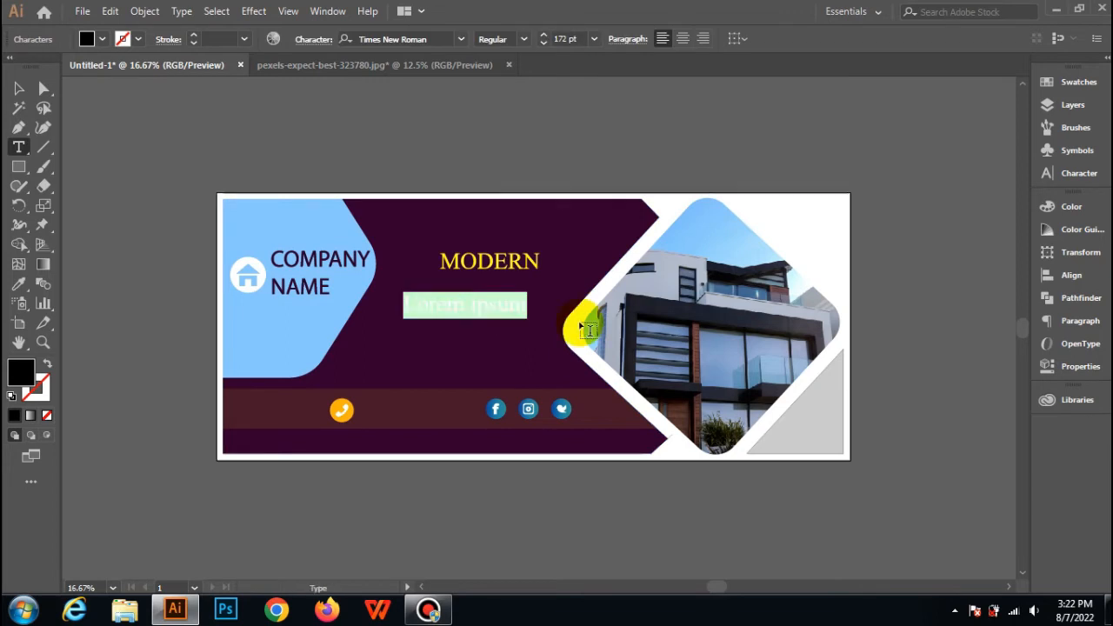
pyautogui.write('HOME')
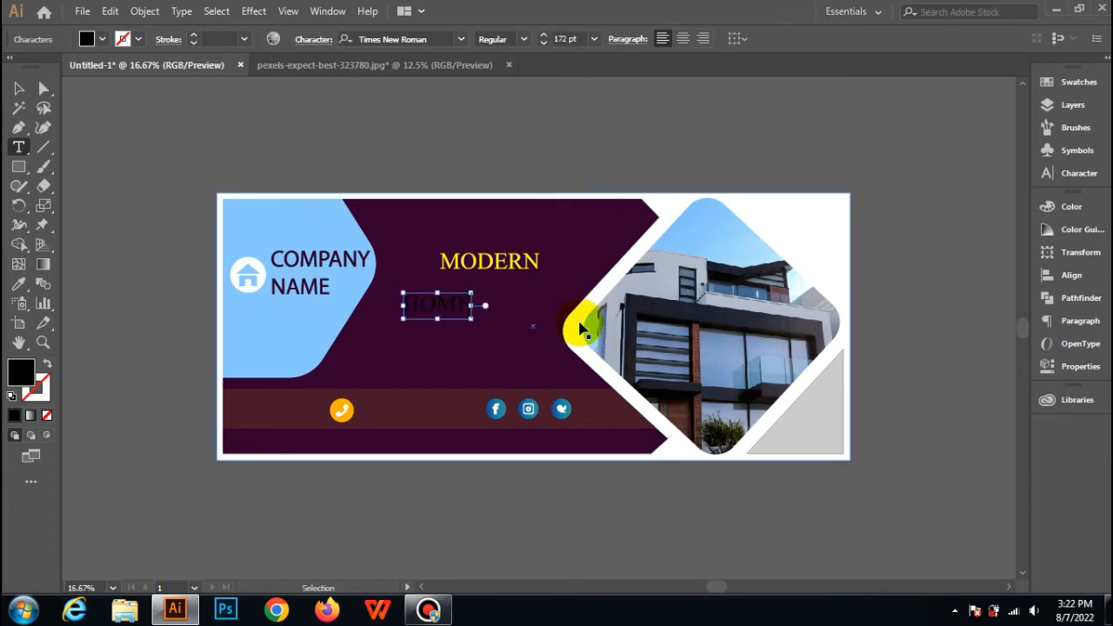
# Set the font size of the whole HOME text to 280 pt.
pyautogui.hotkey('ctrl', 'a')
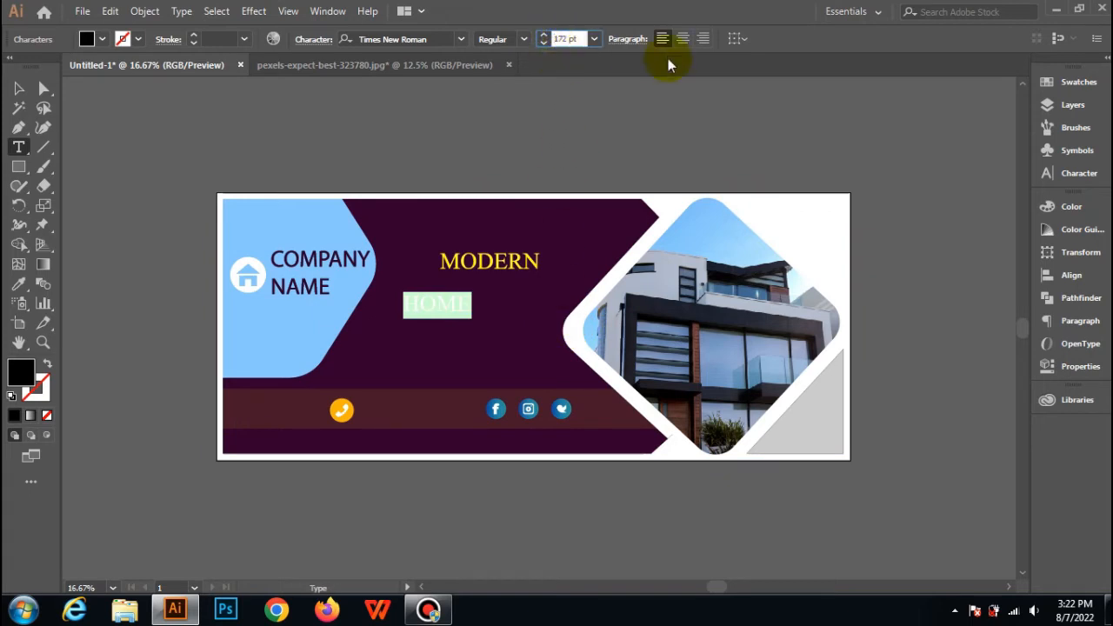
pyautogui.press('BackSpace')
pyautogui.write('2')
pyautogui.press('Return')
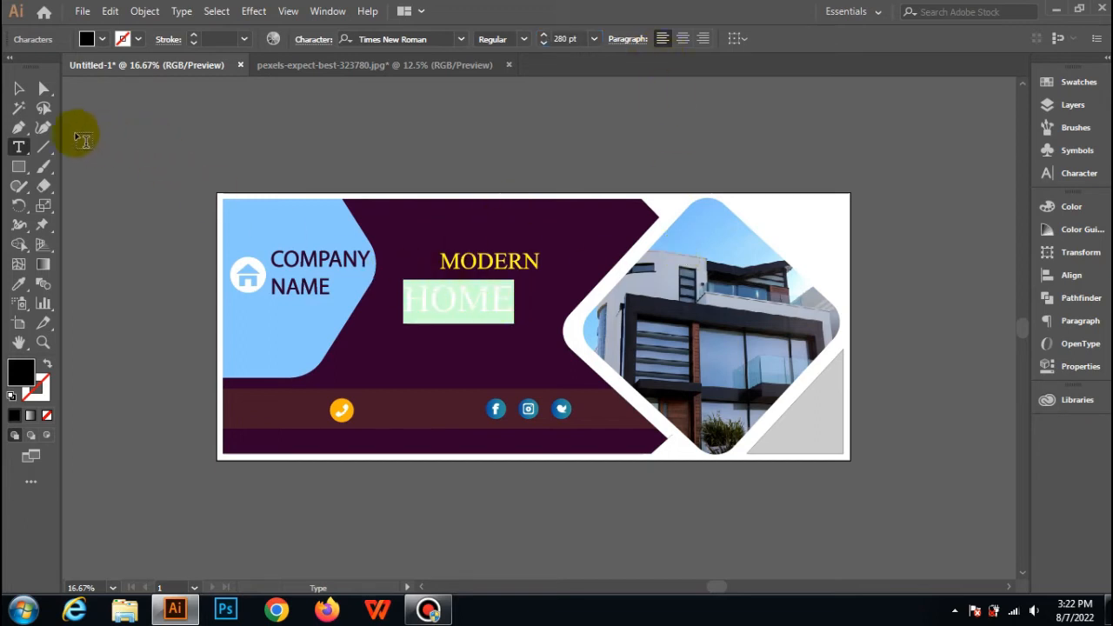
# Convert HOME to outlines, align its right end with MODERN directly above, and stretch the lettering wider toward the hexagon.
pyautogui.click(18, 88)
pyautogui.rightClick(500, 300)
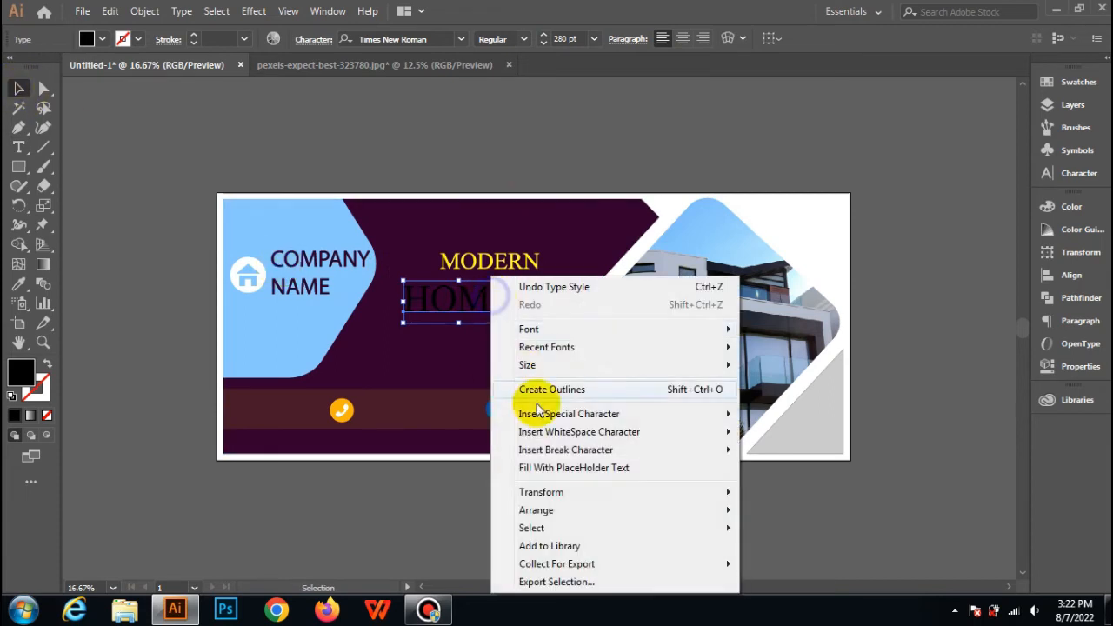
pyautogui.click(546, 388)
pyautogui.moveTo(492, 302); pyautogui.dragTo(540, 290)
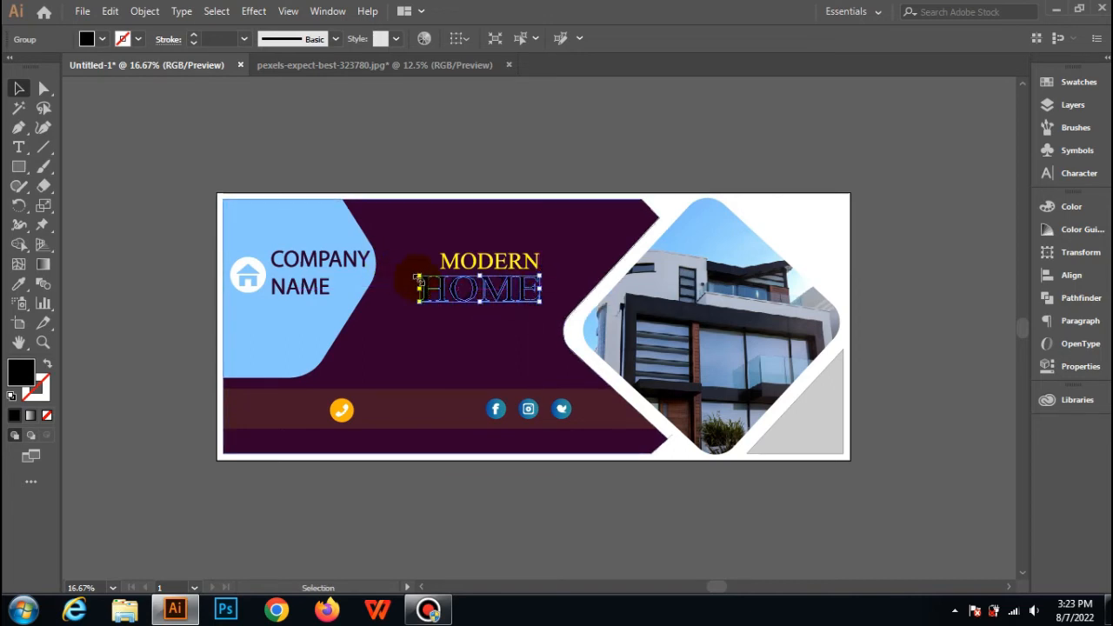
pyautogui.moveTo(418, 288); pyautogui.dragTo(397, 291)
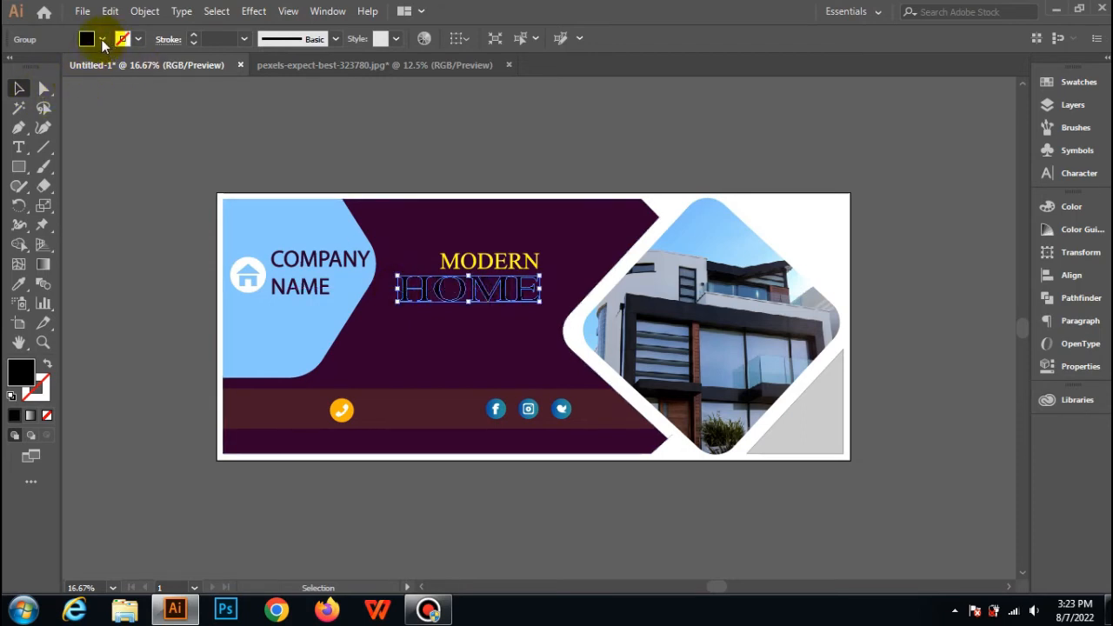
# Fill the outlined HOME lettering with the bright blue swatch and deselect it.
pyautogui.click(101, 41)
pyautogui.click(104, 66)
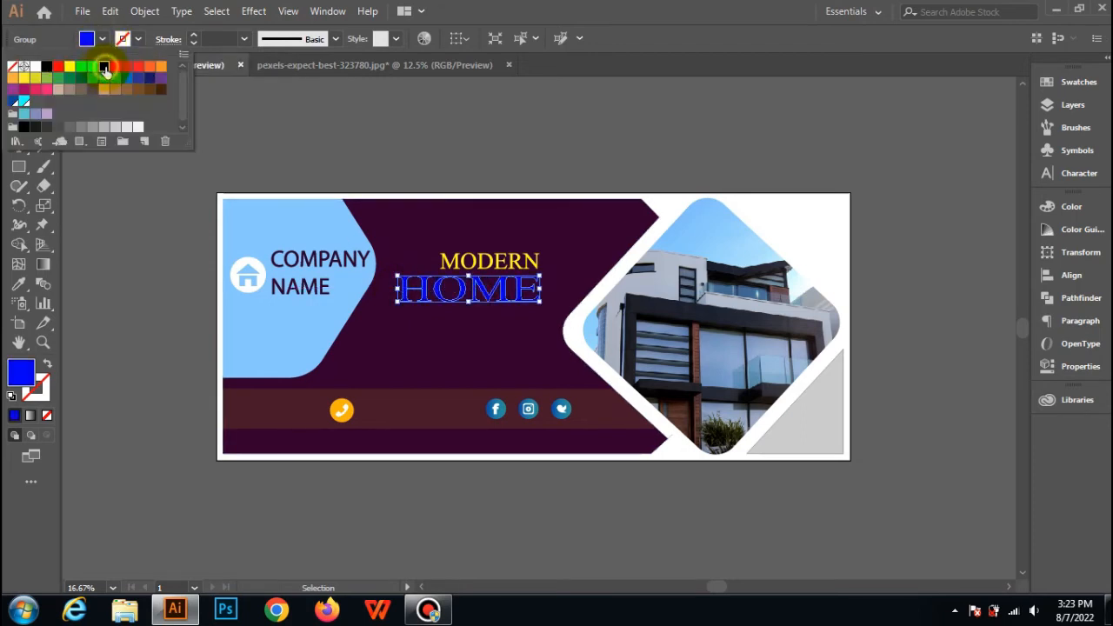
pyautogui.click(392, 169)
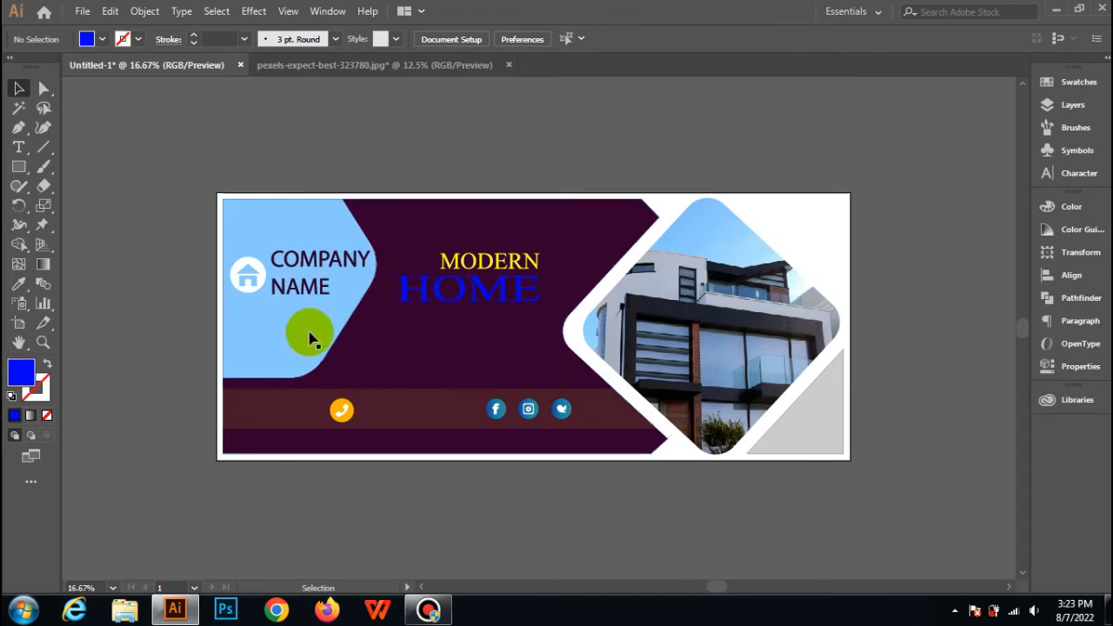
# Add the text "FOR SALE" at 150 pt on the dark purple area below HOME.
pyautogui.click(19, 128)
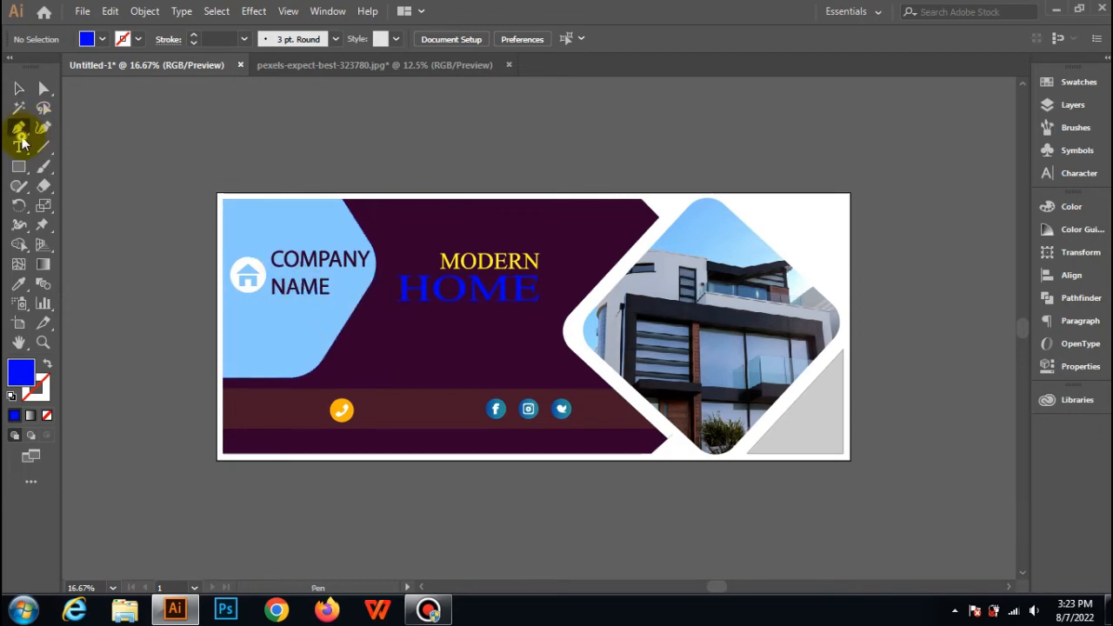
pyautogui.click(18, 147)
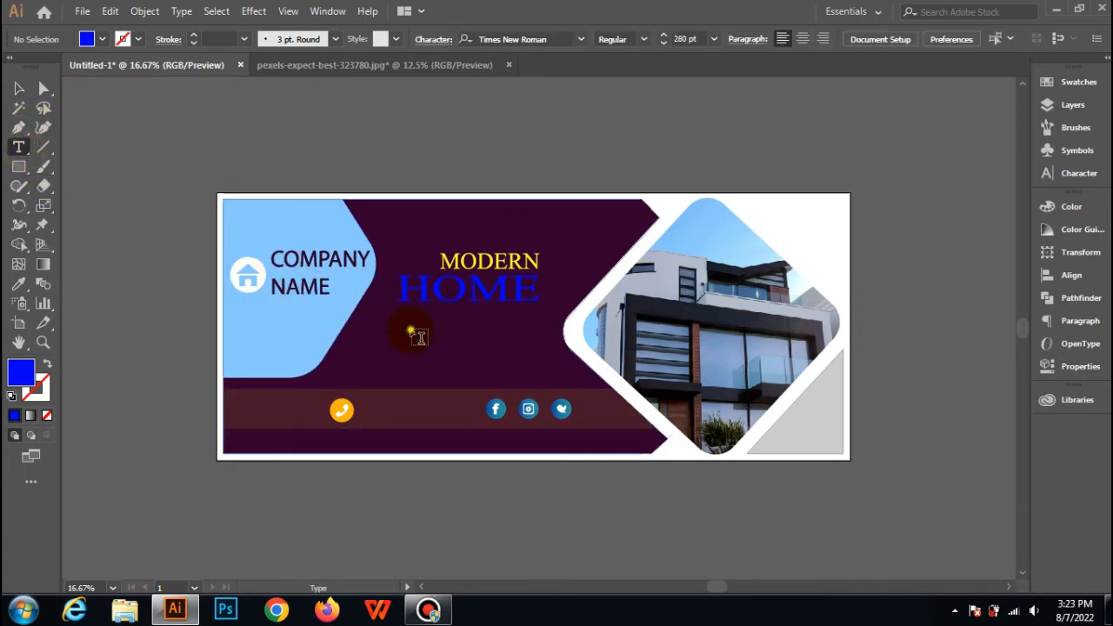
pyautogui.click(411, 326)
pyautogui.click(561, 38)
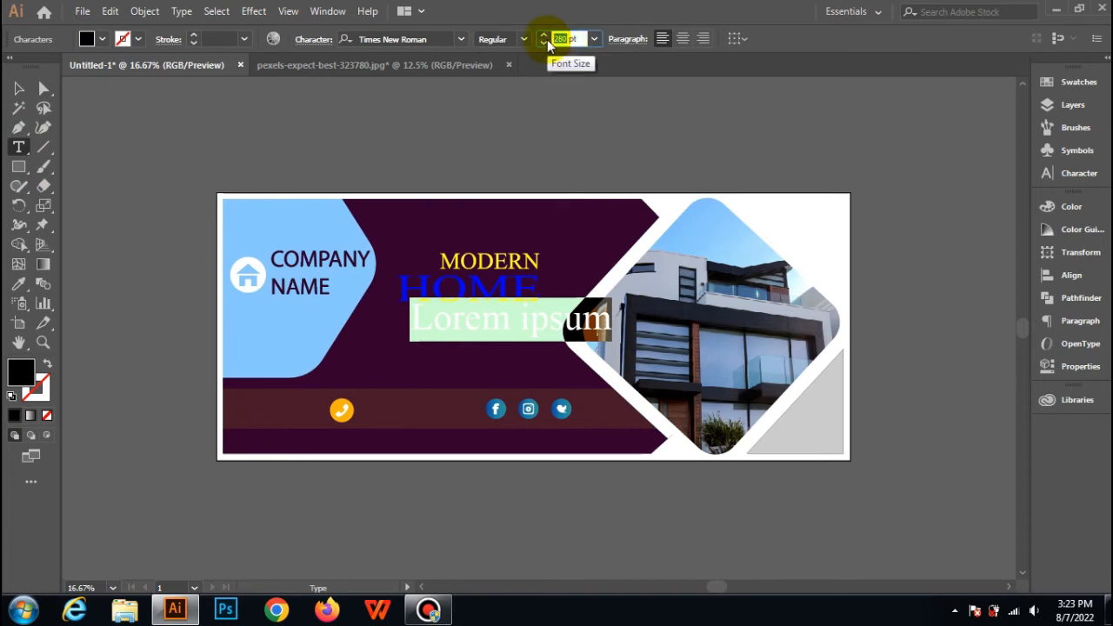
pyautogui.write('150')
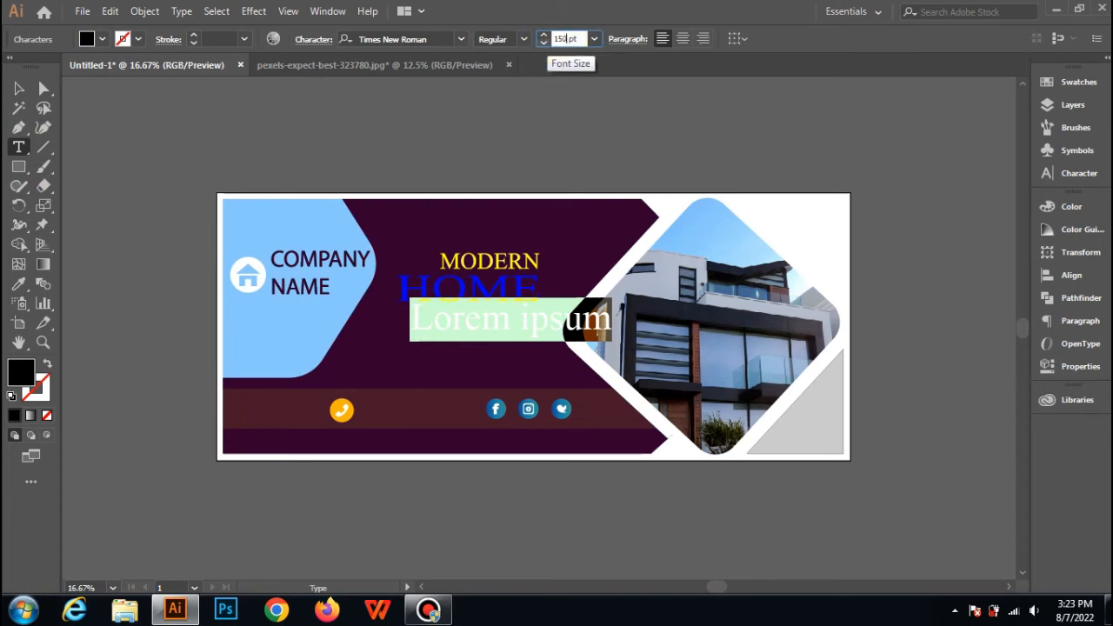
pyautogui.press('Return')
pyautogui.write('FOR SALE')
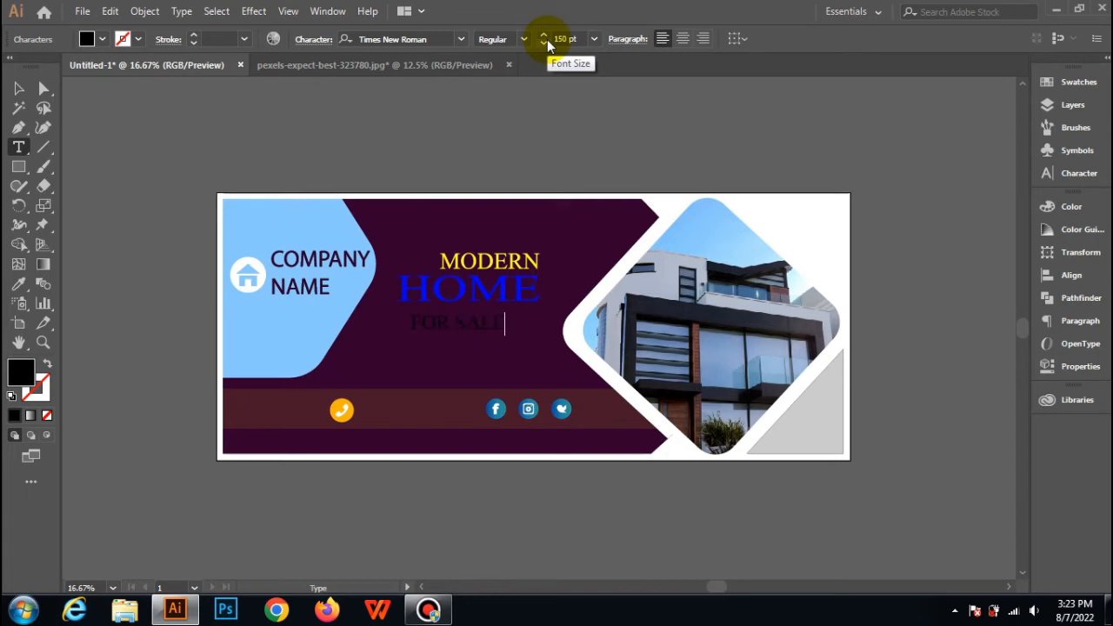
# Fill the whole FOR SALE text with yellow and deselect it.
pyautogui.hotkey('ctrl', 'a')
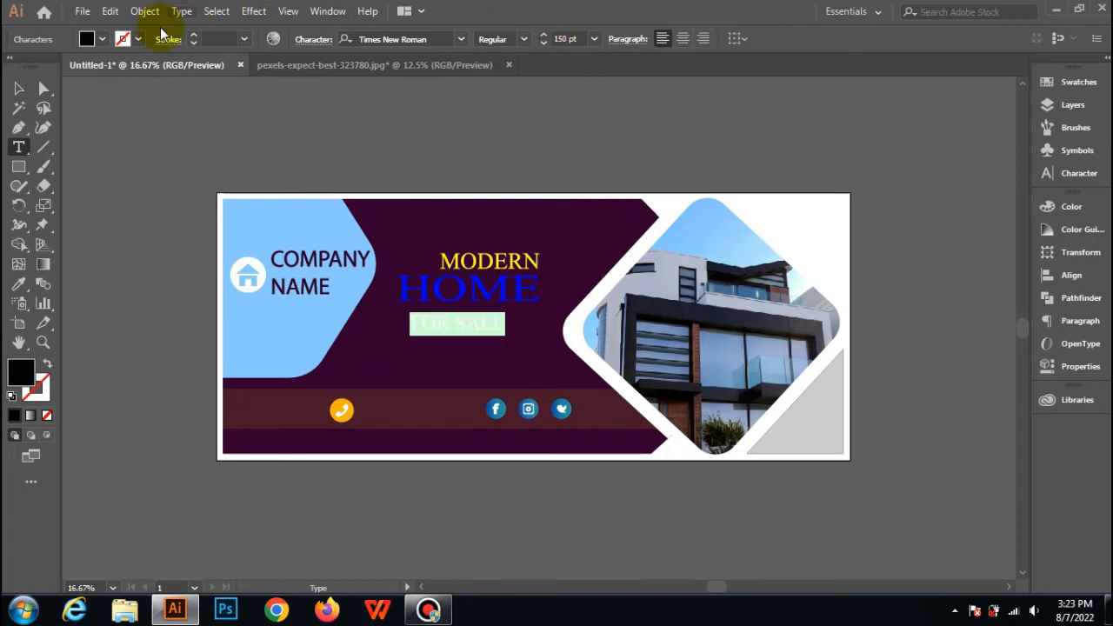
pyautogui.click(87, 42)
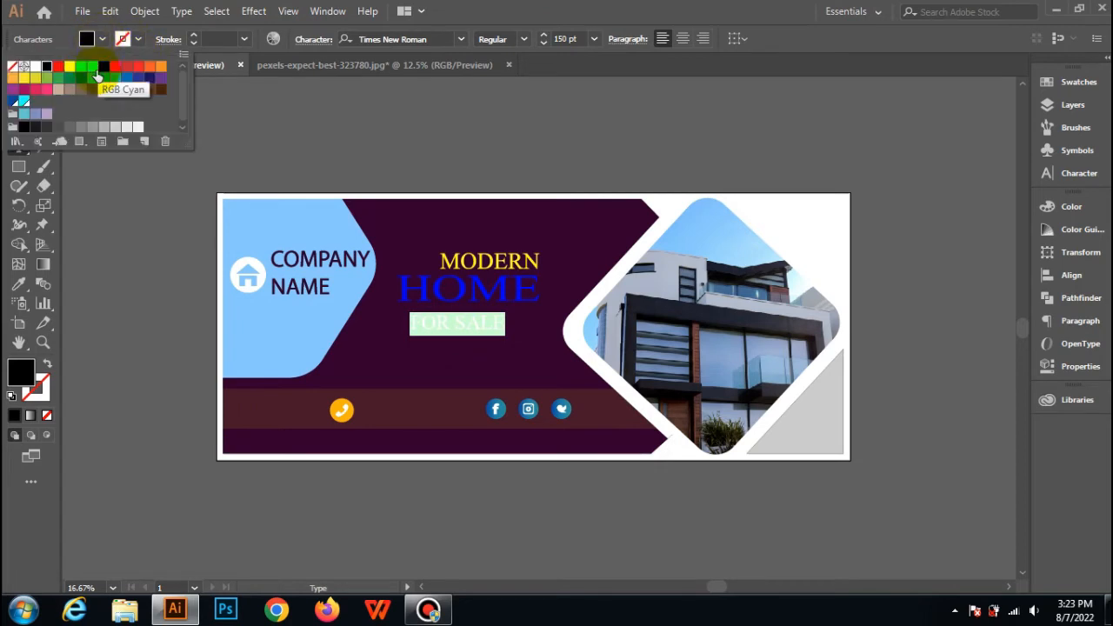
pyautogui.click(70, 69)
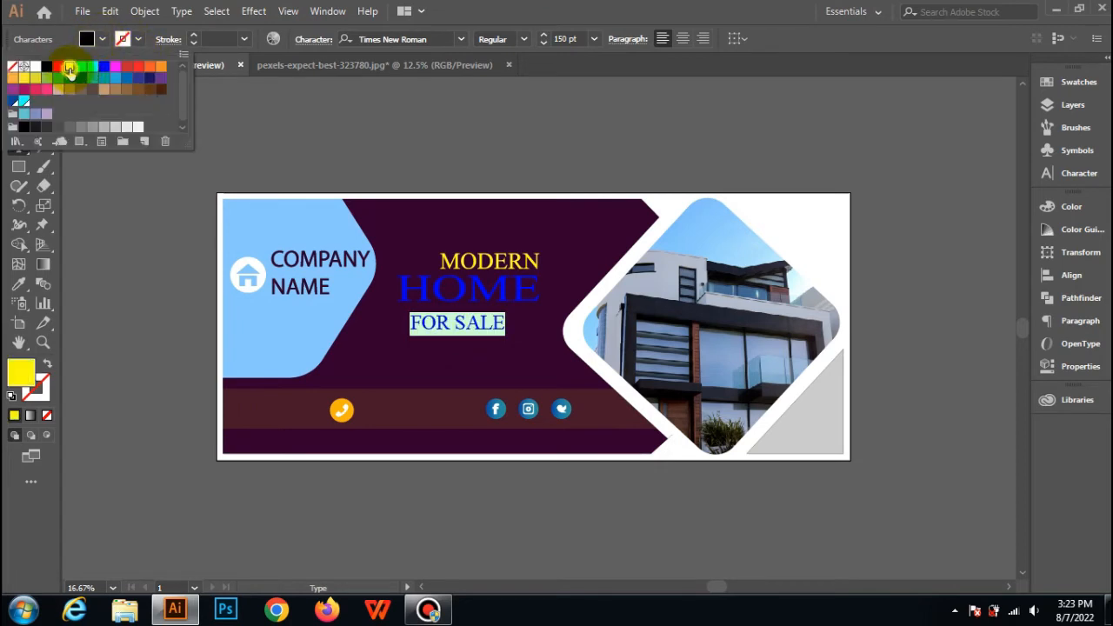
pyautogui.click(104, 220)
# Move the FOR SALE text under HOME so that their right ends line up.
pyautogui.click(19, 88)
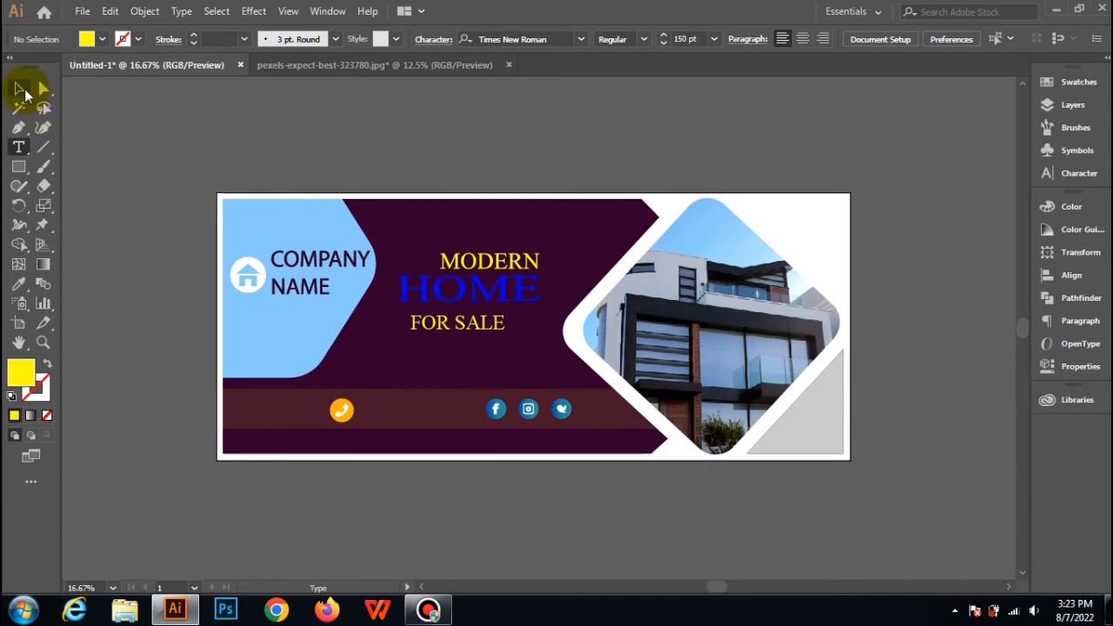
pyautogui.moveTo(458, 322); pyautogui.dragTo(497, 321)
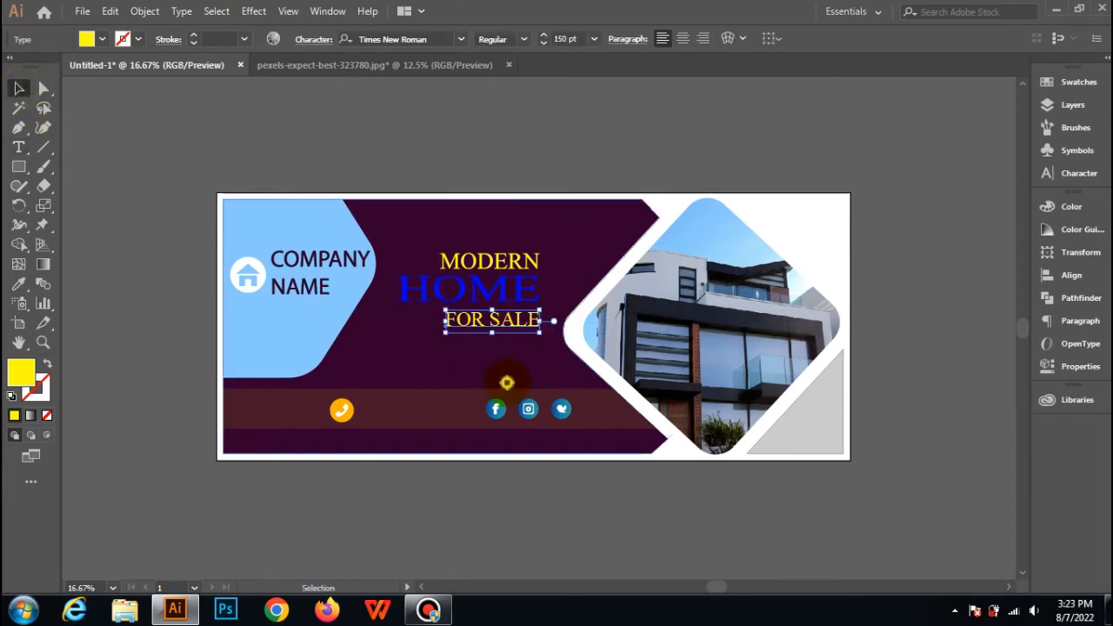
pyautogui.click(508, 382)
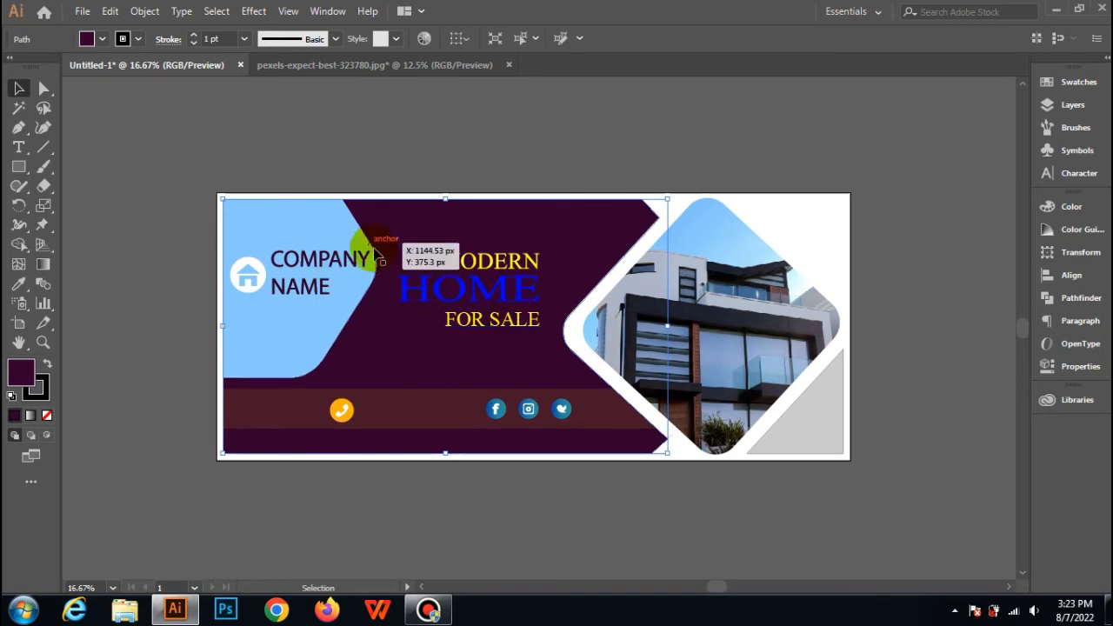
# Change the fill of the HOME lettering to a dark navy blue in the Color Picker and deselect it.
pyautogui.click(421, 294)
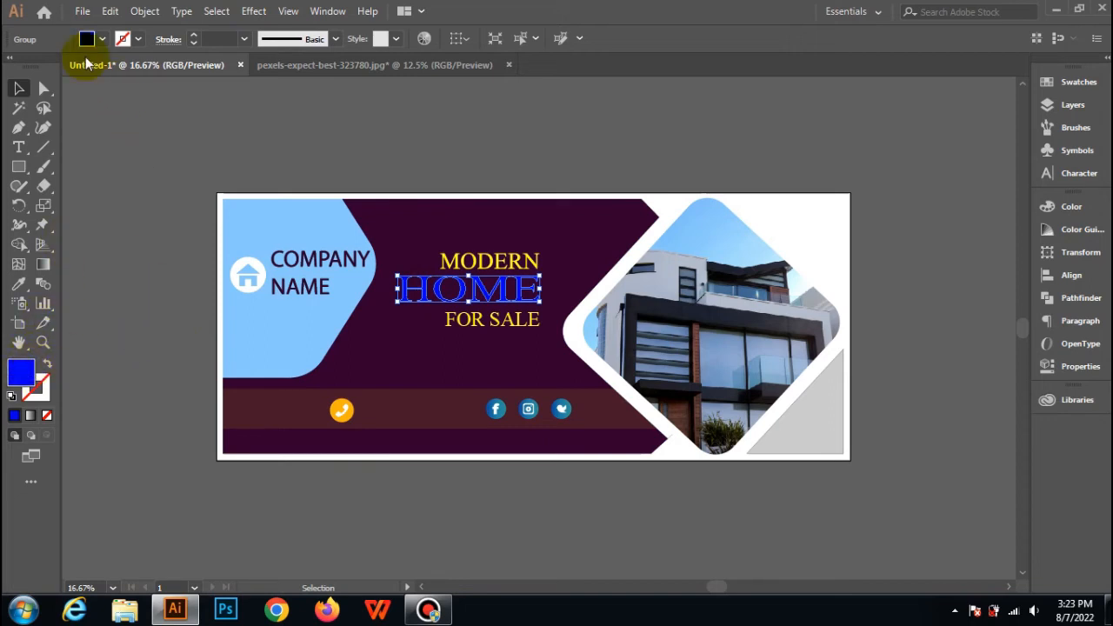
pyautogui.doubleClick(22, 372)
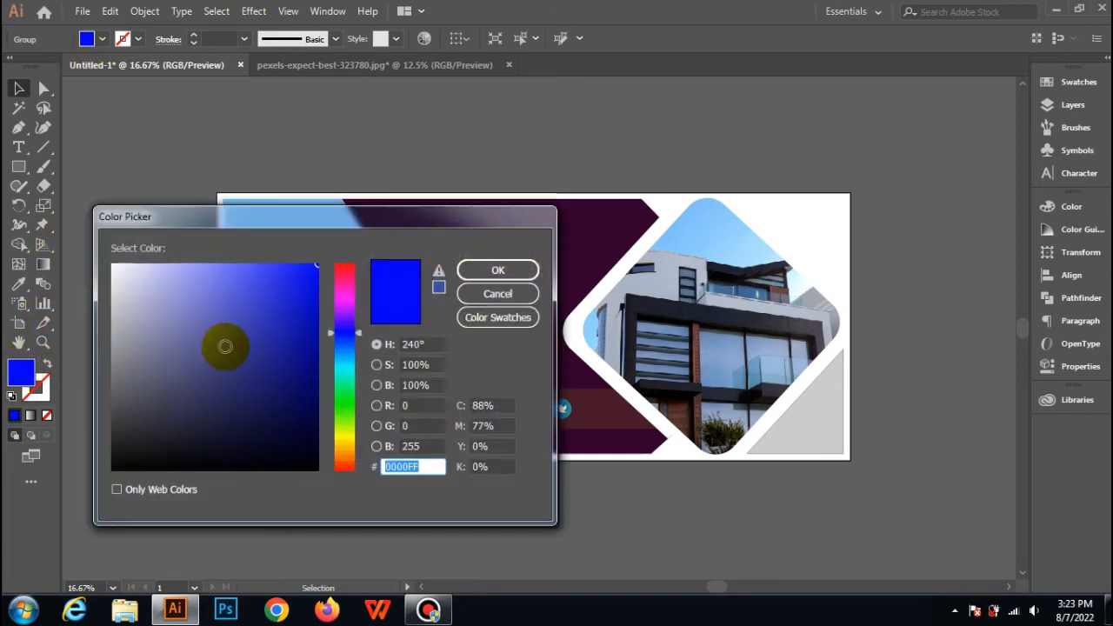
pyautogui.click(295, 402)
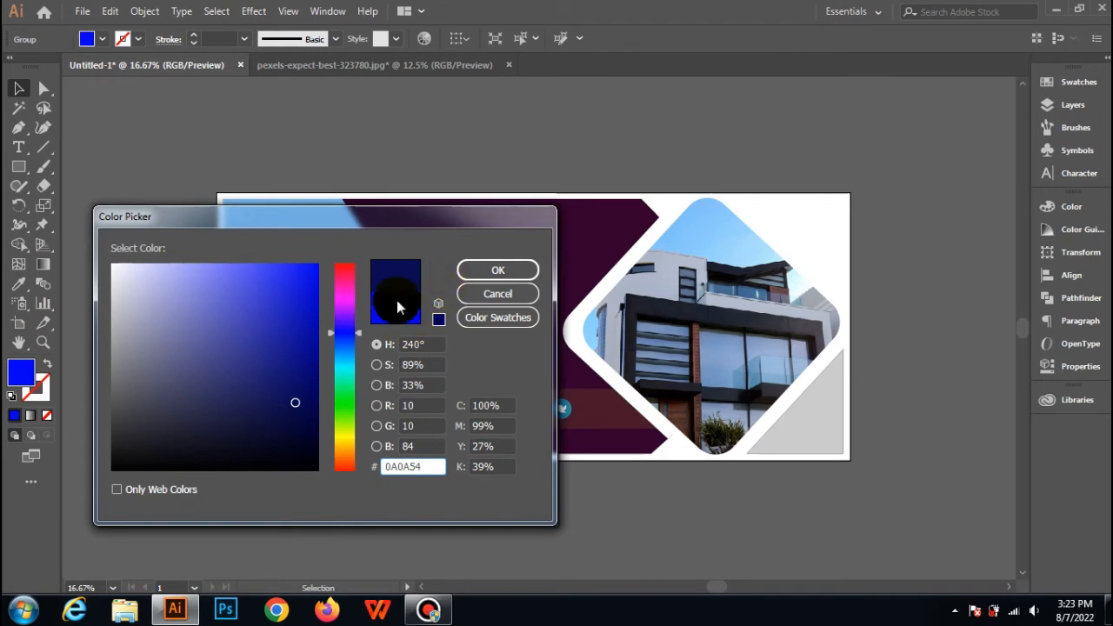
pyautogui.click(312, 361)
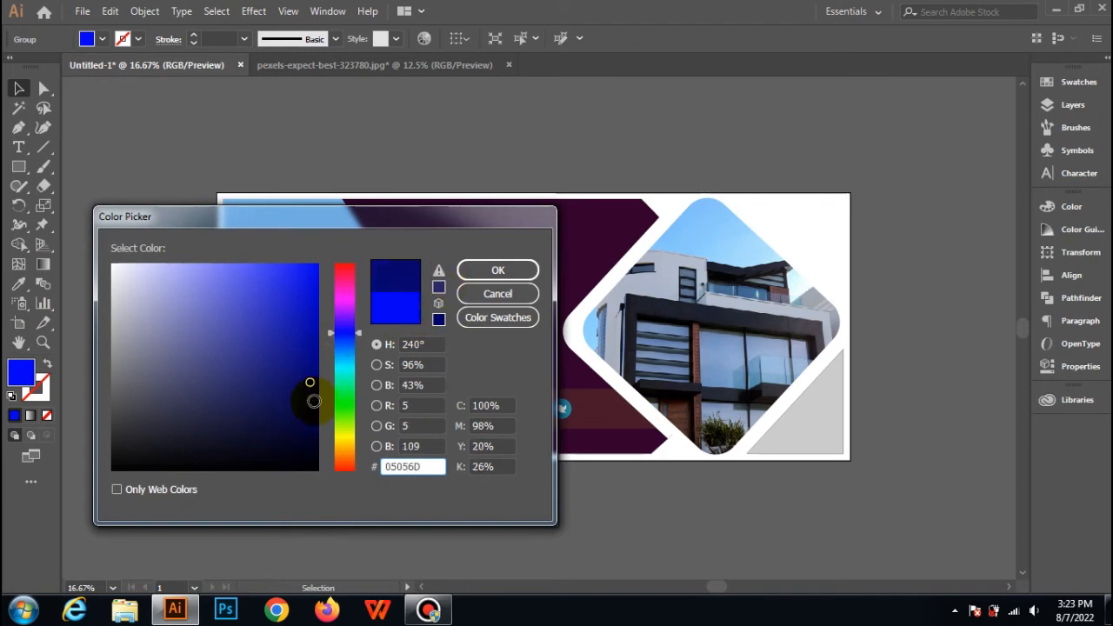
pyautogui.click(312, 402)
pyautogui.click(462, 271)
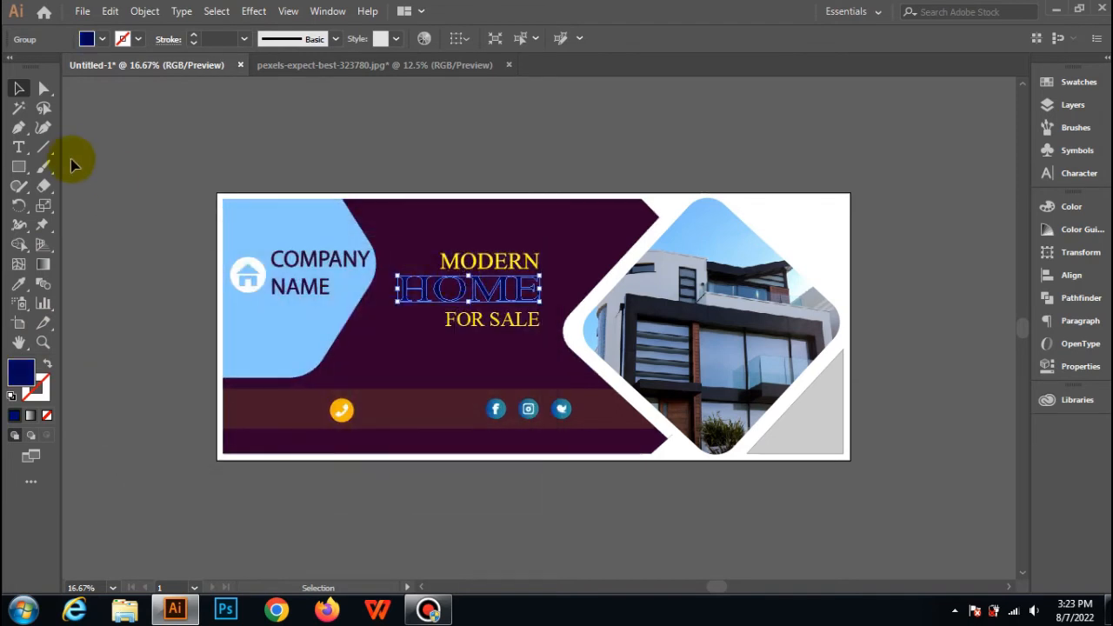
pyautogui.click(125, 111)
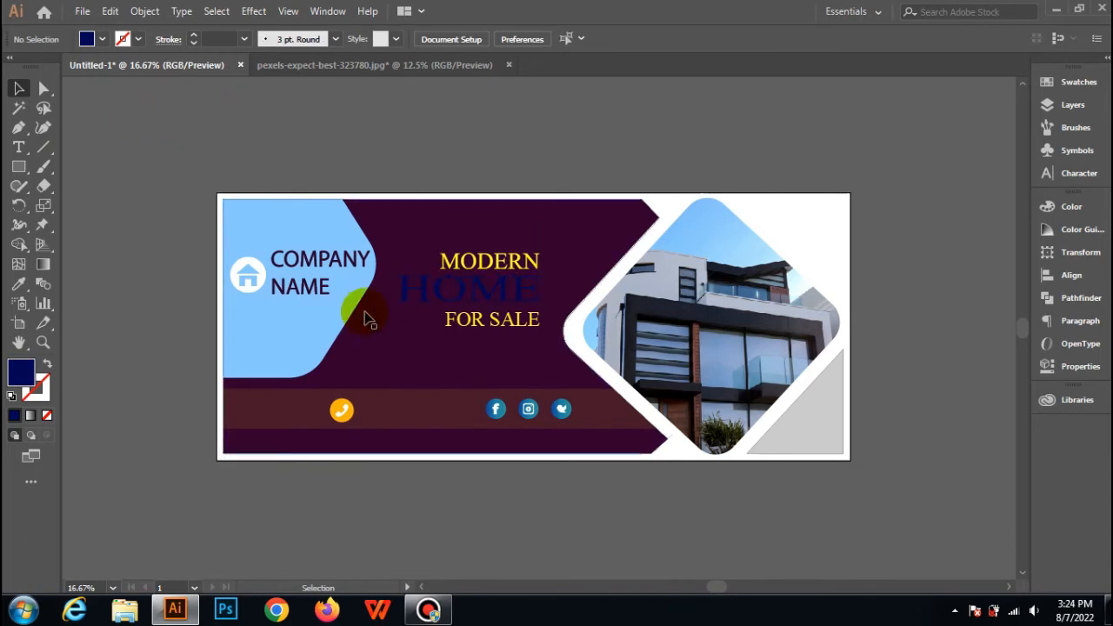
# Fill the HOME lettering with the cyan swatch and deselect it.
pyautogui.click(469, 294)
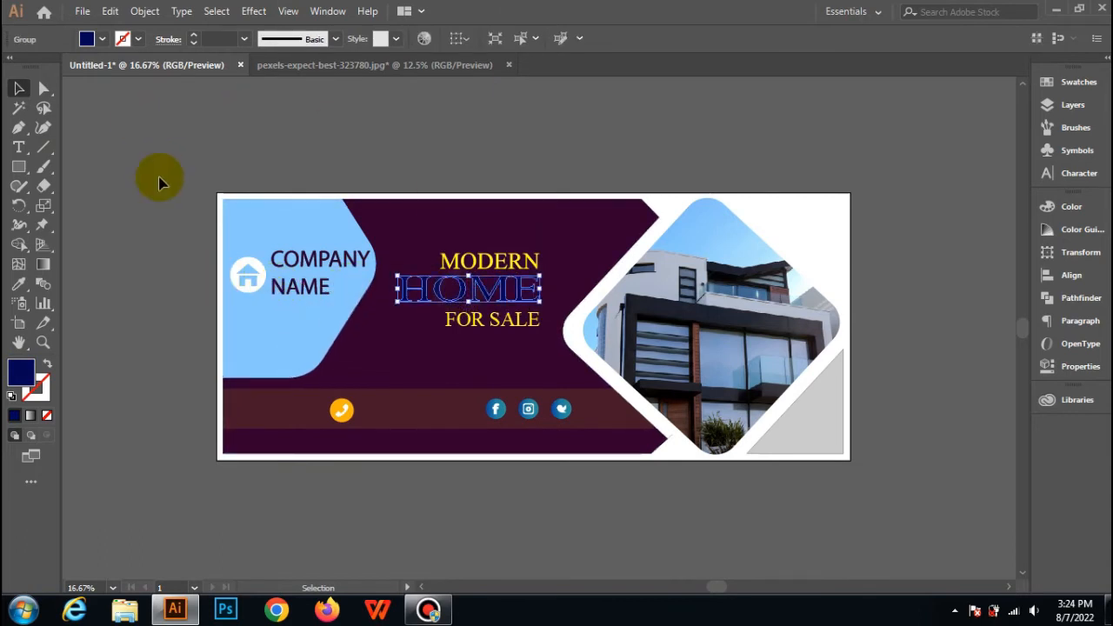
pyautogui.click(102, 39)
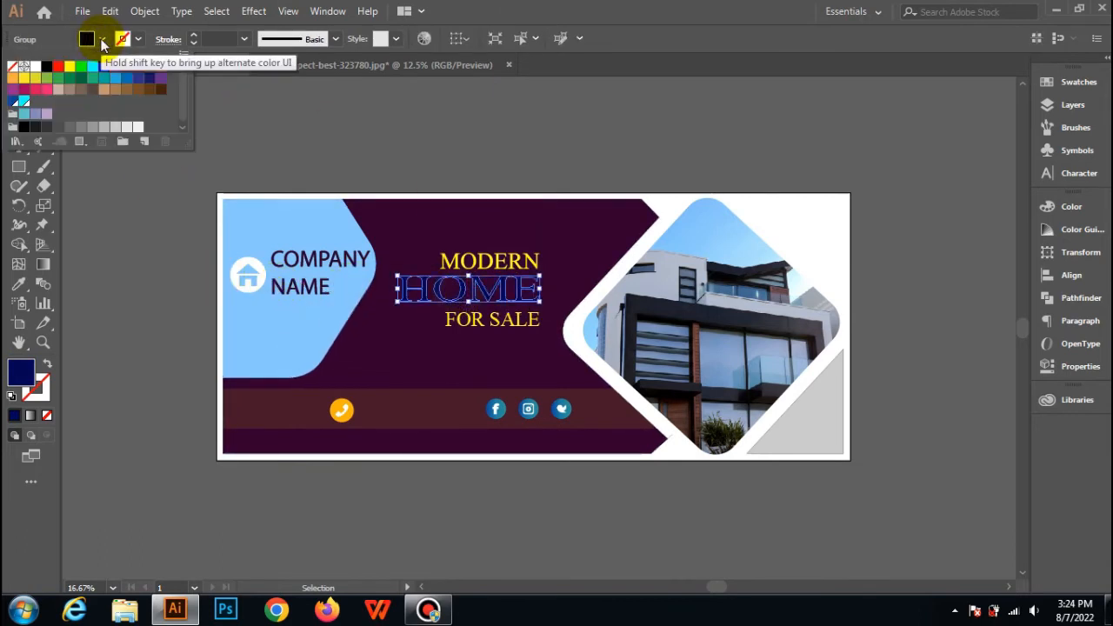
pyautogui.click(23, 102)
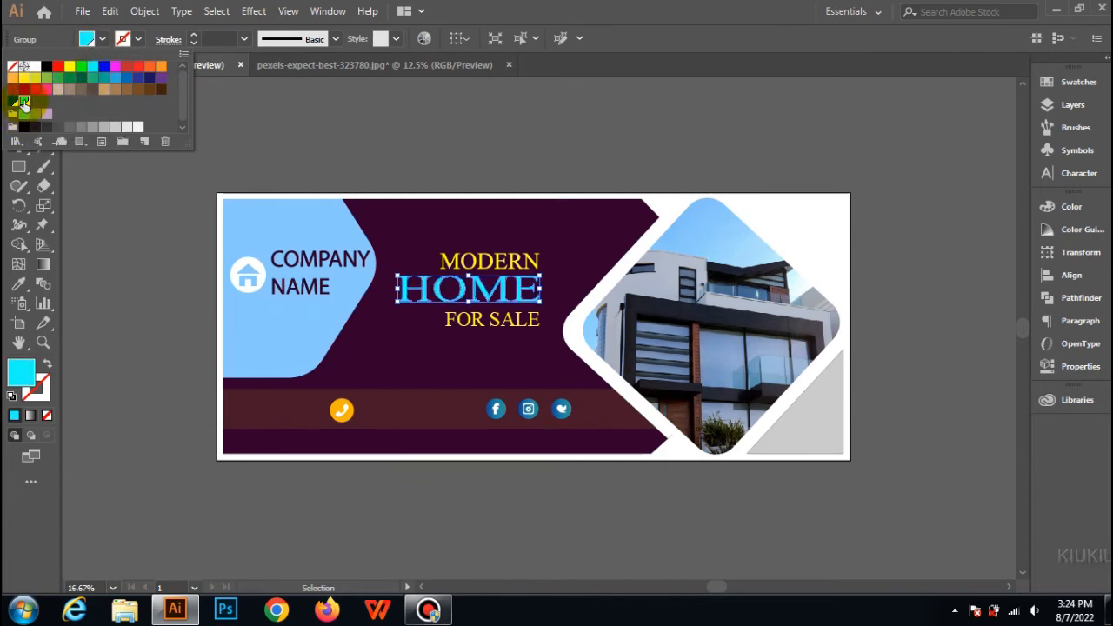
pyautogui.click(368, 144)
pyautogui.click(368, 144)
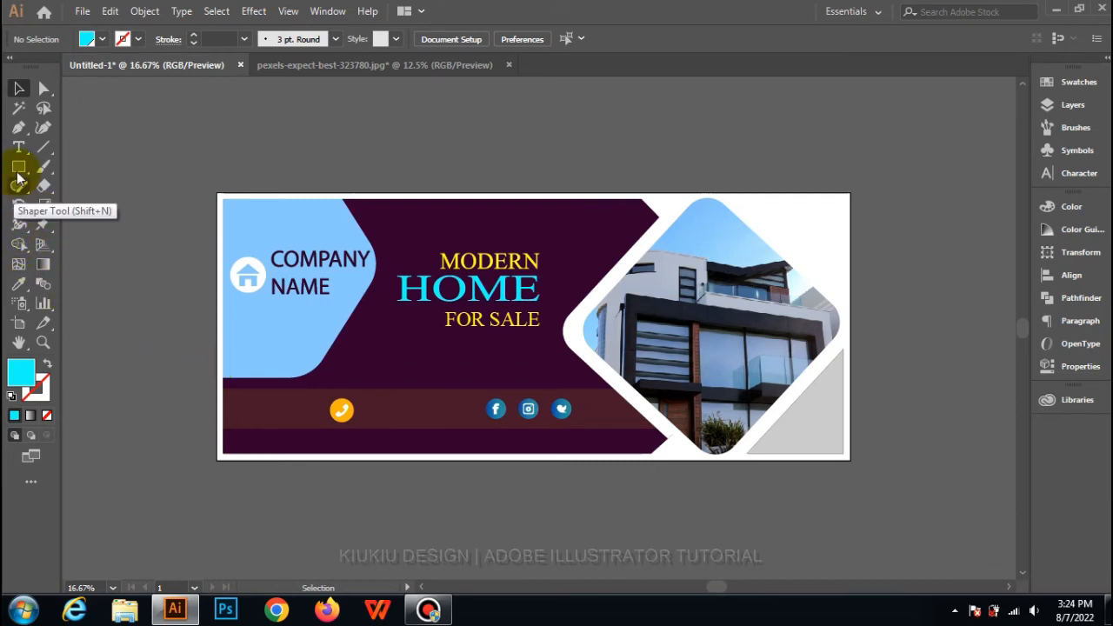
# Add the text "more information call us" on the dark purple area below FOR SALE.
pyautogui.click(18, 147)
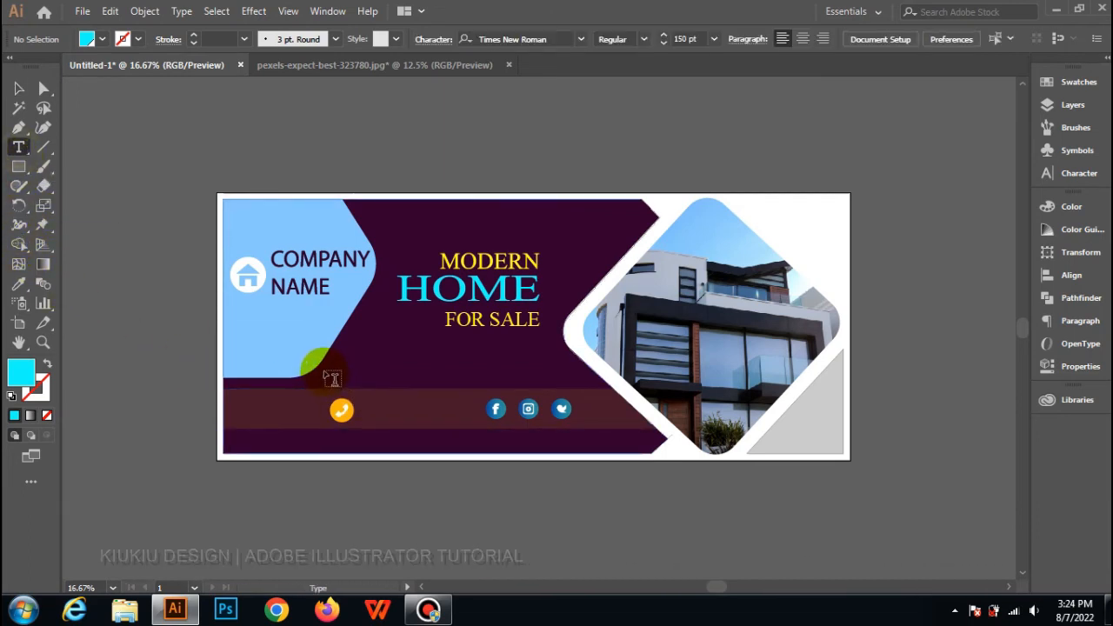
pyautogui.click(327, 369)
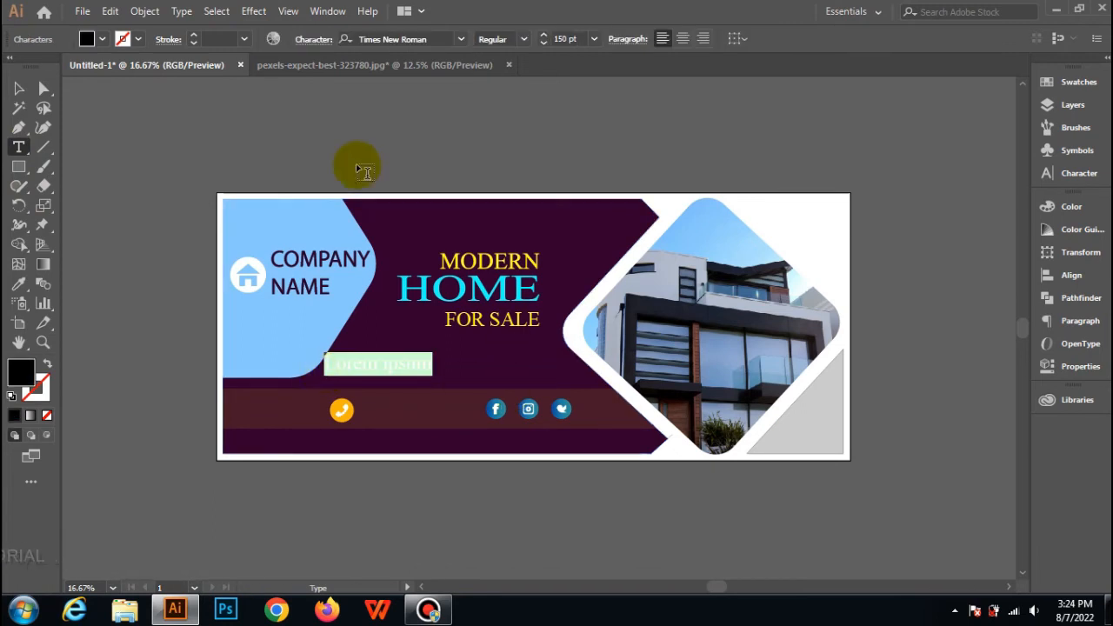
pyautogui.write('mo')
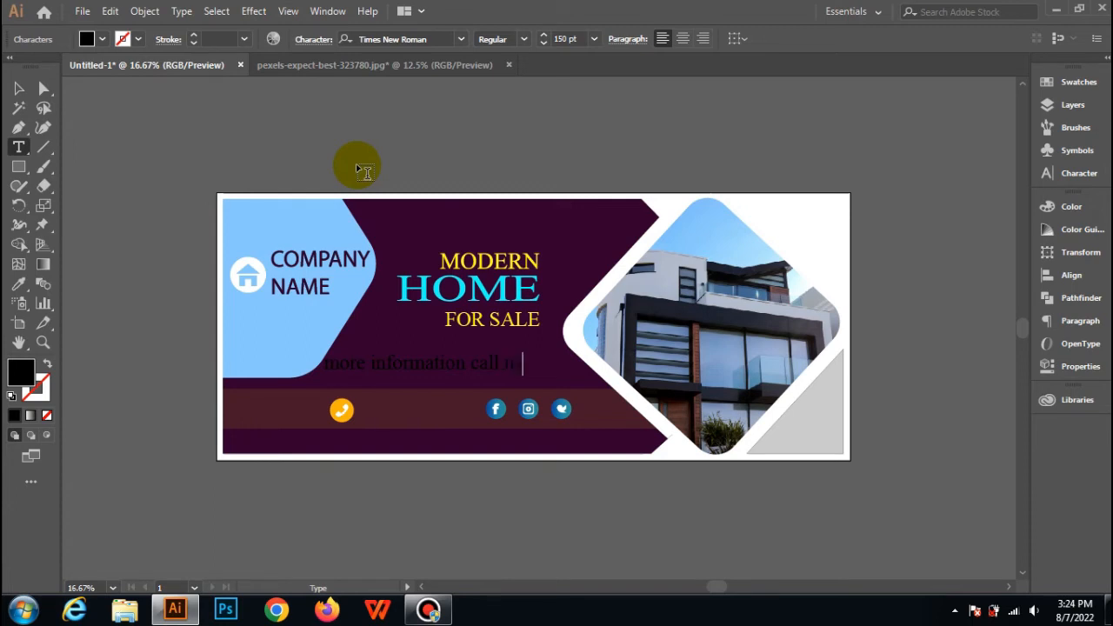
# Set the font size of the whole "more information call us" line to 100 pt.
pyautogui.hotkey('ctrl', 'a')
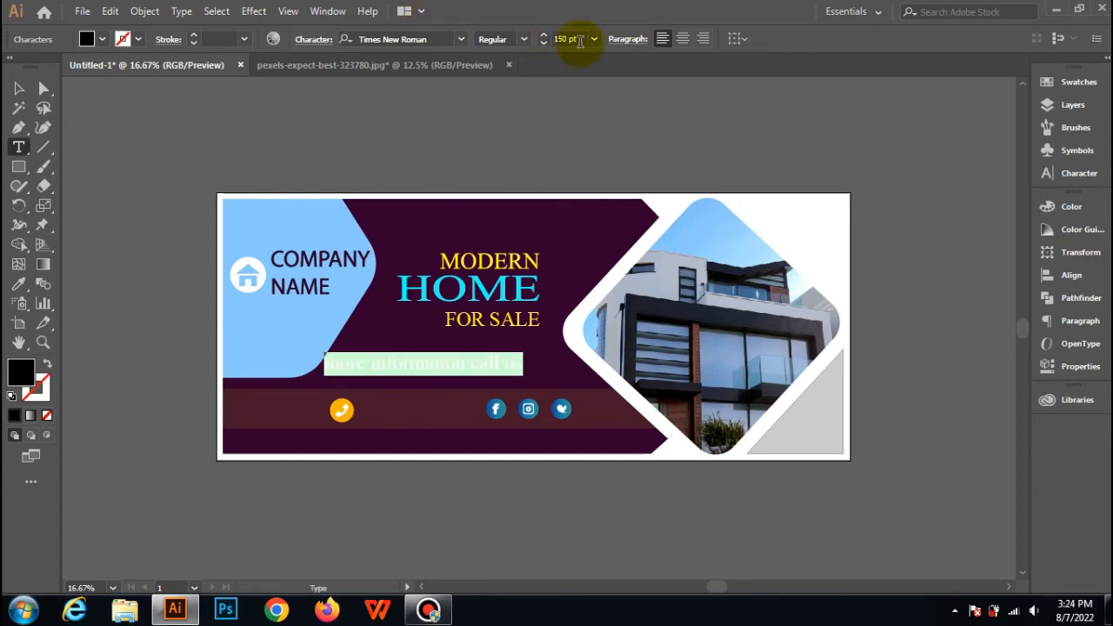
pyautogui.click(594, 39)
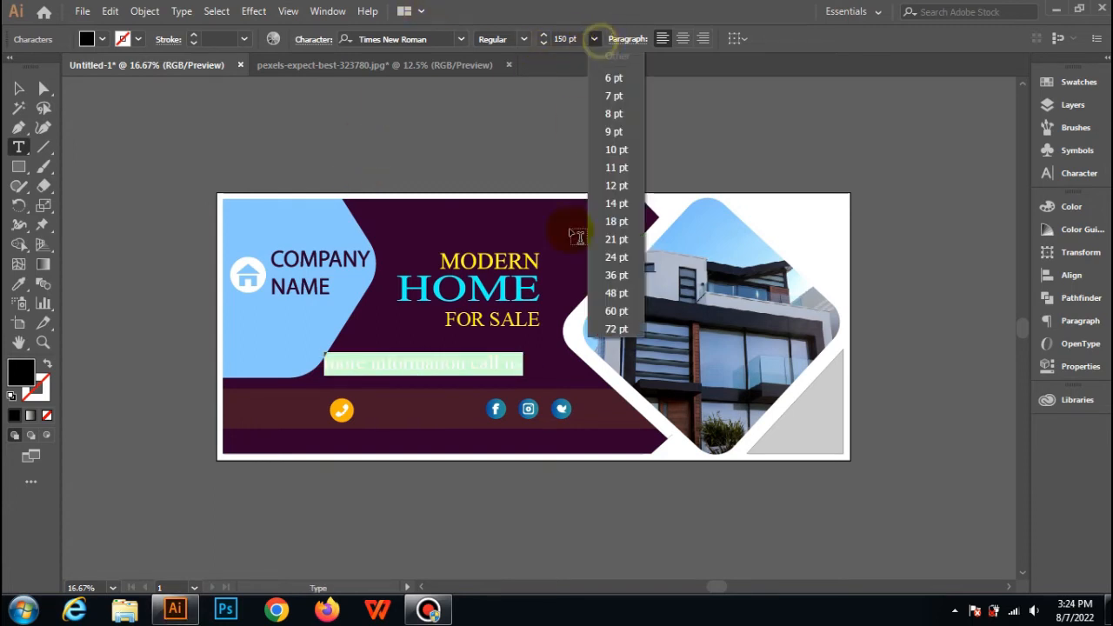
pyautogui.click(614, 330)
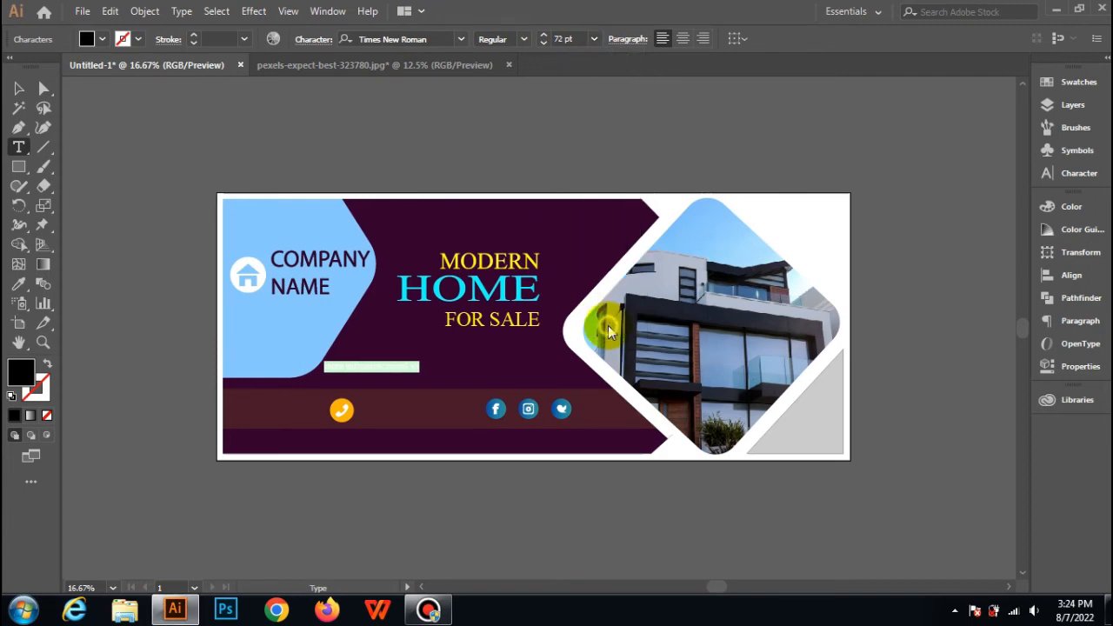
pyautogui.click(560, 38)
pyautogui.press('Up')
pyautogui.press('Up')
pyautogui.press('Up')
pyautogui.press('Up')
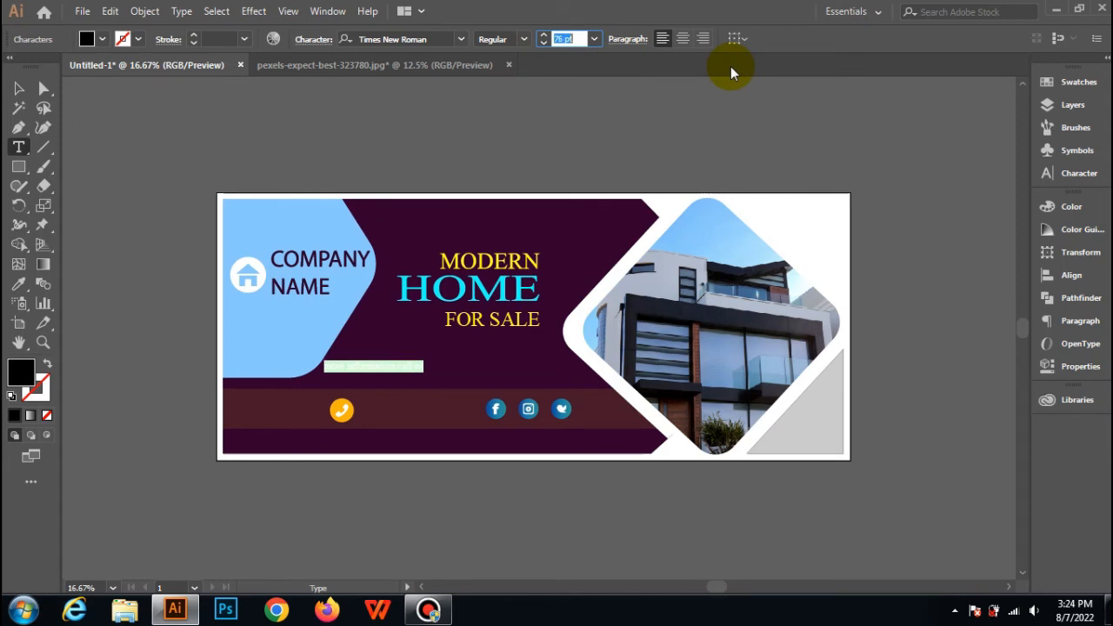
pyautogui.press('Up')
pyautogui.press('Up')
pyautogui.press('Up')
pyautogui.press('Up')
pyautogui.press('Up')
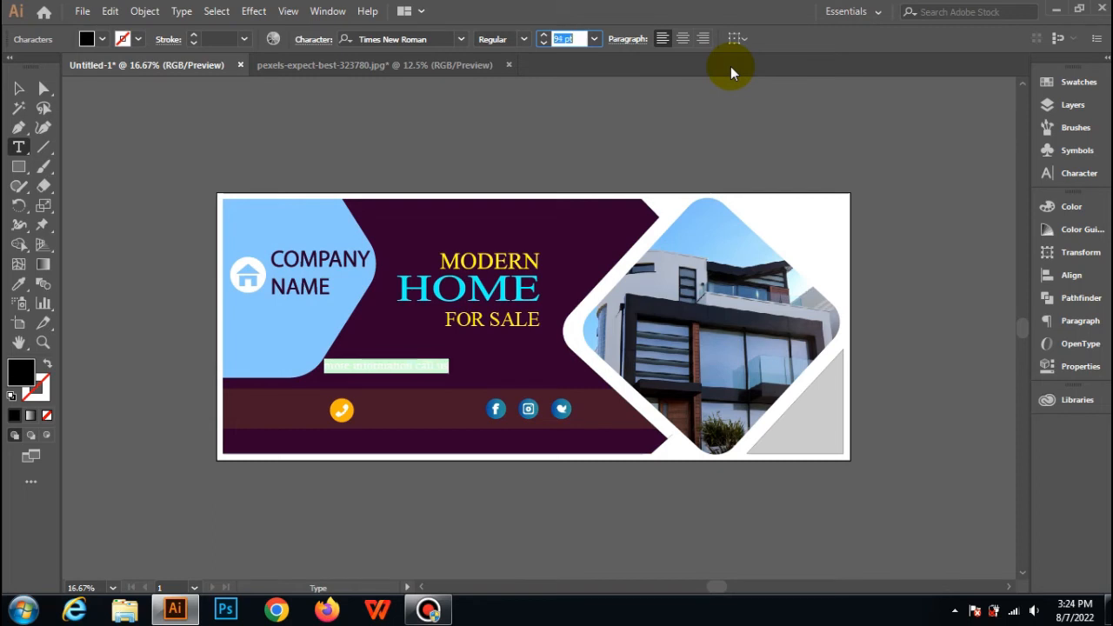
pyautogui.press('Up')
pyautogui.press('Up')
pyautogui.press('Up')
pyautogui.press('Up')
pyautogui.press('Up')
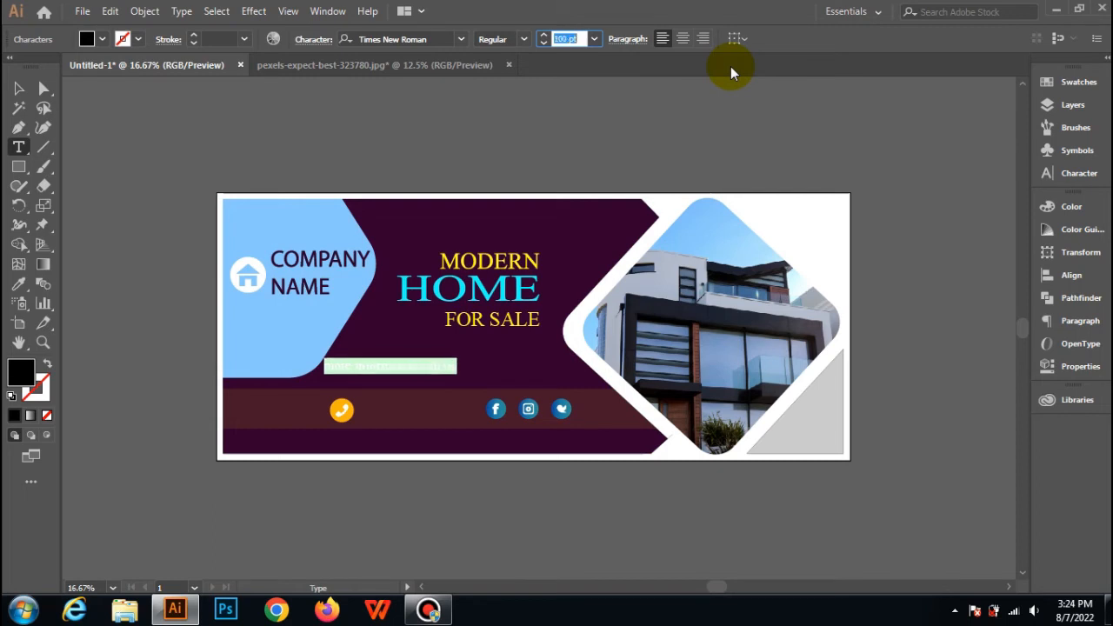
pyautogui.press('Return')
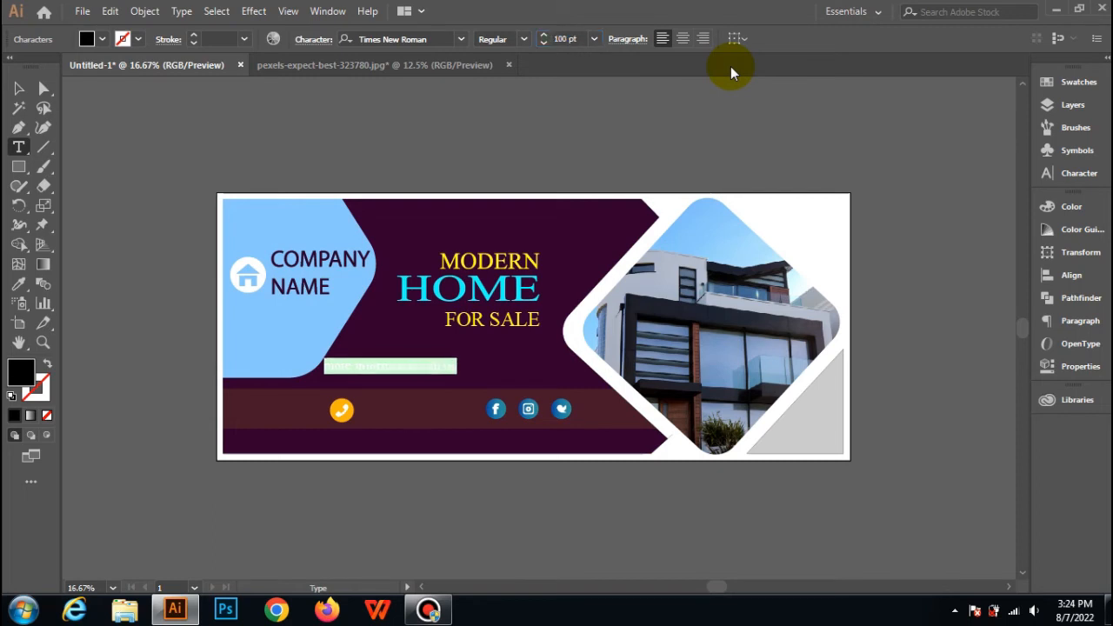
# Fill the "more information call us" line with white and move it slightly down and right, just above the contact strip.
pyautogui.click(86, 38)
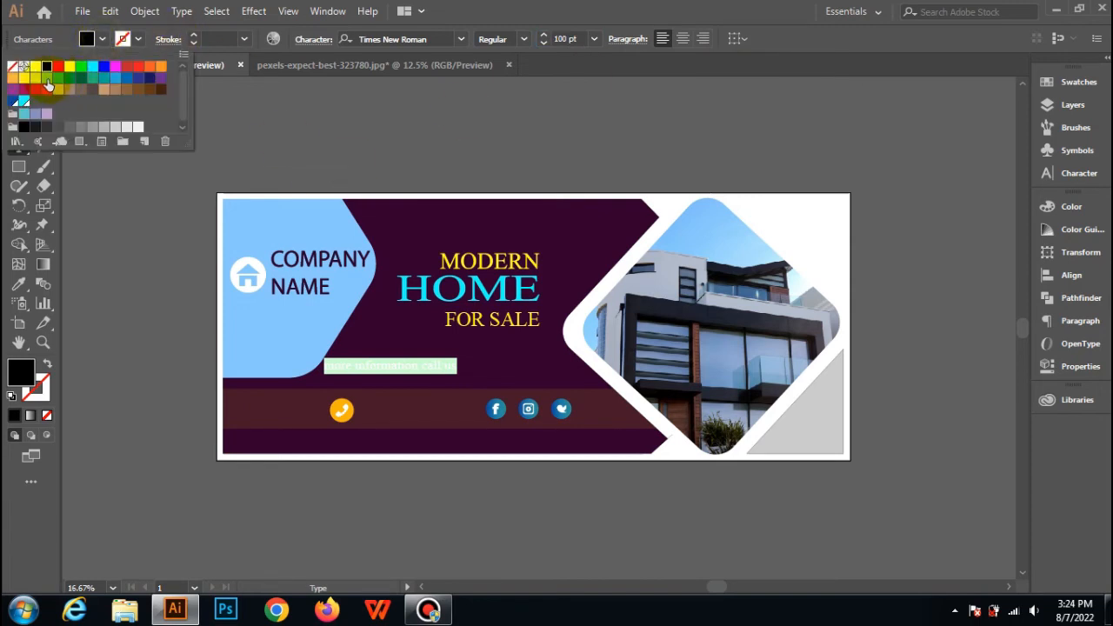
pyautogui.click(36, 66)
pyautogui.click(295, 114)
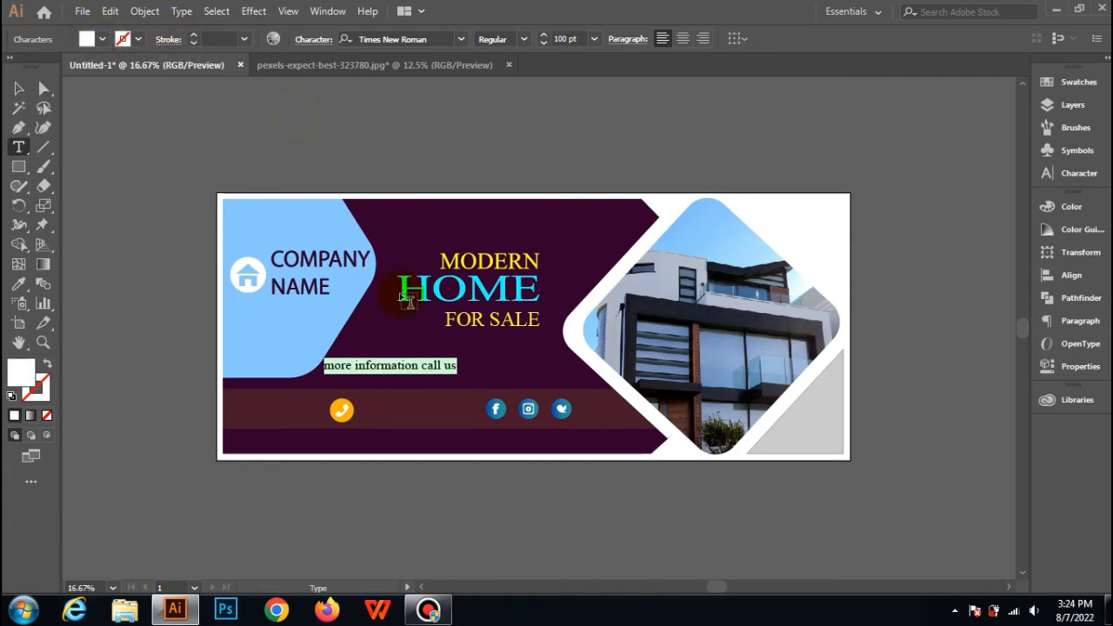
pyautogui.click(18, 88)
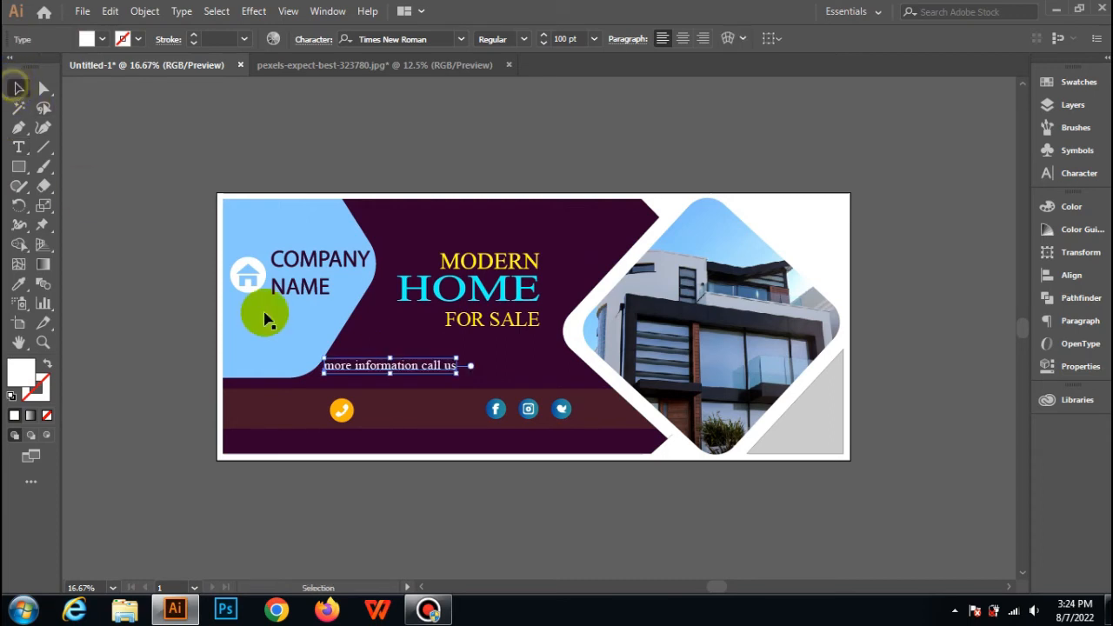
pyautogui.moveTo(377, 372); pyautogui.dragTo(390, 379)
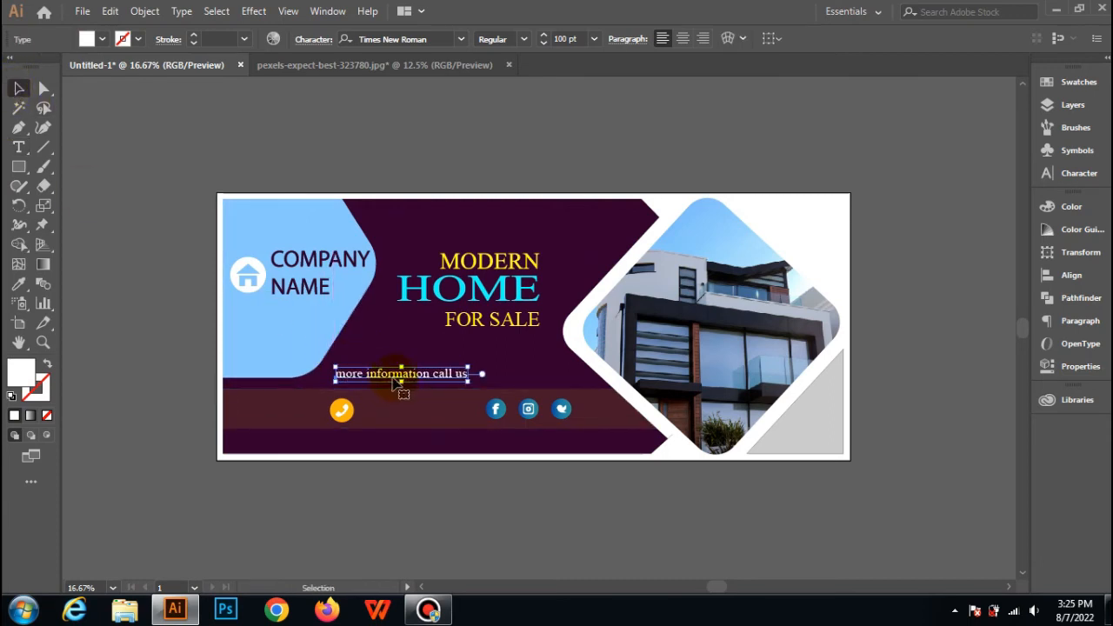
pyautogui.click(165, 252)
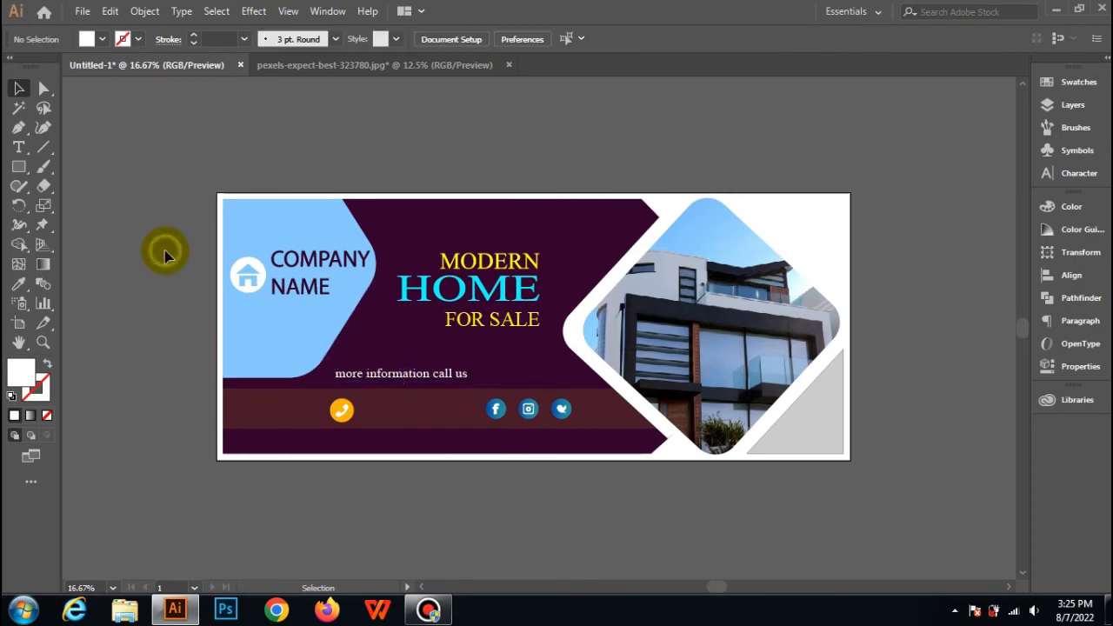
# Capitalize the first letter of the call-us line so it reads "More information call us", and deselect it.
pyautogui.click(348, 375)
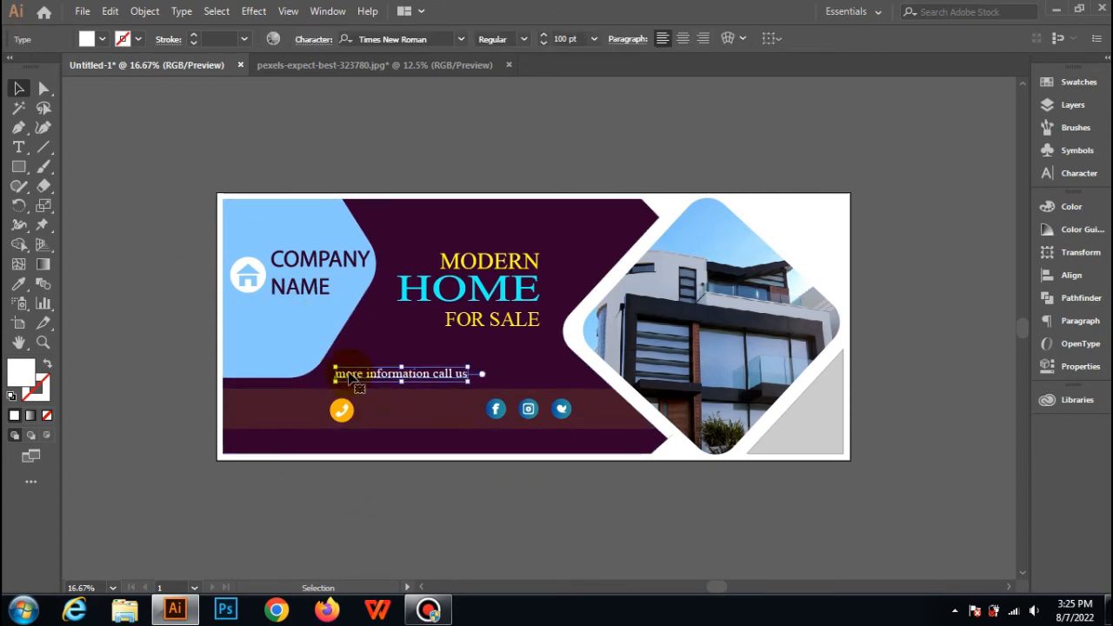
pyautogui.click(18, 147)
pyautogui.click(342, 374)
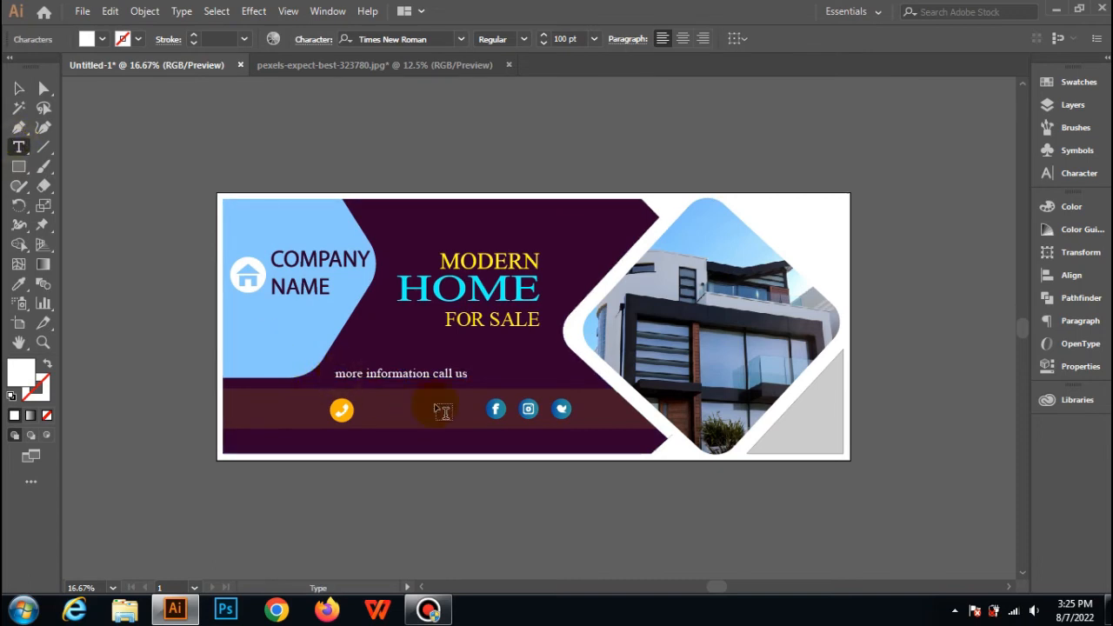
pyautogui.press('BackSpace')
pyautogui.write('M')
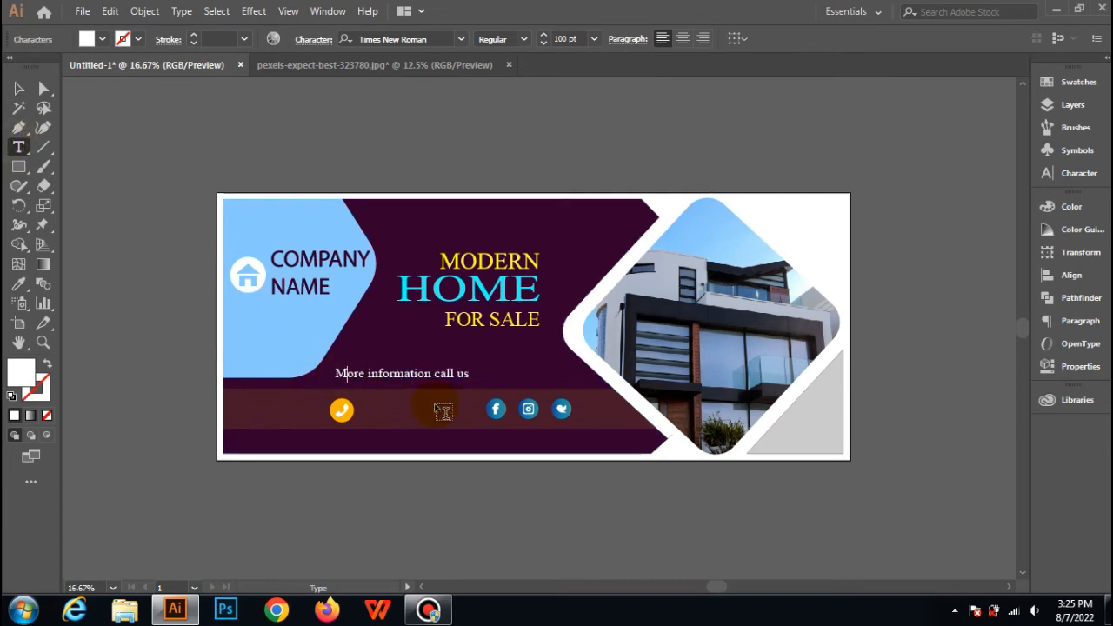
pyautogui.click(18, 88)
pyautogui.click(96, 392)
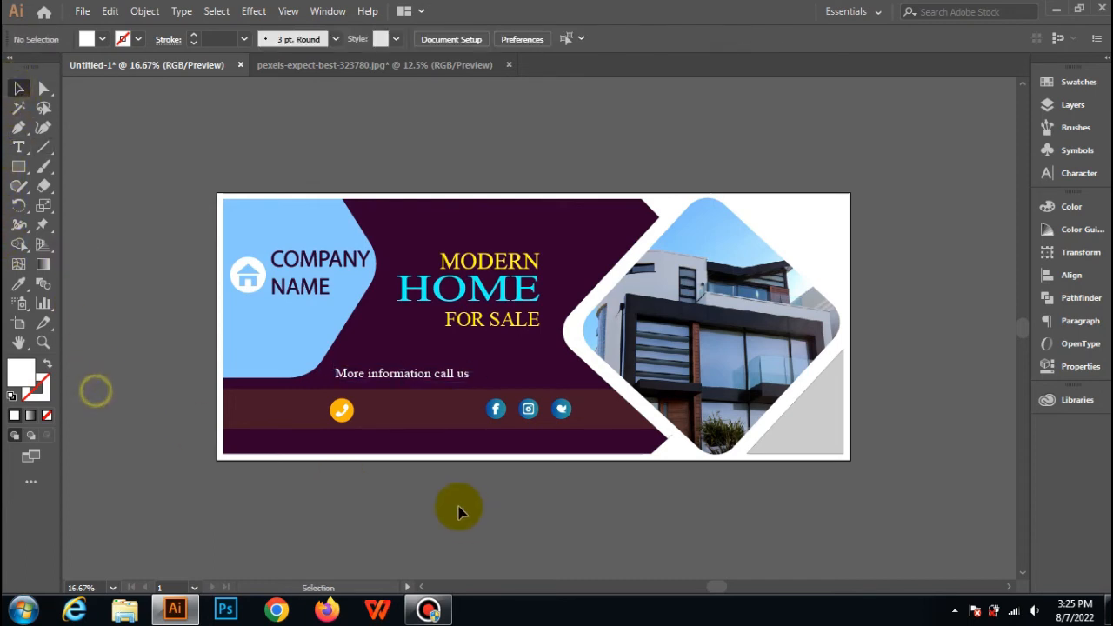
# Add a text line with the phone number on the contact strip beside the orange phone icon.
pyautogui.click(18, 127)
pyautogui.click(17, 149)
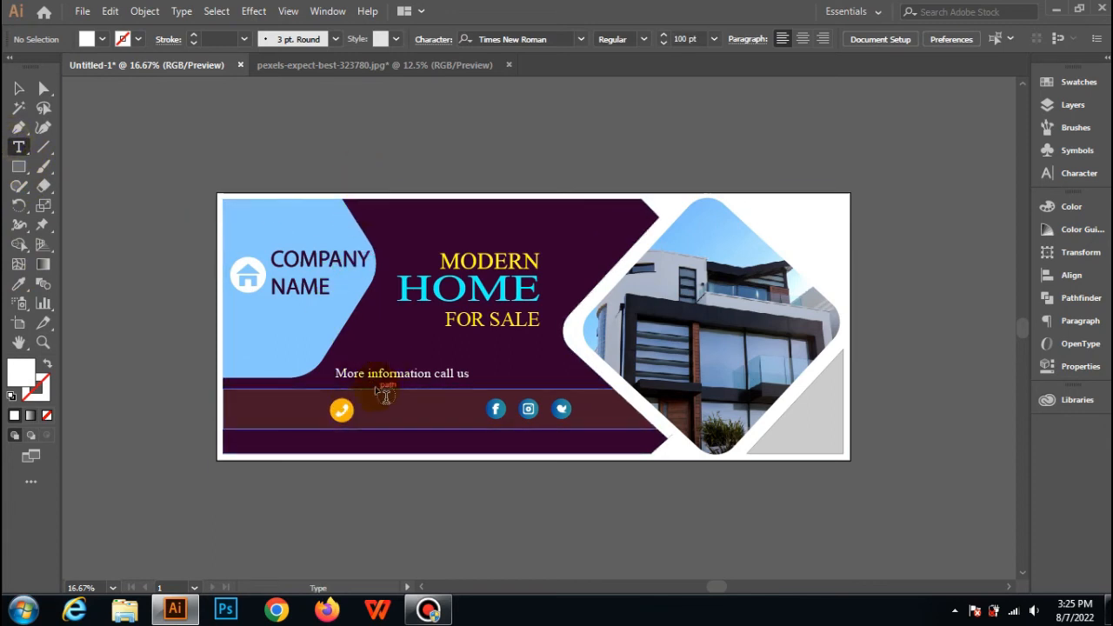
pyautogui.click(365, 406)
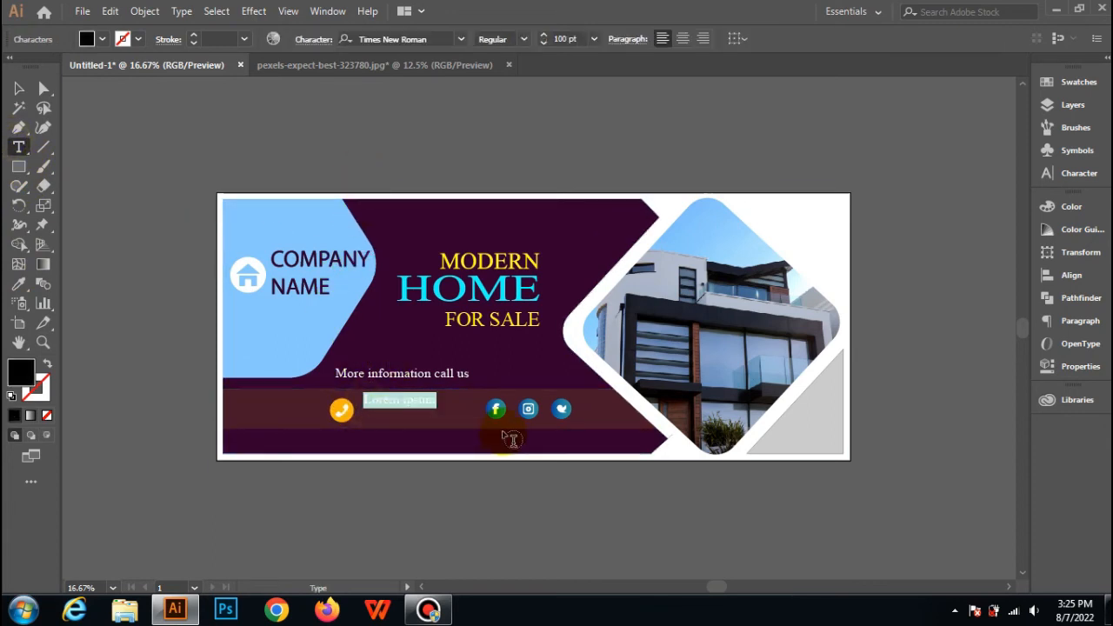
pyautogui.write('000-123-456-78')
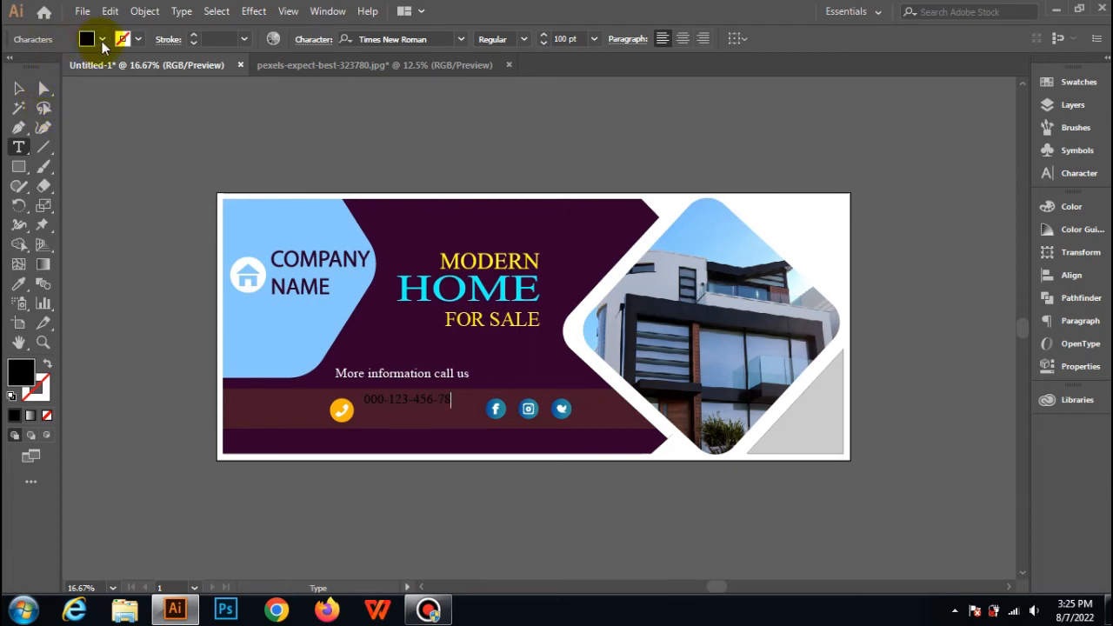
# Fill the phone number text with white and move it close beside the orange phone icon, roughly level with it.
pyautogui.hotkey('ctrl', 'a')
pyautogui.click(101, 41)
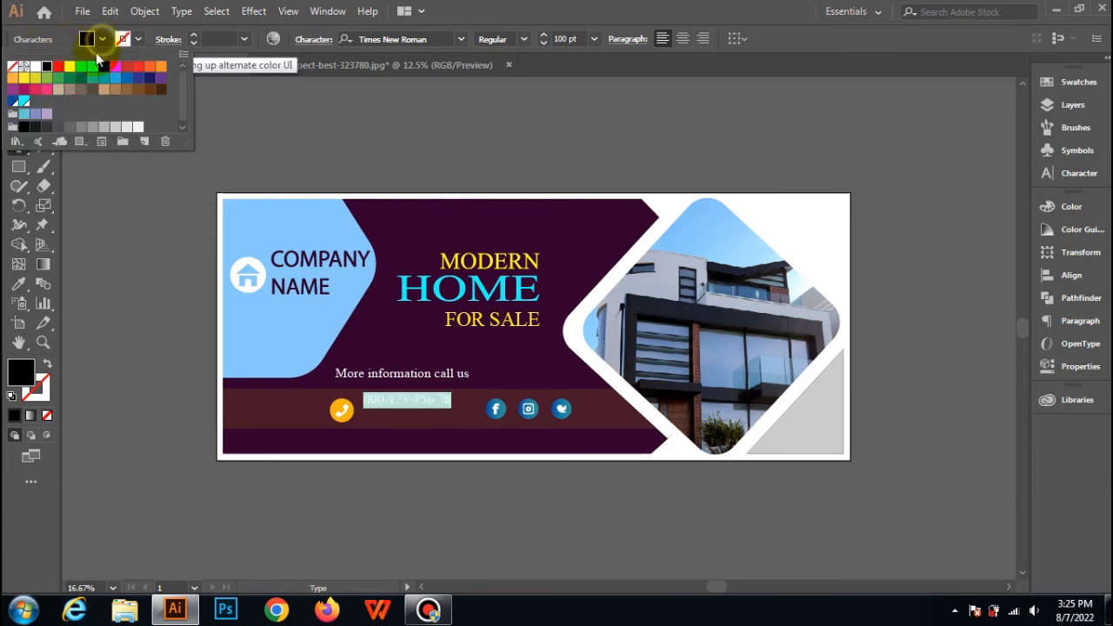
pyautogui.click(36, 67)
pyautogui.click(121, 183)
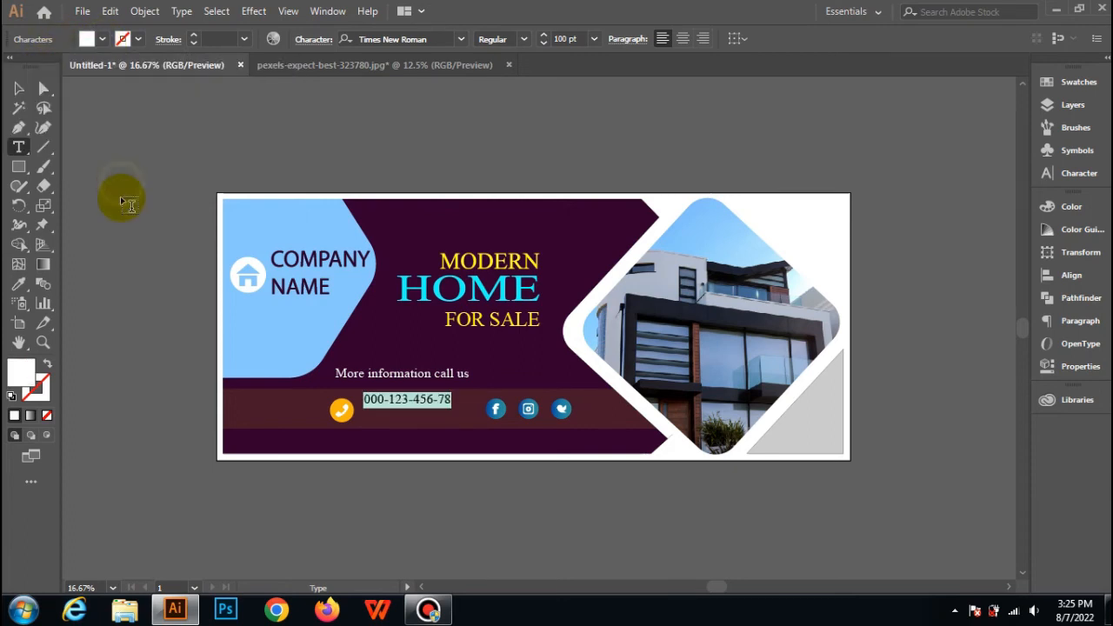
pyautogui.click(19, 88)
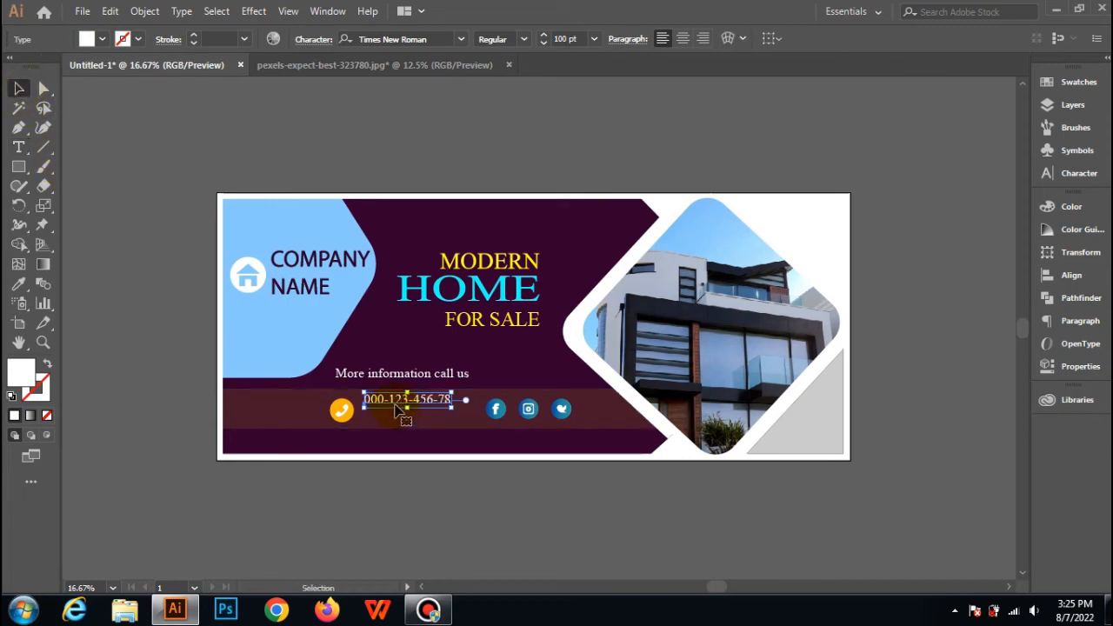
pyautogui.moveTo(404, 410); pyautogui.dragTo(390, 422)
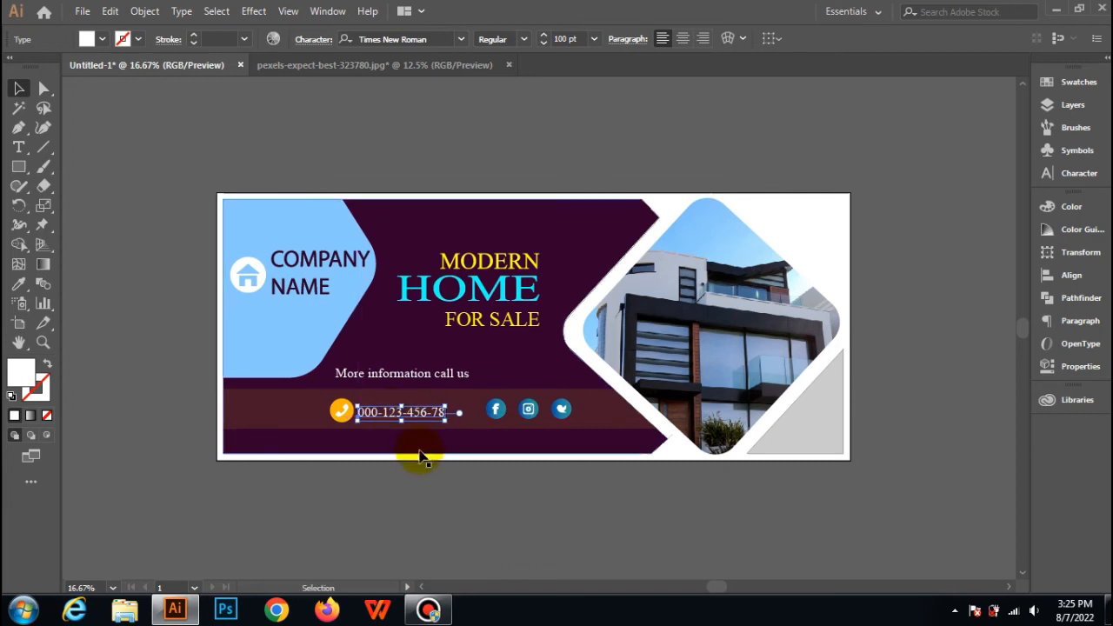
# Set the phone number's font size to 130 pt, convert it to outlines and deselect it.
pyautogui.click(566, 38)
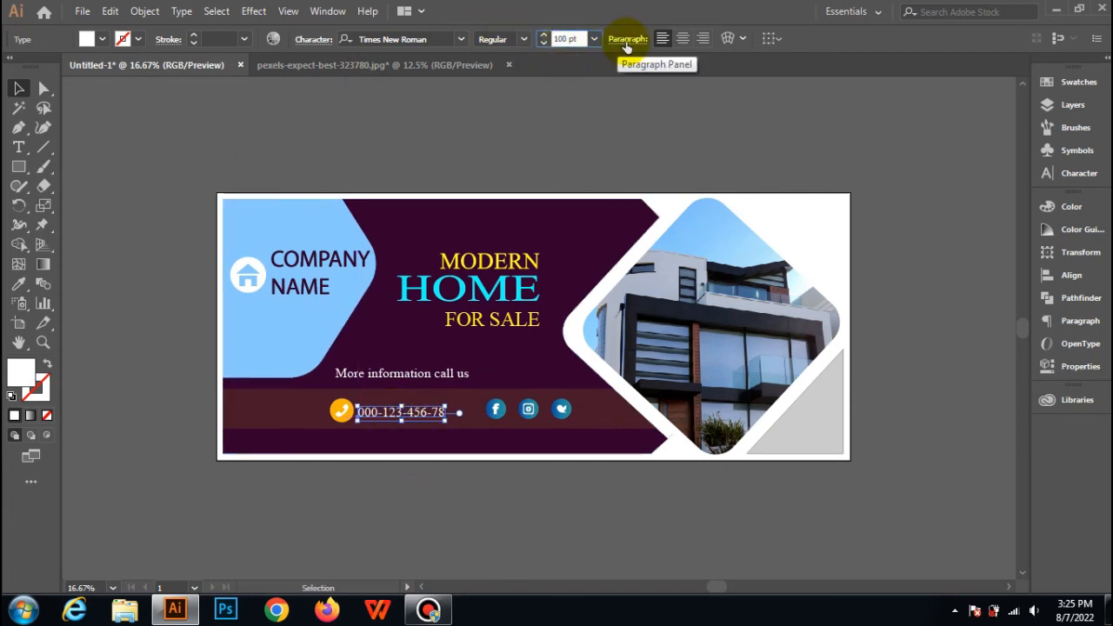
pyautogui.write('3')
pyautogui.press('Return')
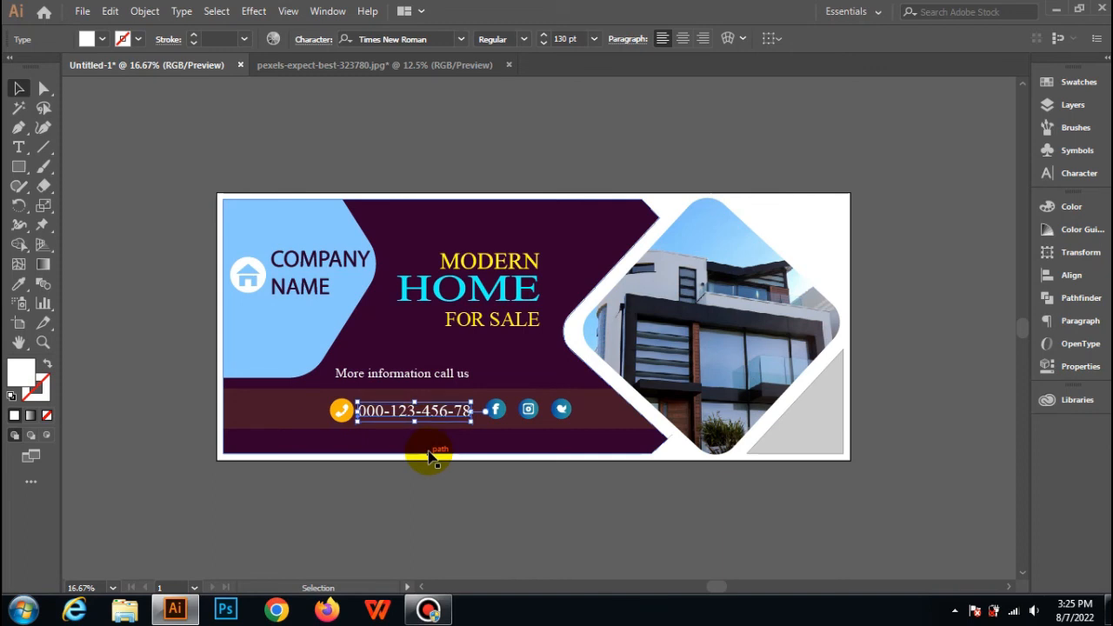
pyautogui.rightClick(432, 414)
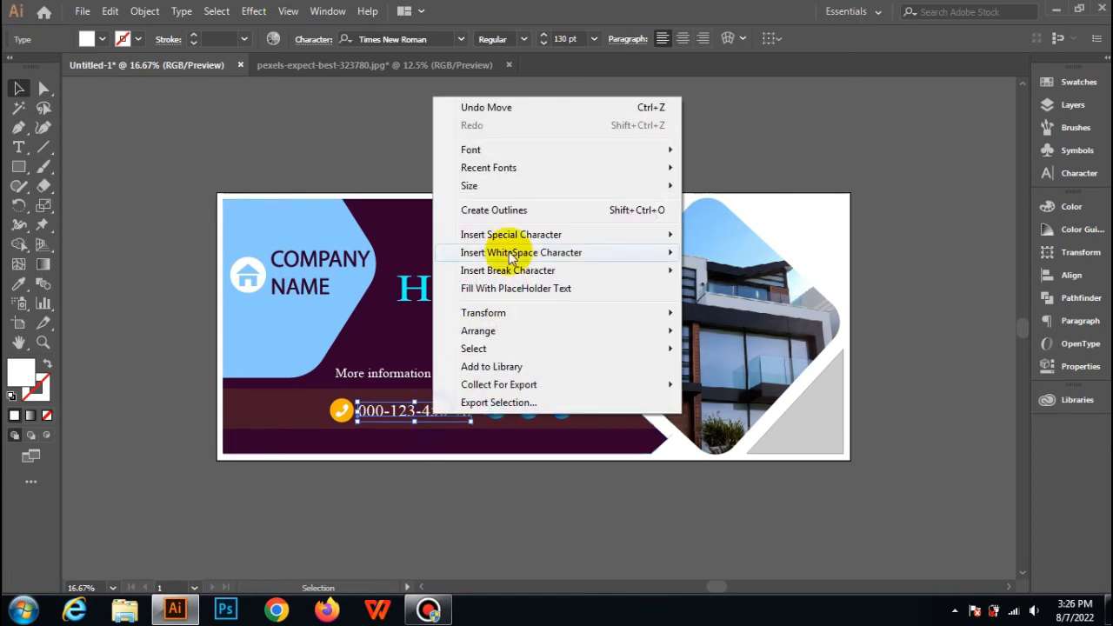
pyautogui.click(496, 211)
pyautogui.click(442, 165)
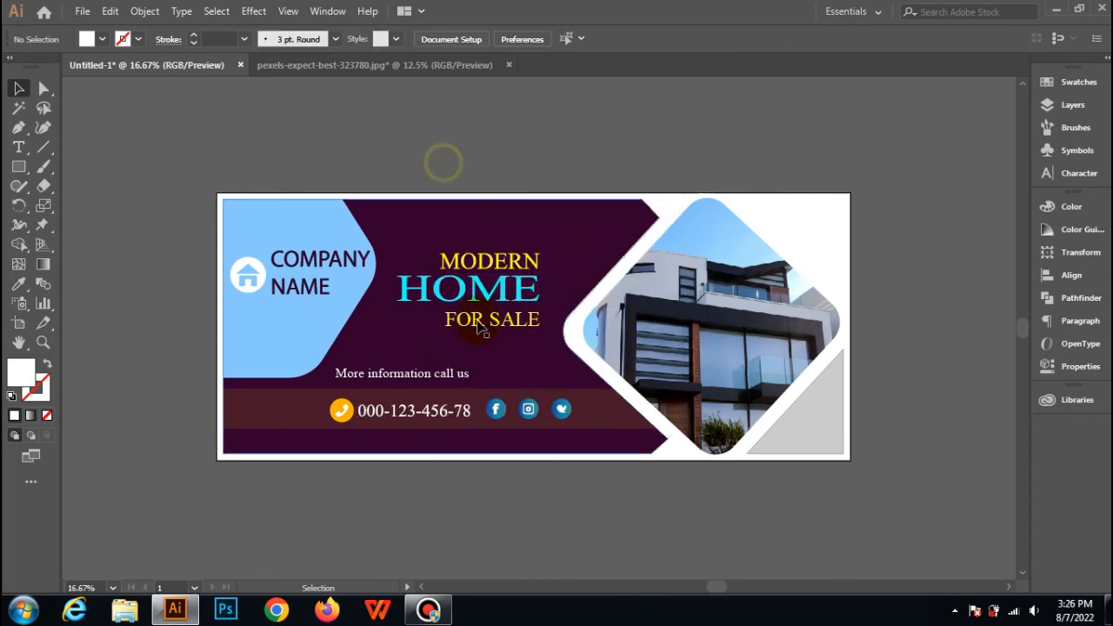
# Shift the orange phone icon and the phone number to the left along the contact strip, away from the social icons.
pyautogui.click(343, 420)
pyautogui.moveTo(343, 424); pyautogui.dragTo(318, 415)
pyautogui.click(454, 557)
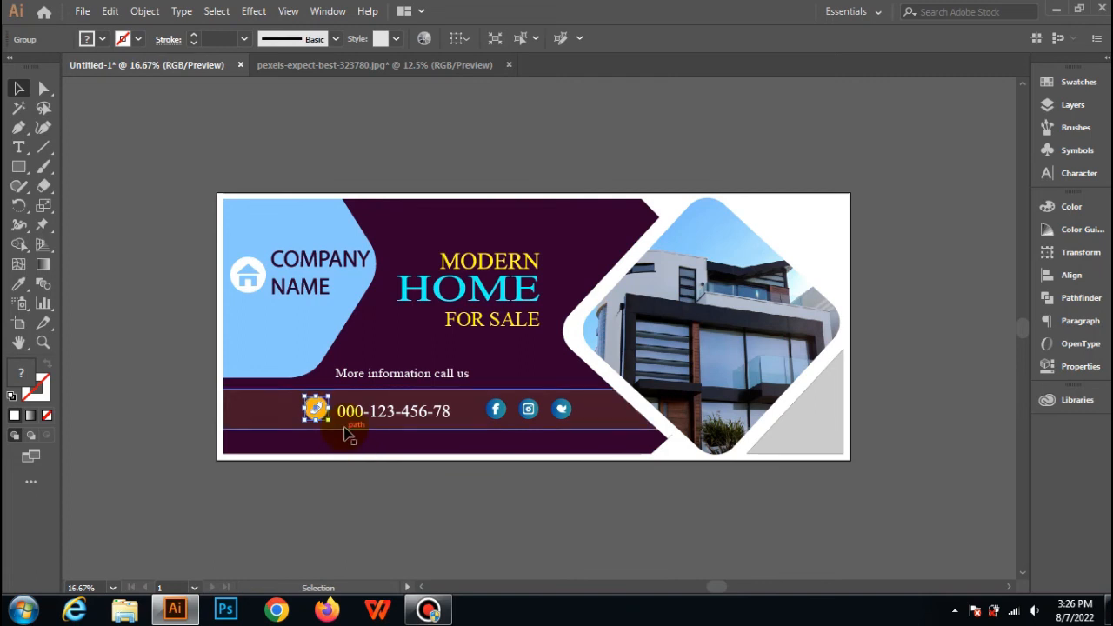
# Nudge the phone number slightly upward to level it with the orange phone icon, then deselect it.
pyautogui.click(360, 504)
pyautogui.click(382, 413)
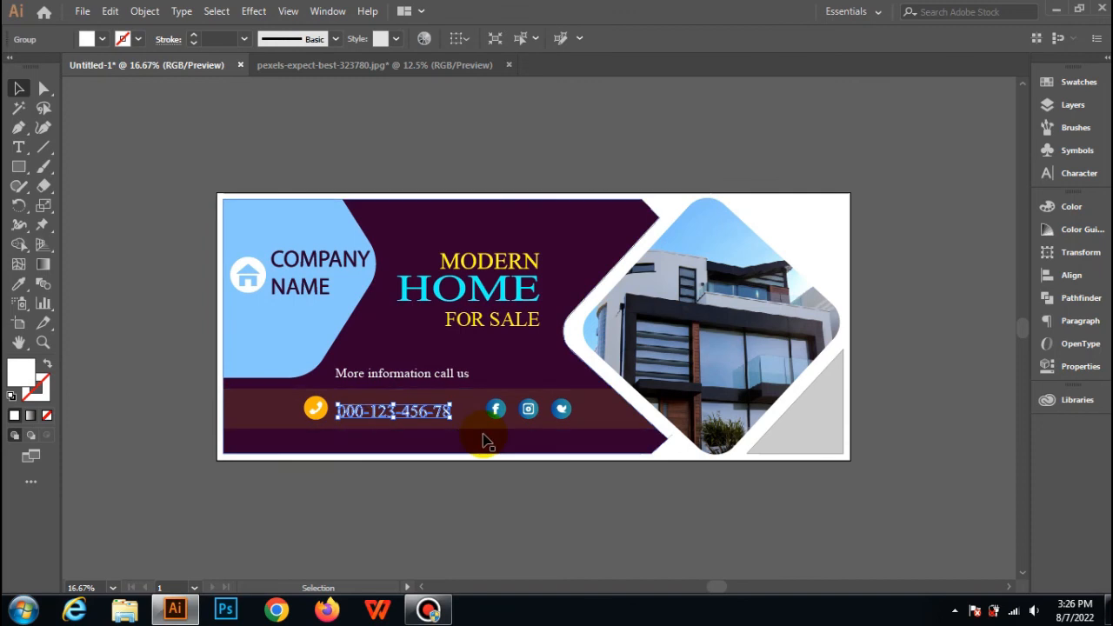
pyautogui.press('Up')
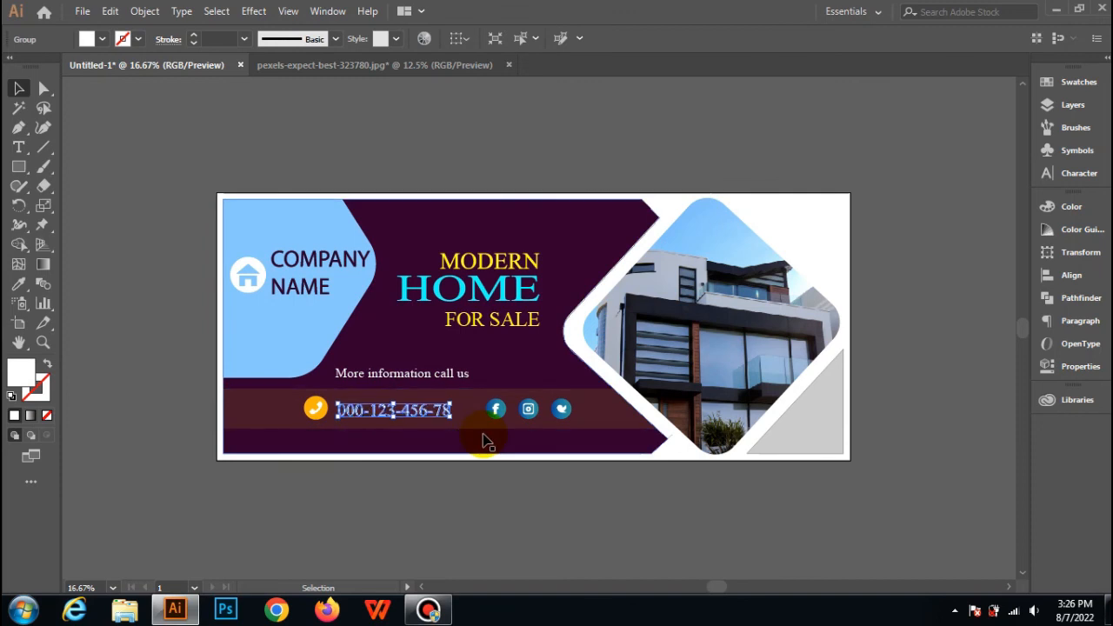
pyautogui.press('Up')
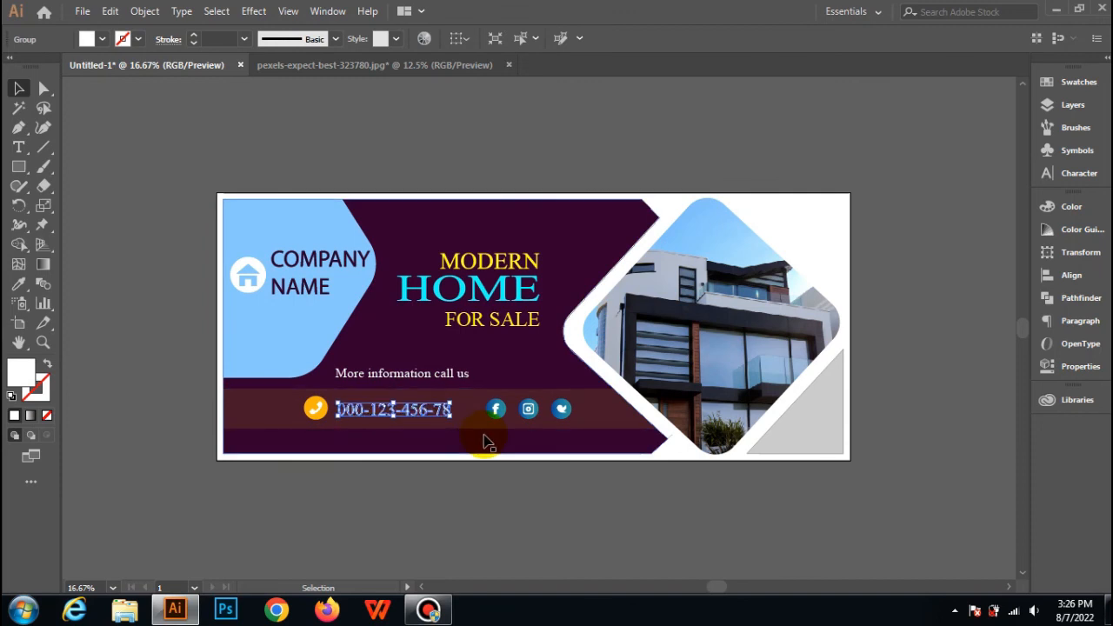
pyautogui.click(398, 510)
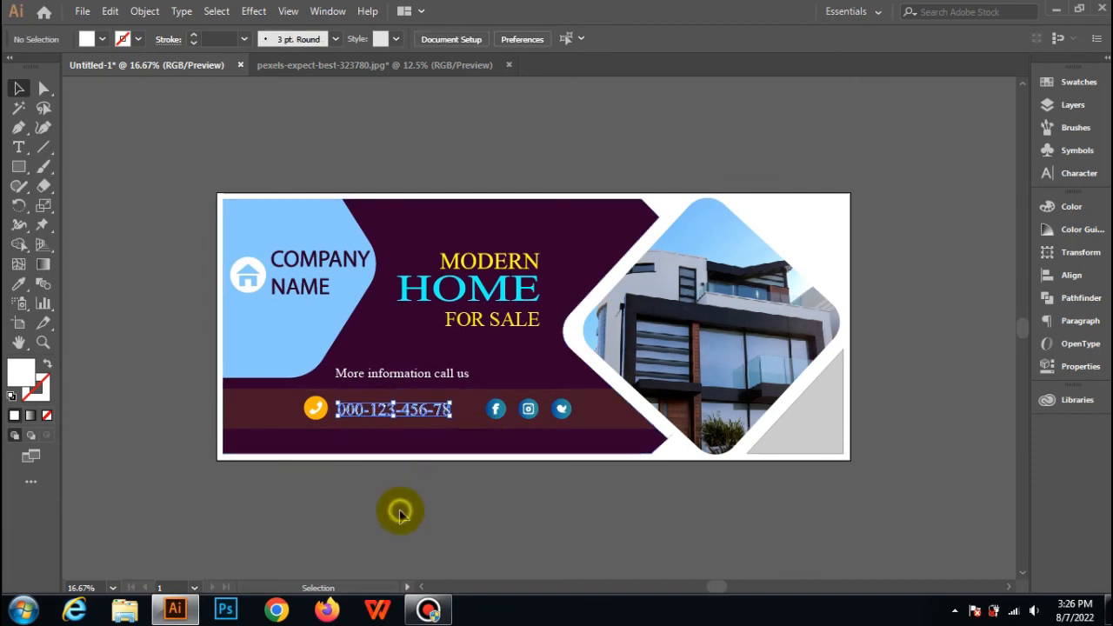
# Shift the group of social media icons a little to the right along the contact strip.
pyautogui.click(565, 412)
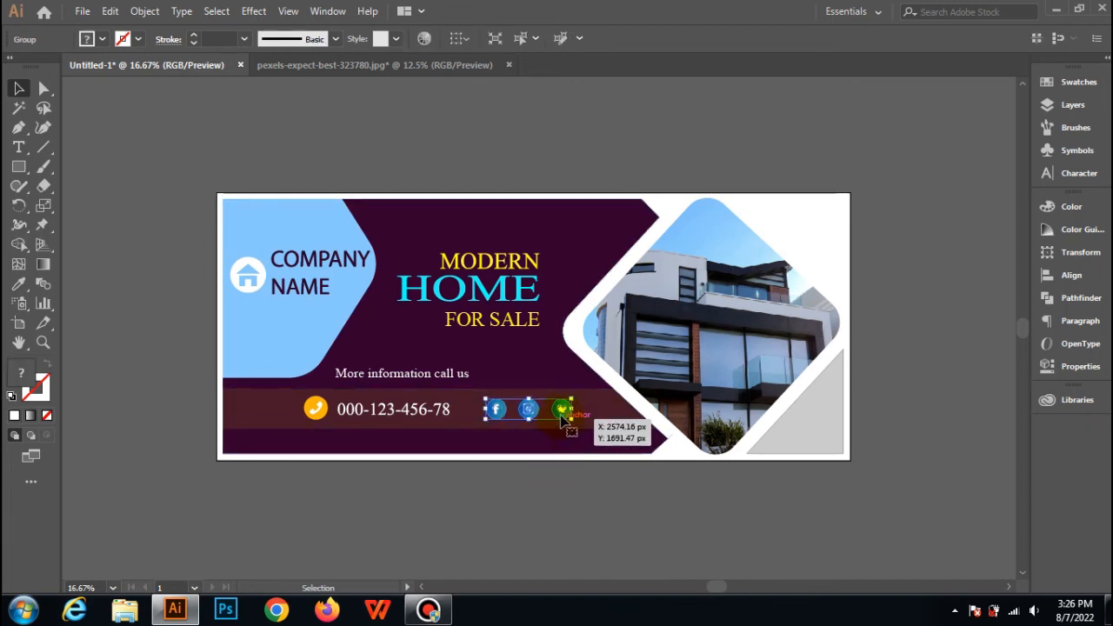
pyautogui.moveTo(564, 418); pyautogui.dragTo(587, 412)
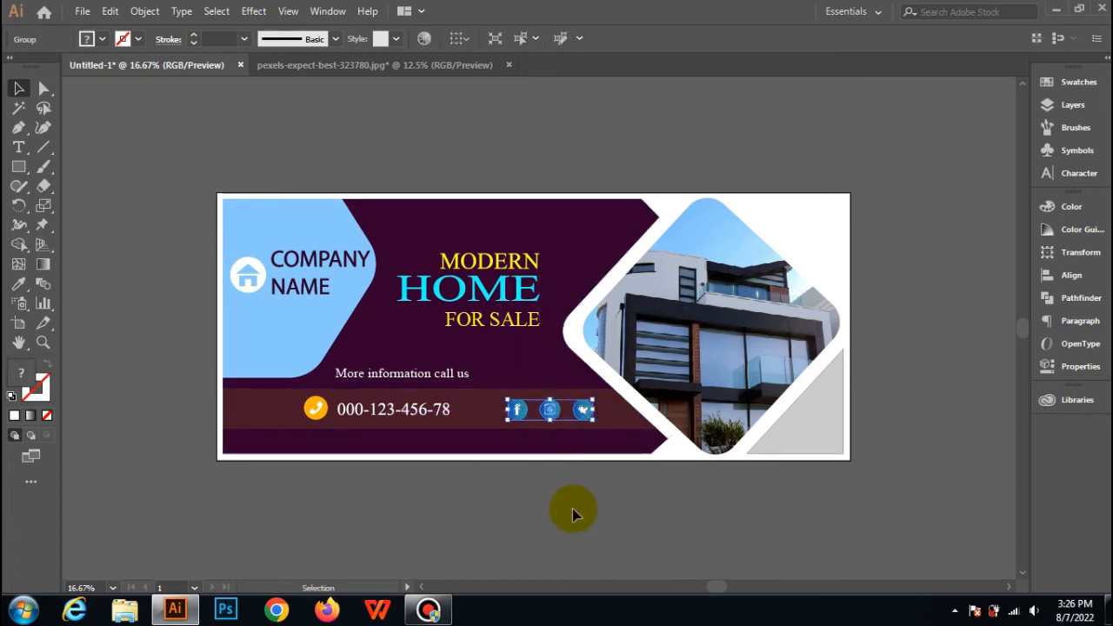
pyautogui.click(573, 514)
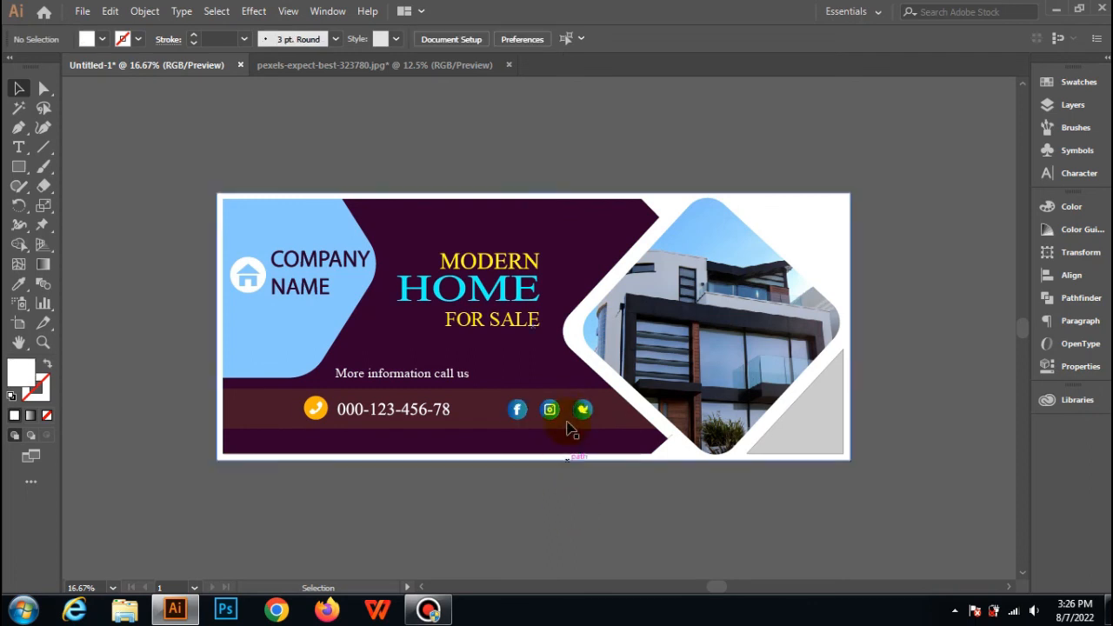
# Create a six-sided polygon with a 107 px radius above the banner.
pyautogui.click(19, 168)
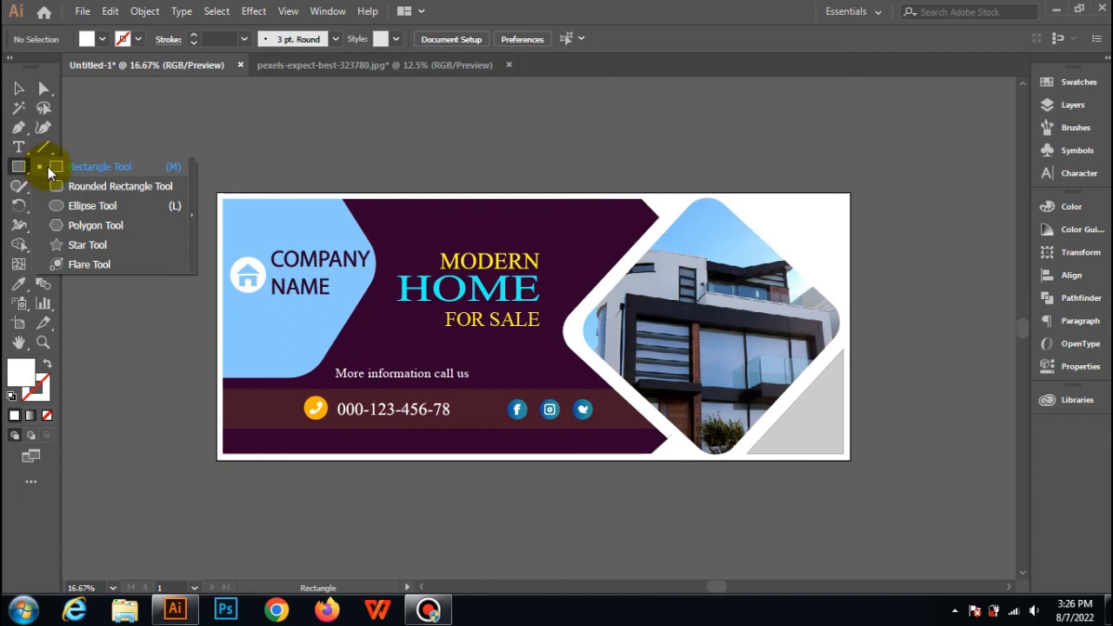
pyautogui.click(62, 229)
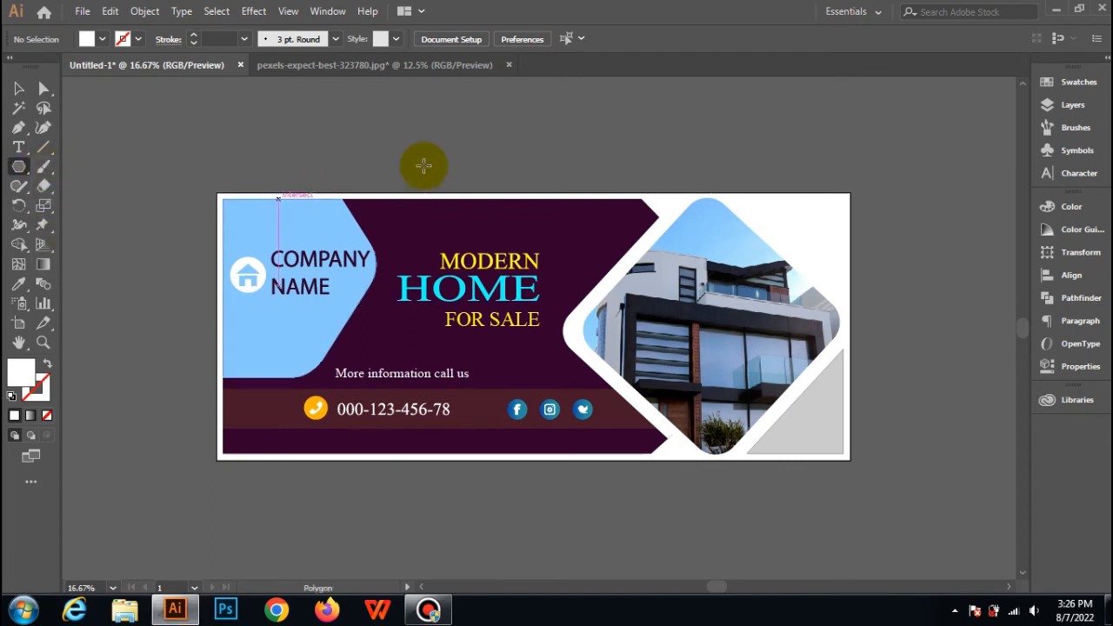
pyautogui.click(486, 158)
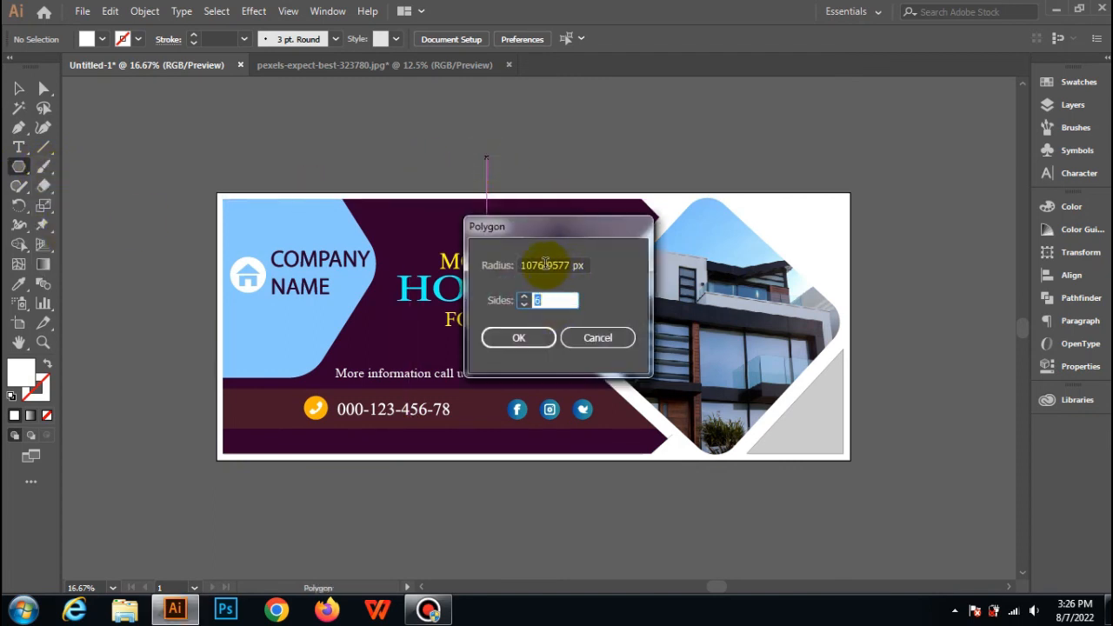
pyautogui.moveTo(540, 265); pyautogui.dragTo(603, 273)
pyautogui.press('BackSpace')
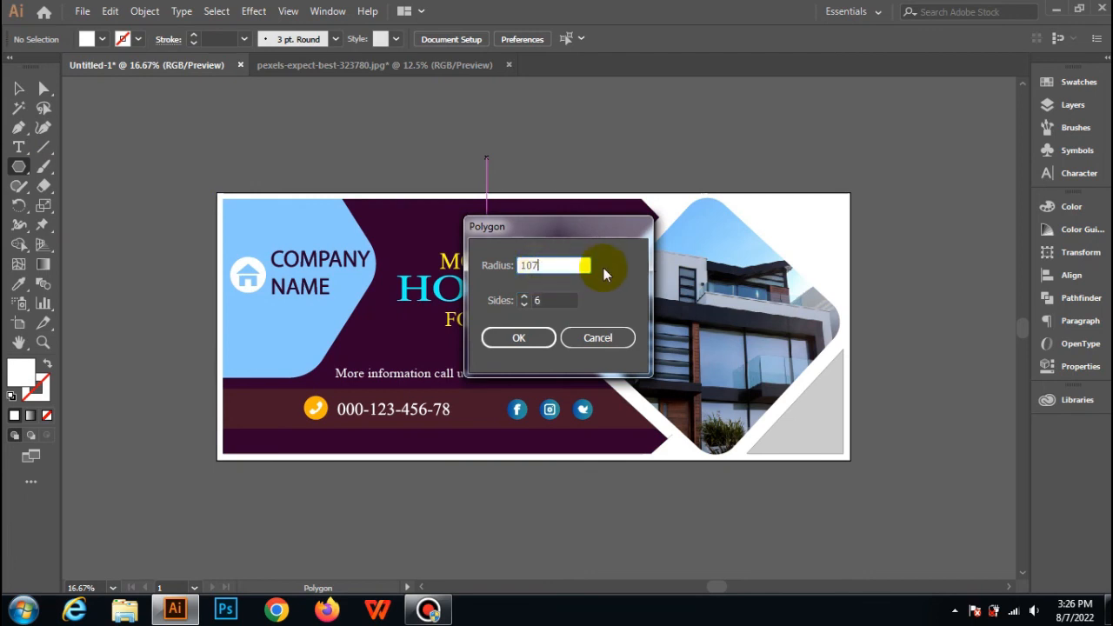
pyautogui.press('Return')
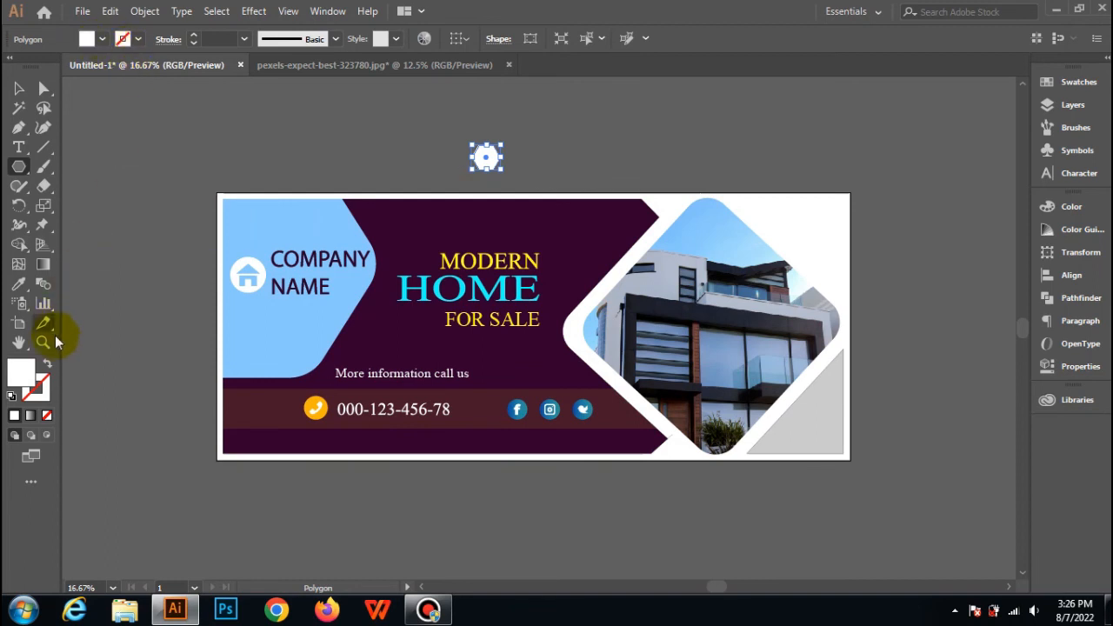
# Swap the small hexagon's white fill to its stroke, set the stroke weight to 18 pt and deselect it.
pyautogui.click(48, 369)
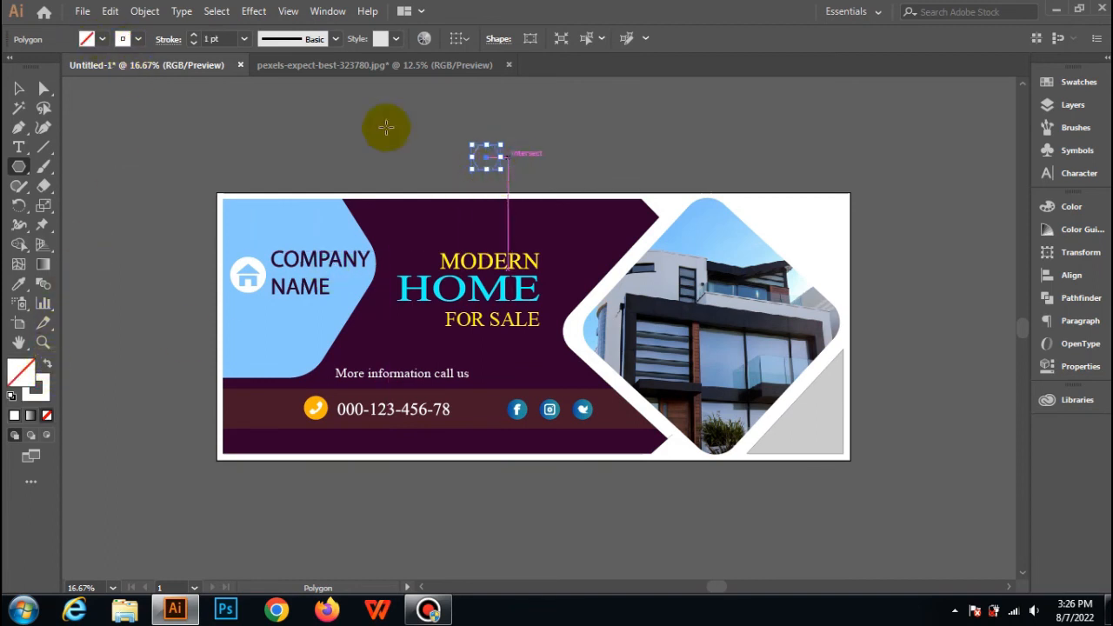
pyautogui.click(243, 39)
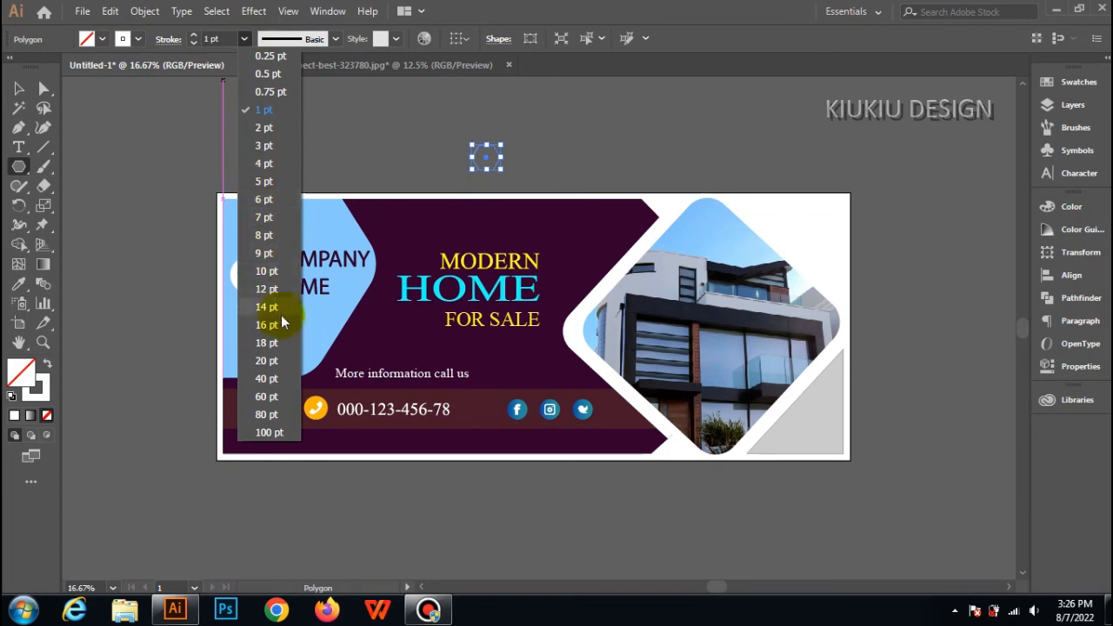
pyautogui.click(265, 344)
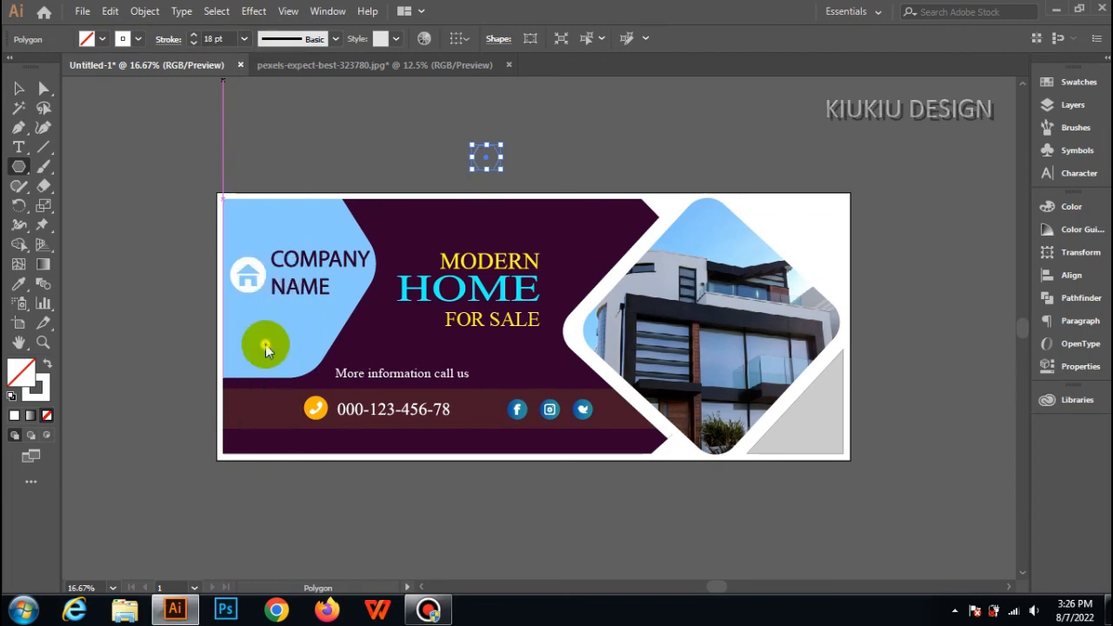
pyautogui.click(24, 88)
pyautogui.click(298, 113)
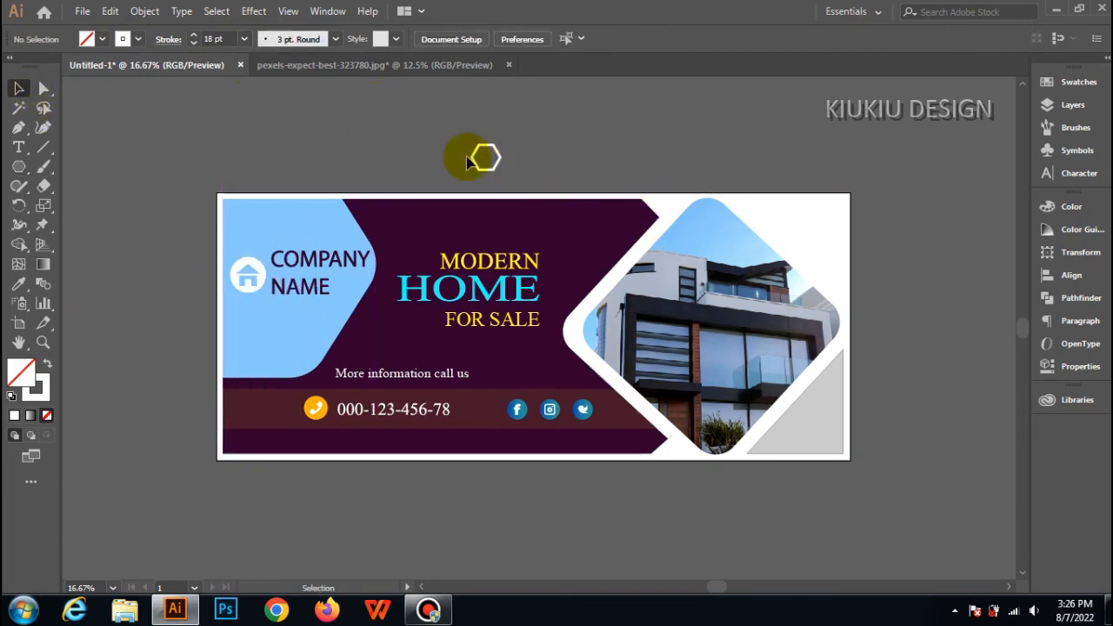
# Move the hexagon outline onto the dark purple panel, near its upper-right corner beside the house photo.
pyautogui.moveTo(468, 162); pyautogui.dragTo(587, 240)
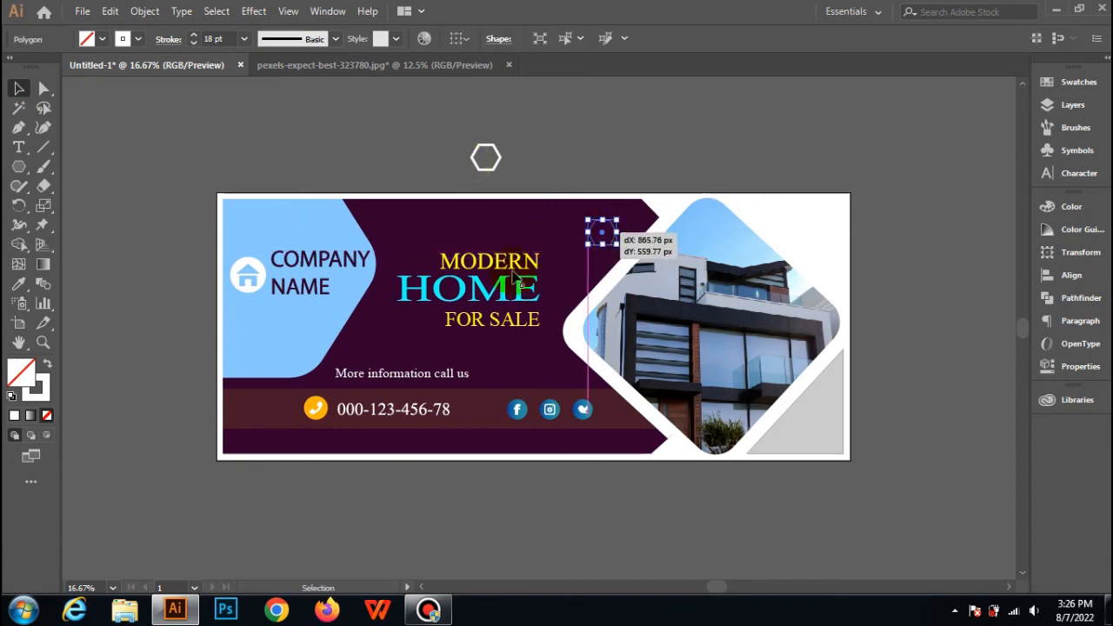
pyautogui.moveTo(513, 278); pyautogui.dragTo(513, 278)
pyautogui.click(422, 145)
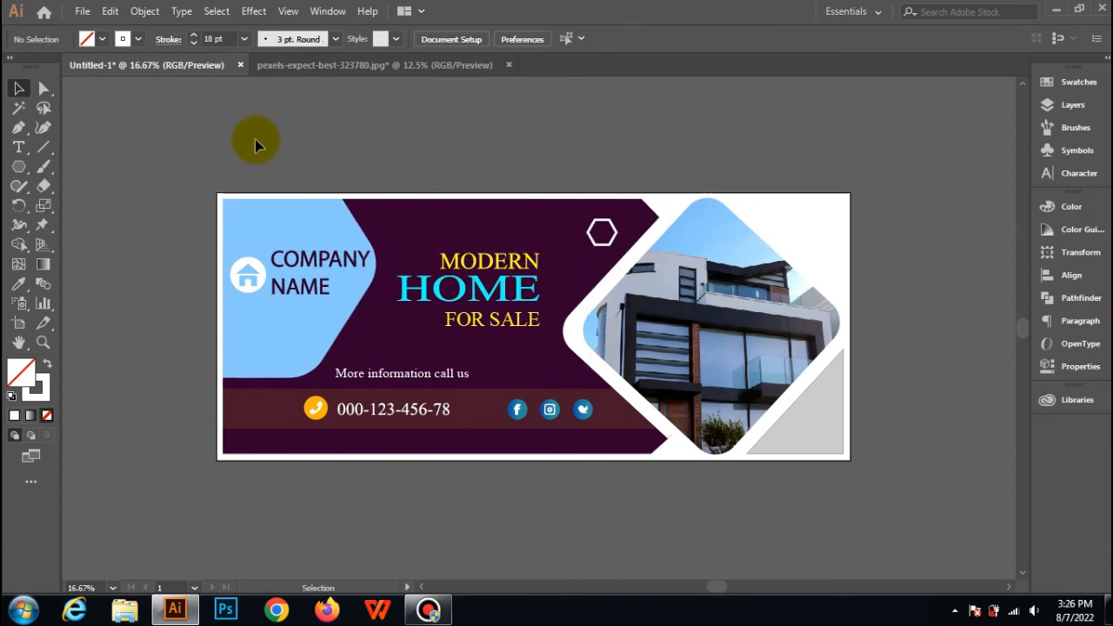
# Copy the hexagon outline, paste it in front and move the duplicate beside the blue company-name shape, left of MODERN.
pyautogui.click(602, 242)
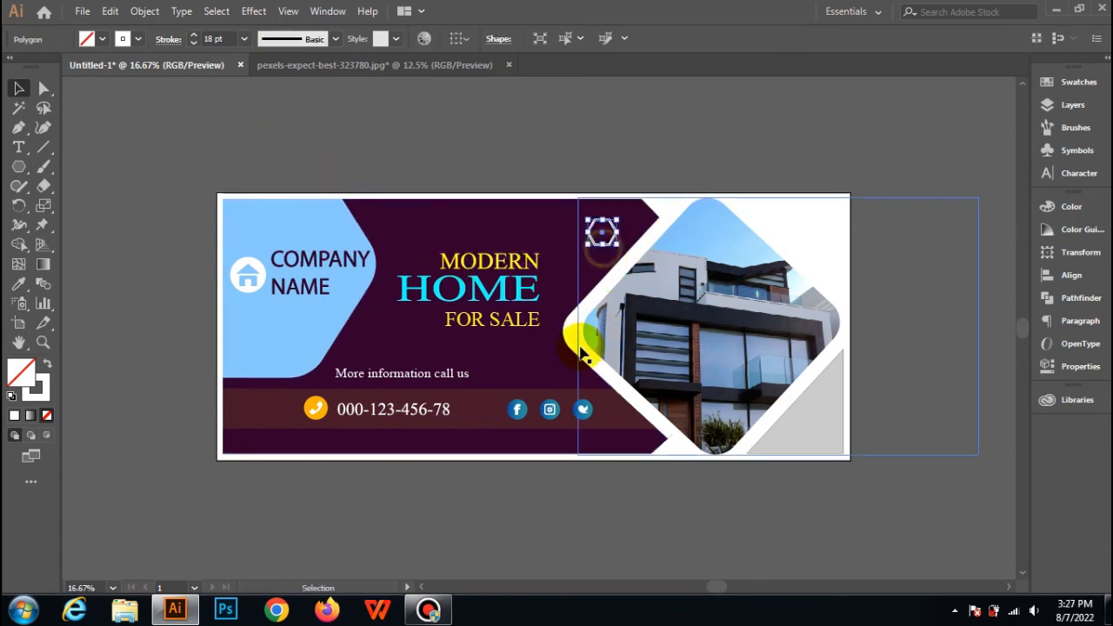
pyautogui.click(111, 11)
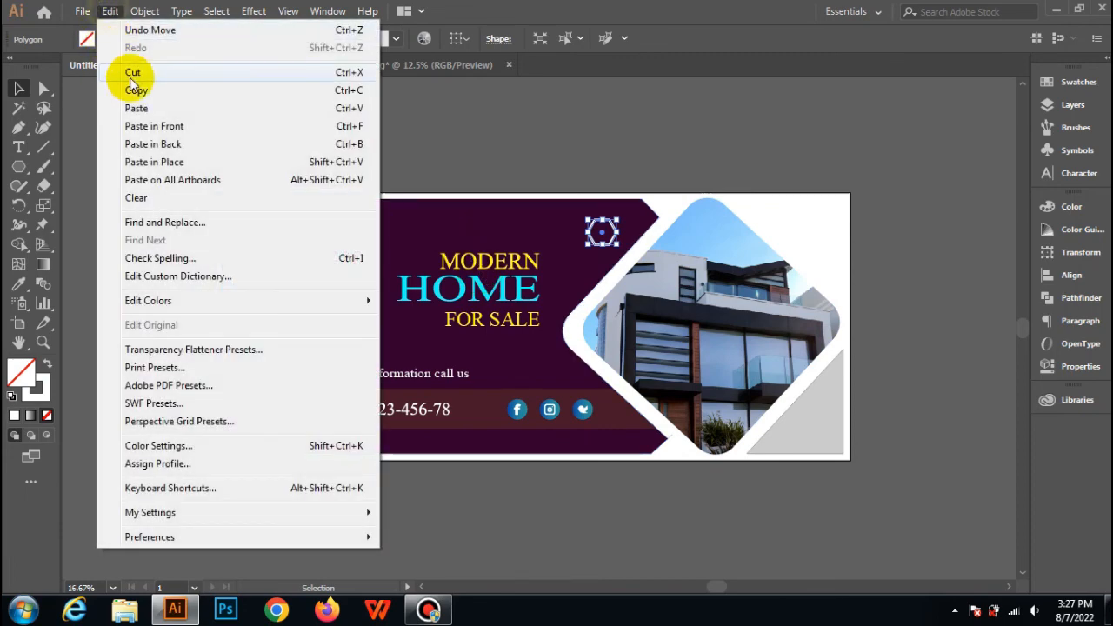
pyautogui.click(136, 89)
pyautogui.click(111, 11)
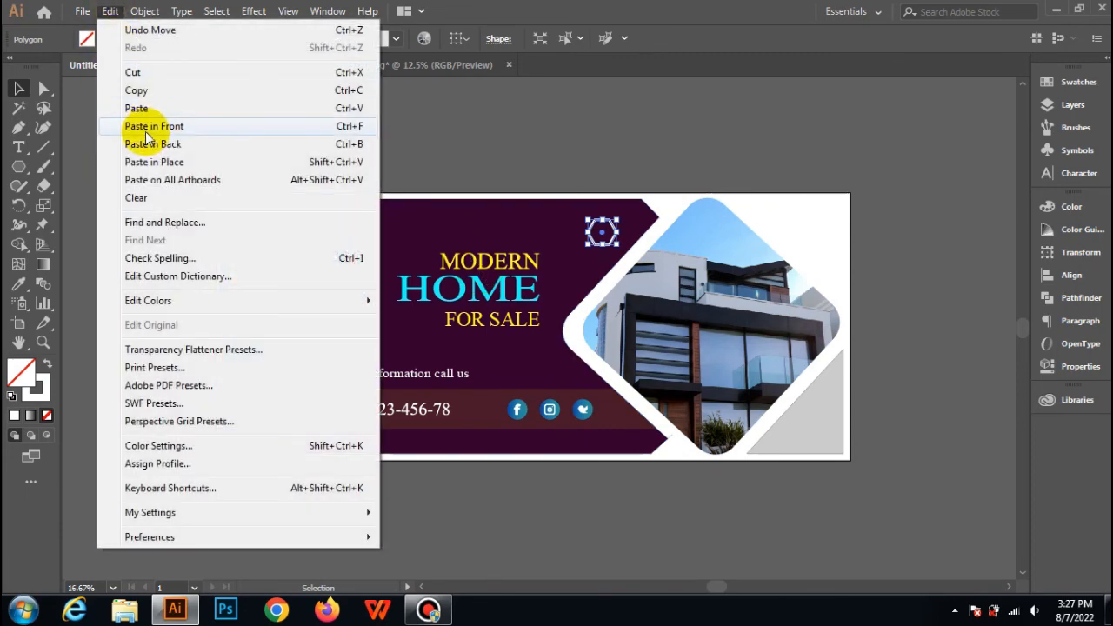
pyautogui.click(147, 129)
pyautogui.moveTo(595, 244); pyautogui.dragTo(389, 263)
pyautogui.click(173, 142)
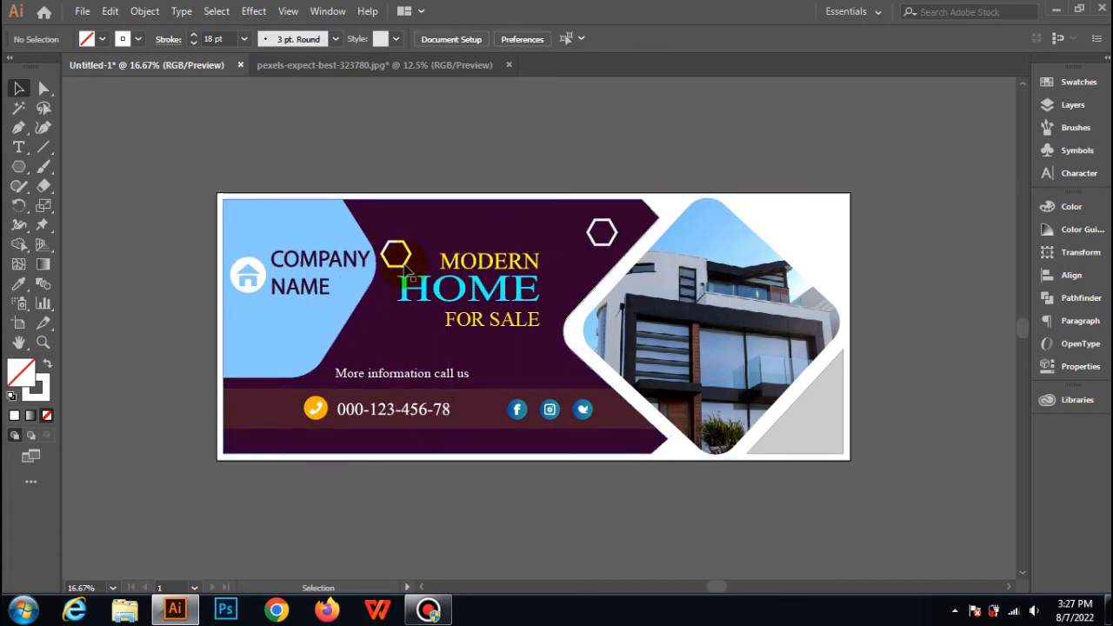
# Paste another hexagon outline in front and place it just above the social media icons, below the headline.
pyautogui.click(115, 14)
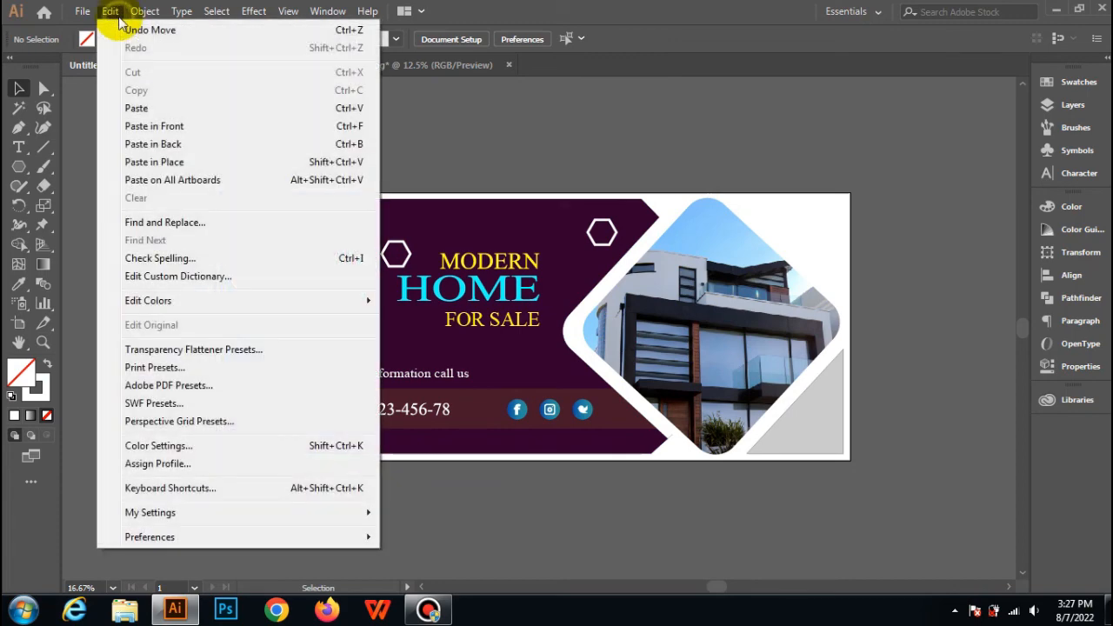
pyautogui.click(143, 125)
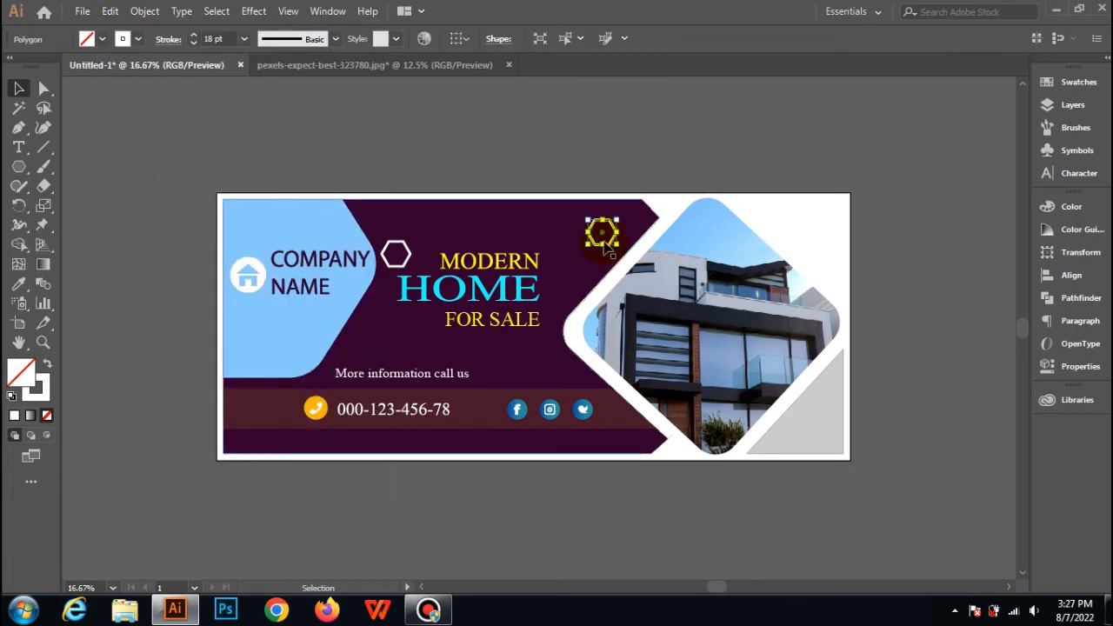
pyautogui.moveTo(595, 242); pyautogui.dragTo(534, 372)
pyautogui.click(252, 157)
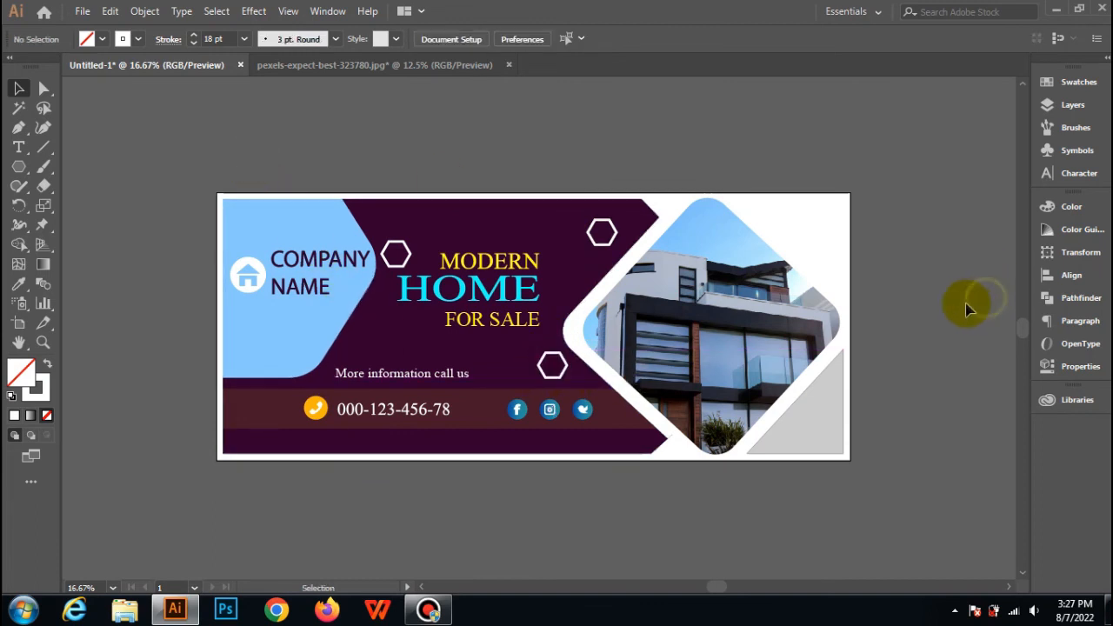
# Remove the stroke from the grey triangle in the banner's lower-right corner.
pyautogui.click(819, 402)
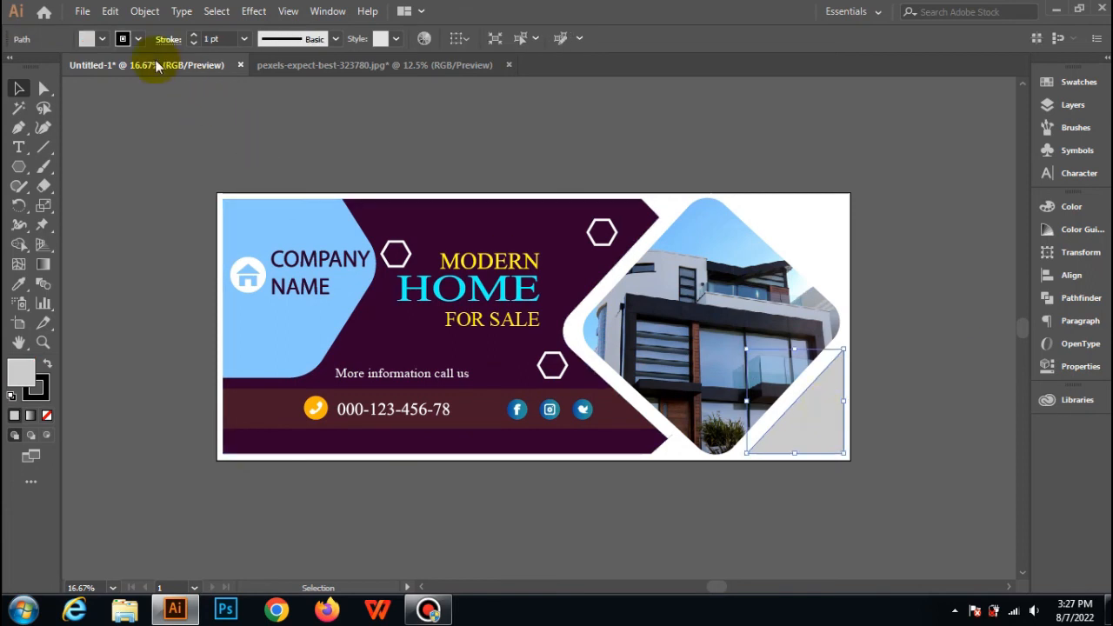
pyautogui.click(139, 39)
pyautogui.click(12, 70)
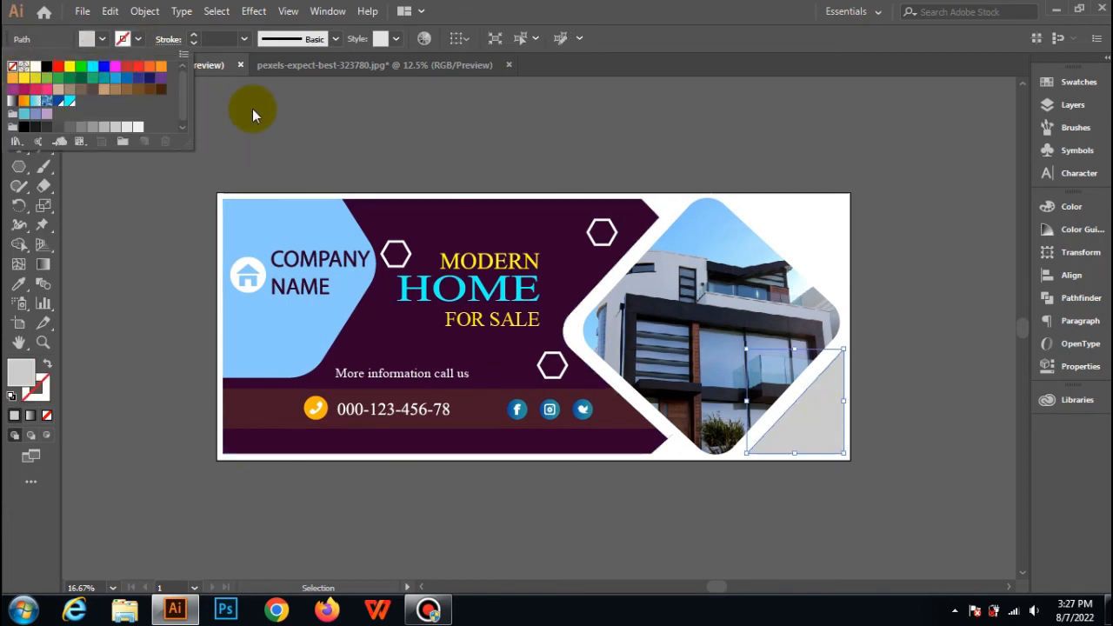
pyautogui.click(252, 108)
# Select all the banner artwork, group it and deselect it.
pyautogui.moveTo(139, 149); pyautogui.dragTo(917, 522)
pyautogui.rightClick(327, 252)
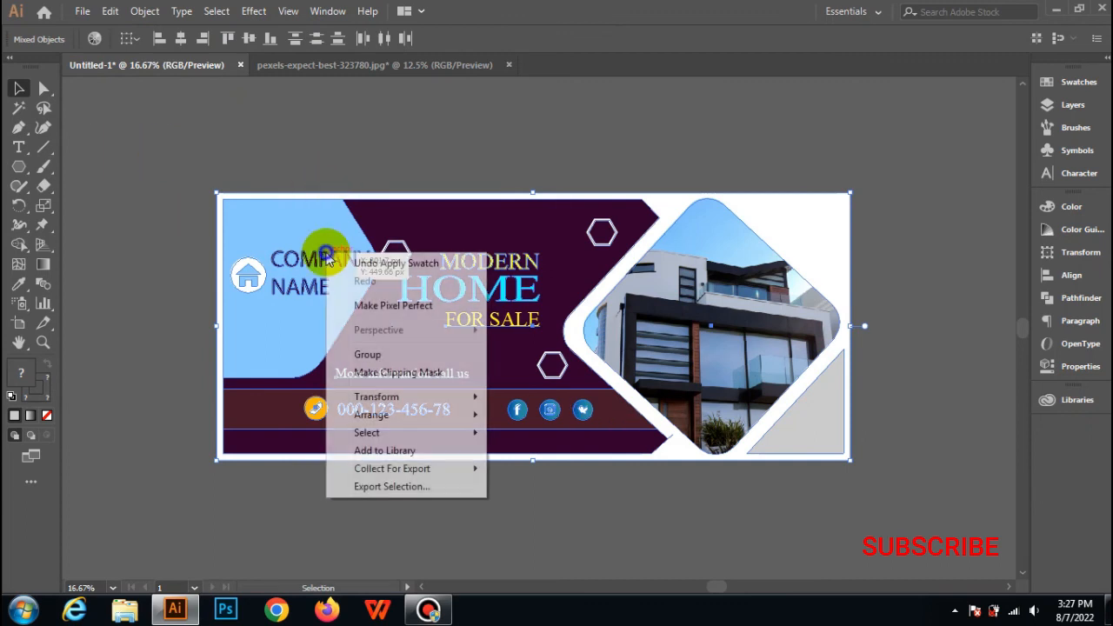
pyautogui.click(367, 356)
pyautogui.click(756, 159)
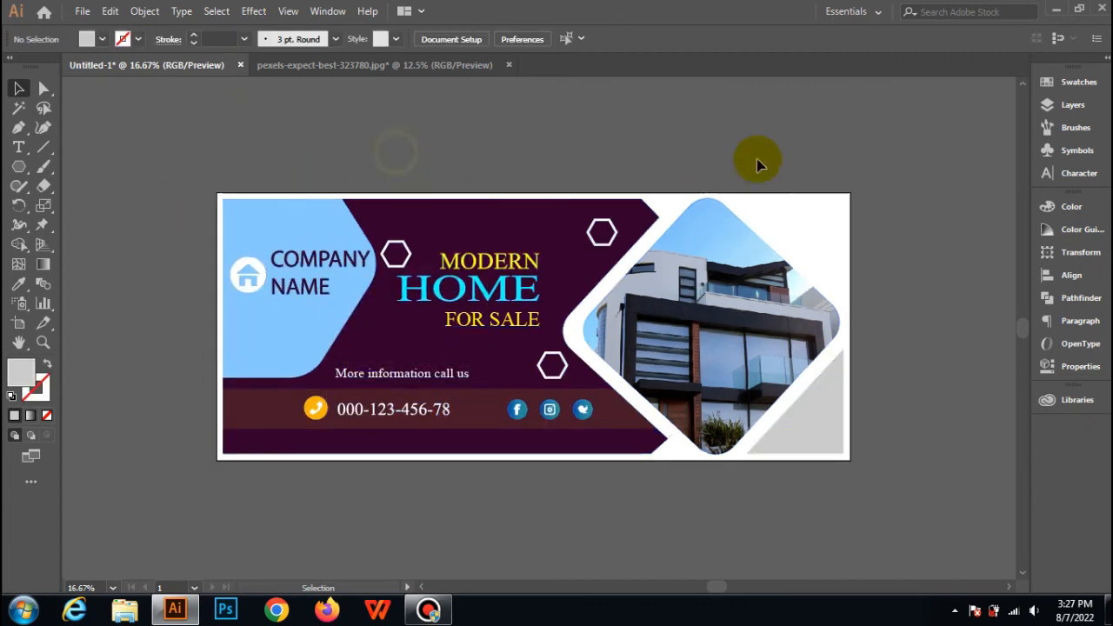